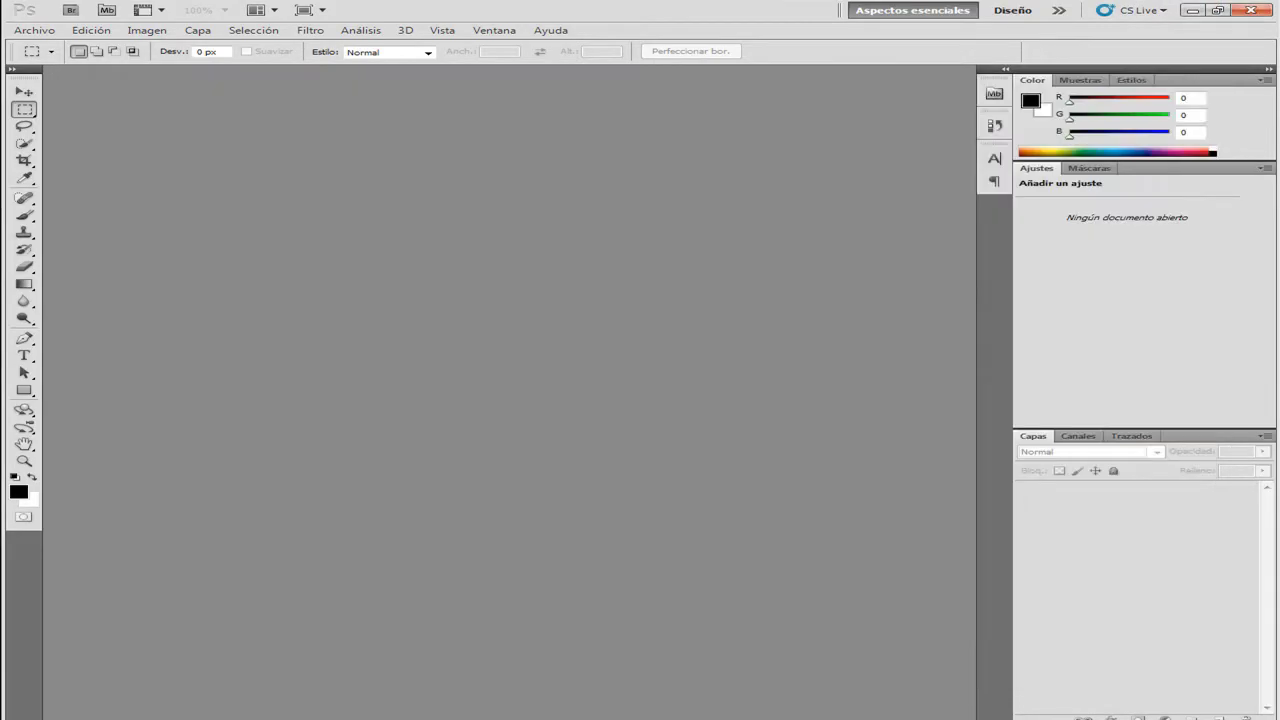
Open the image logo.png from the captura (H:) drive.
left_click(34, 30)
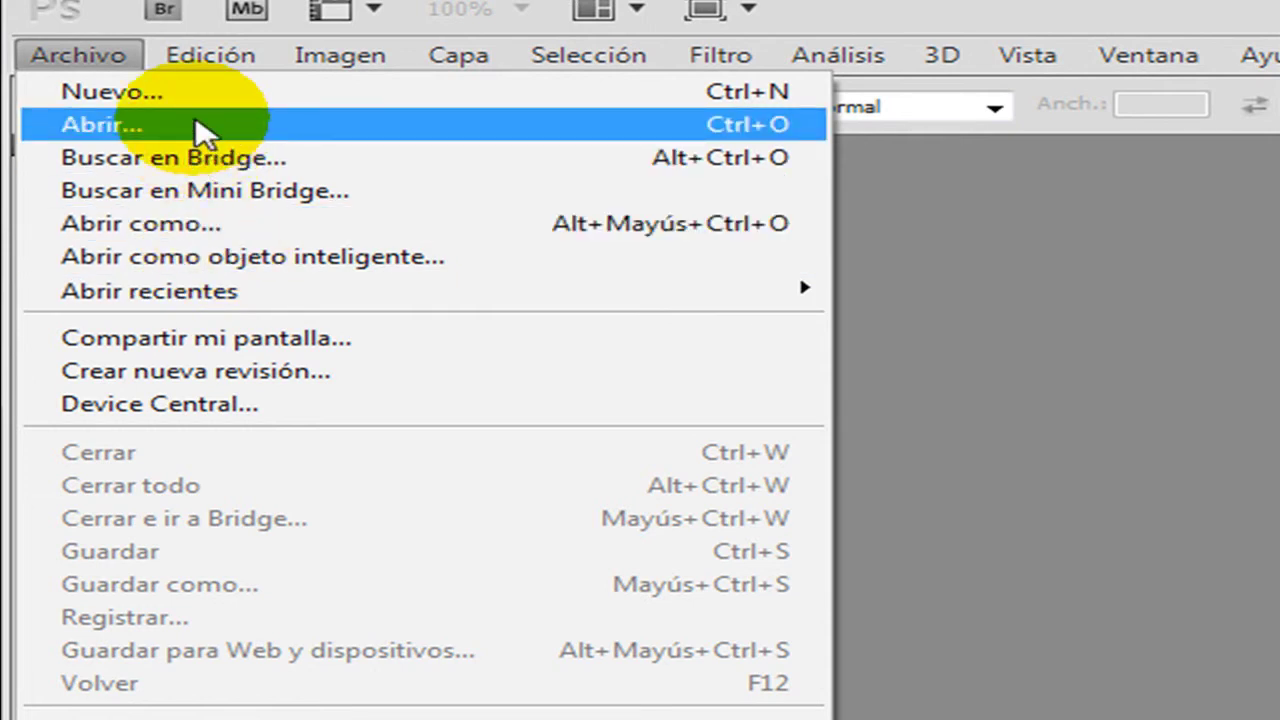
left_click(200, 130)
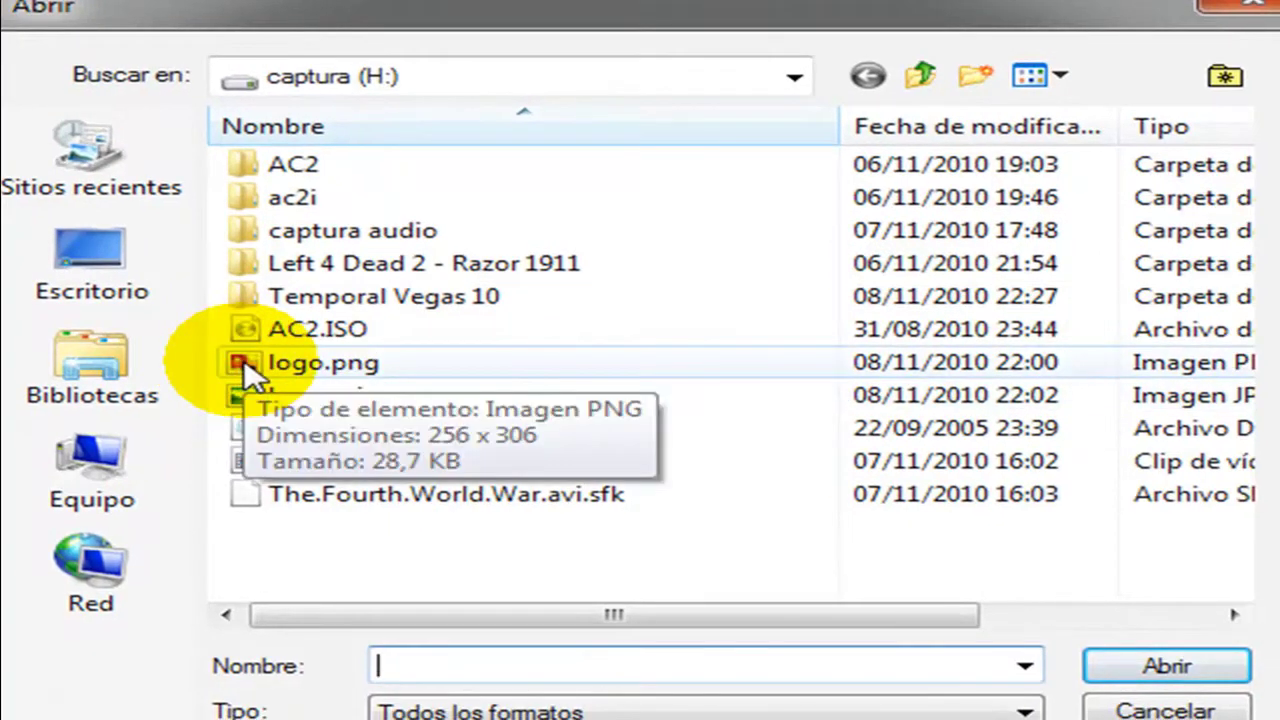
double_click(245, 363)
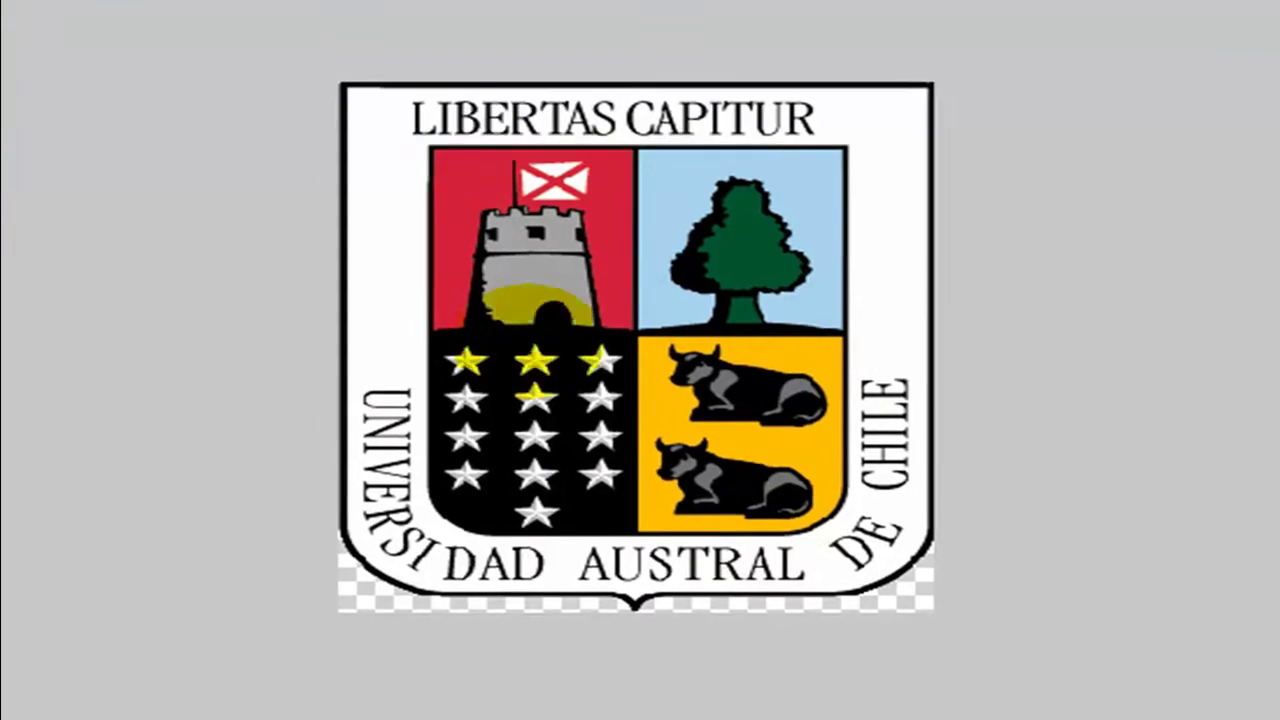
left_click(85, 493)
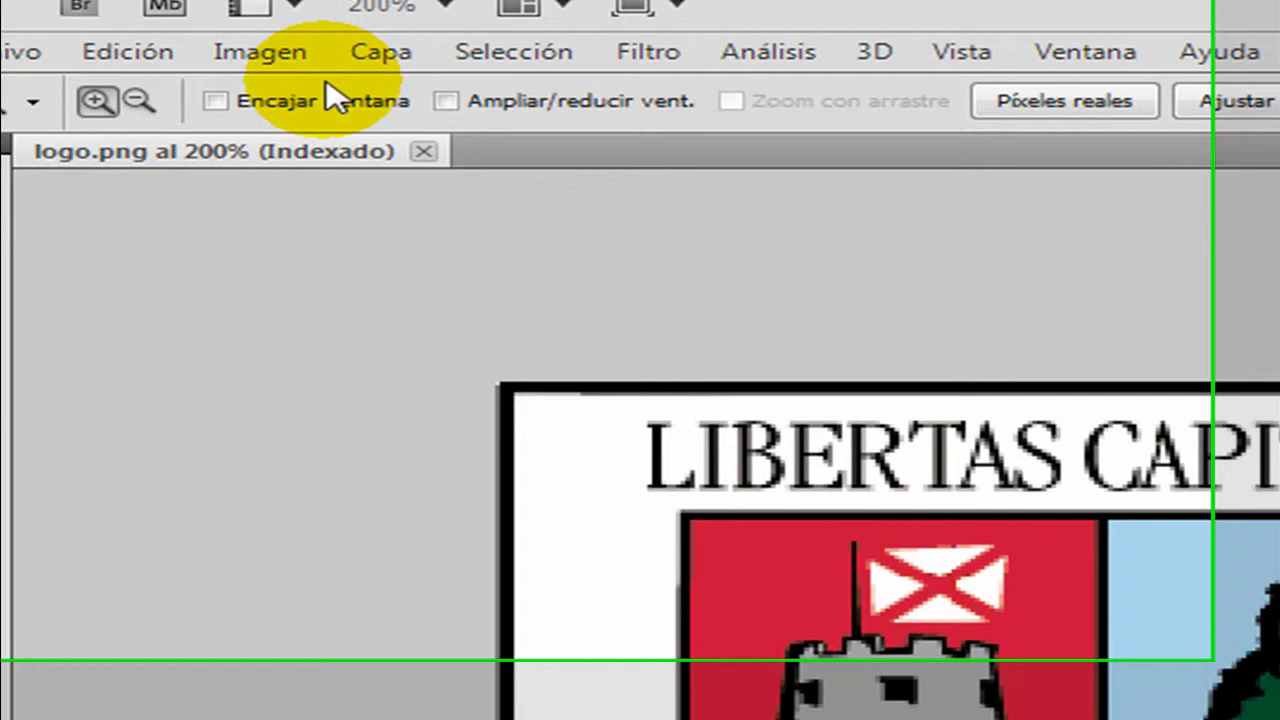
left_click(292, 78)
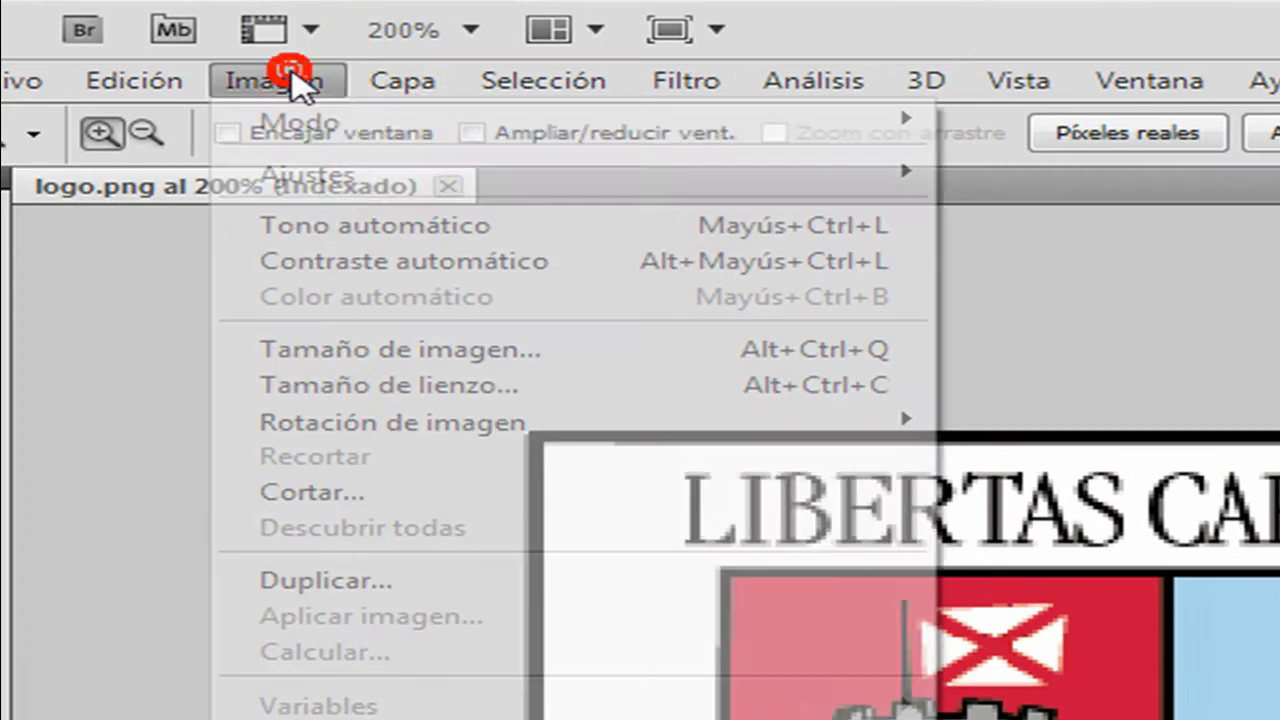
mouse_move(386, 130)
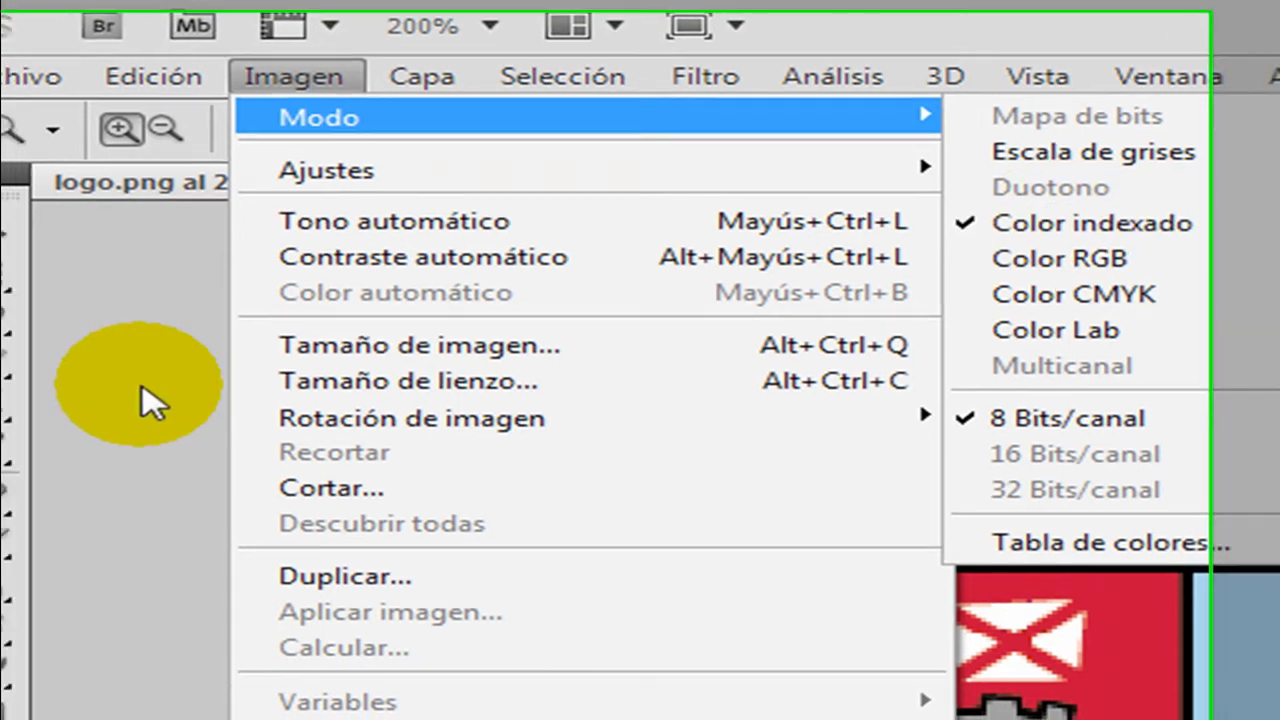
left_click(122, 402)
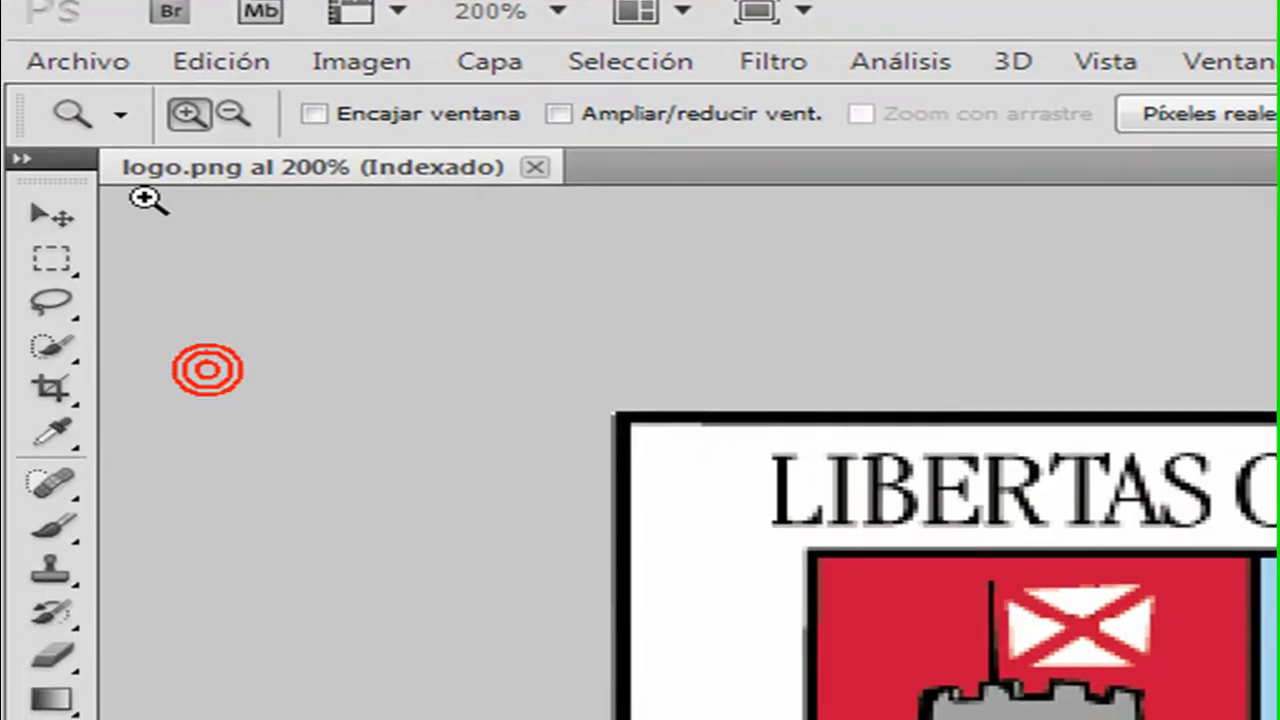
left_click(60, 62)
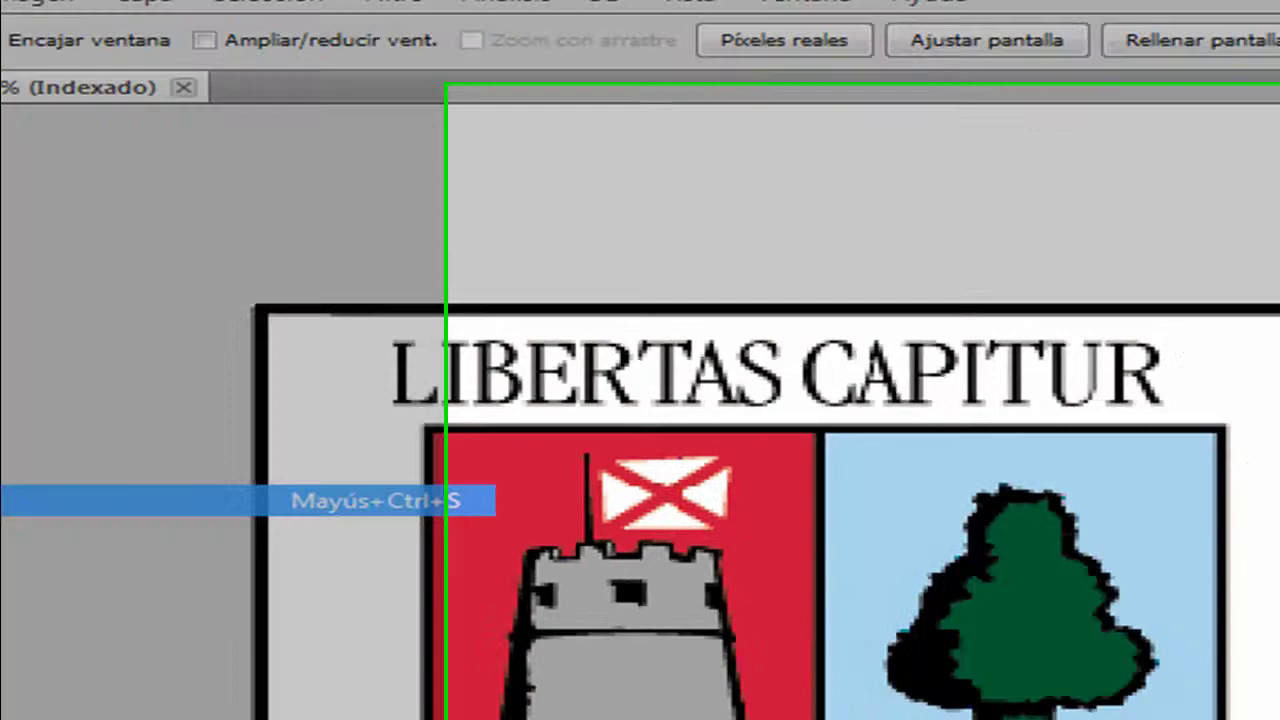
left_click(200, 500)
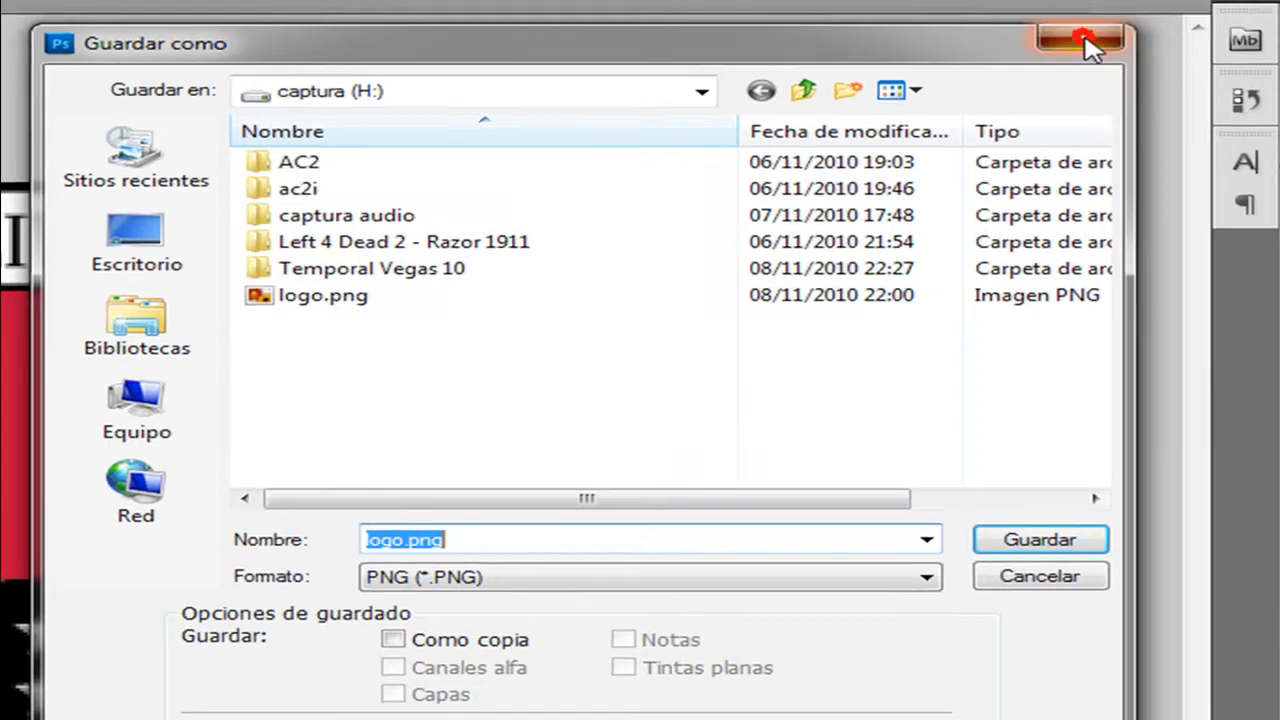
left_click(1085, 40)
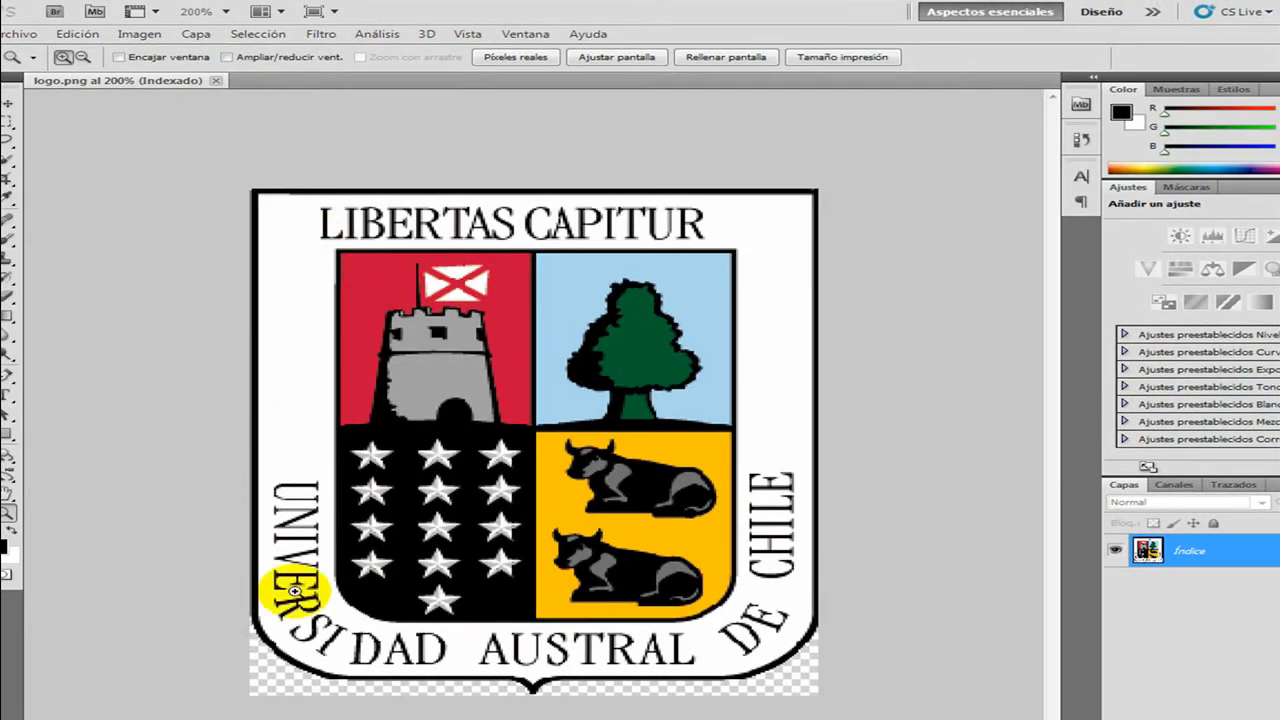
left_click(358, 441)
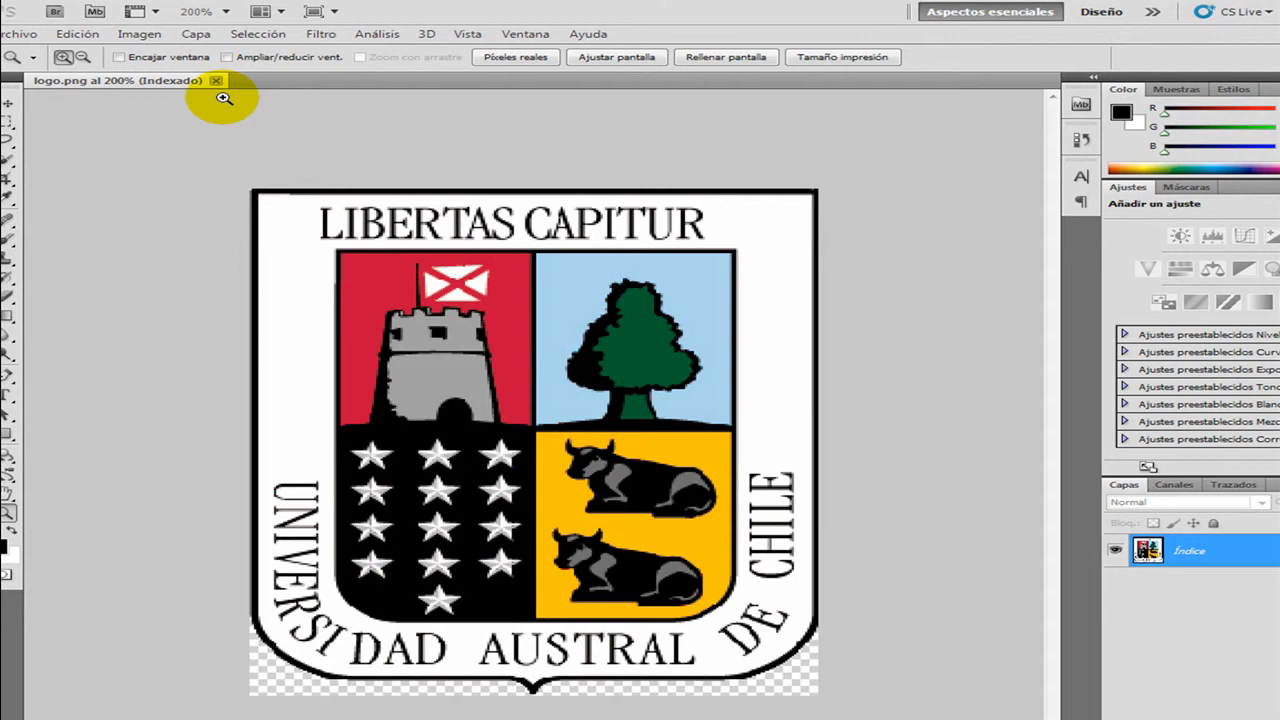
Convert the logo image from indexed colour to Color RGB mode.
left_click(139, 34)
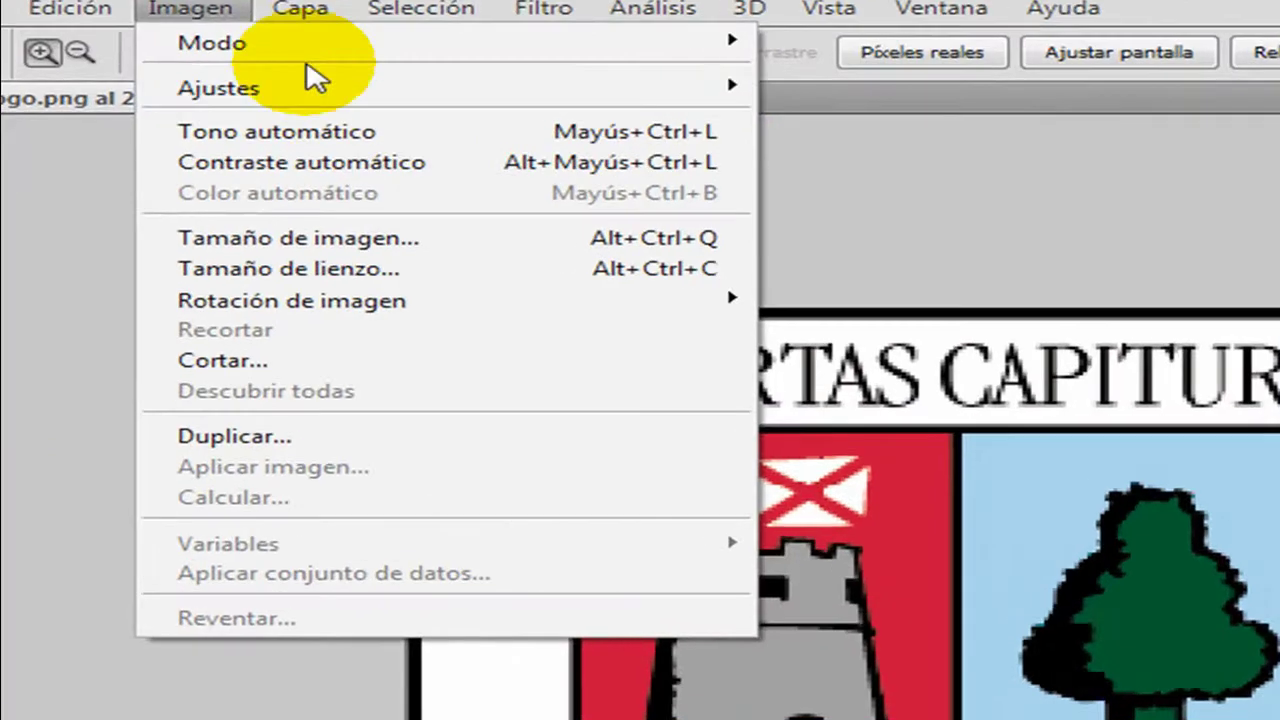
mouse_move(206, 54)
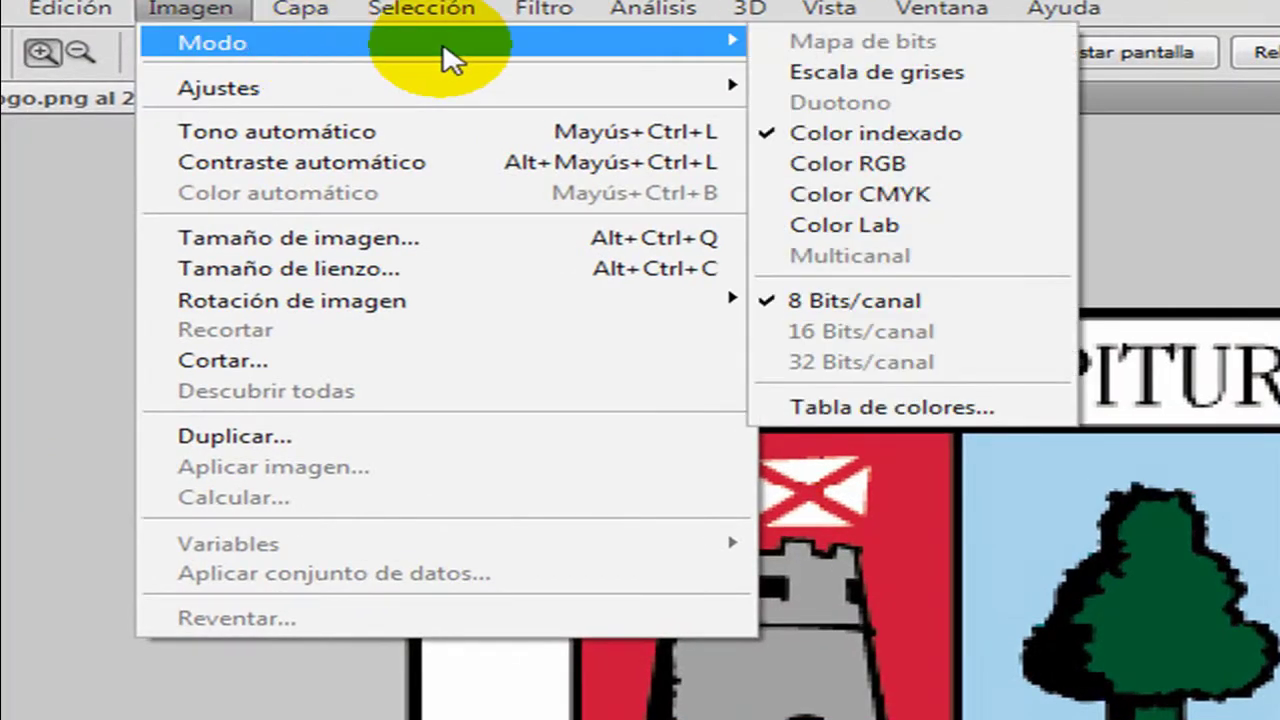
left_click(893, 163)
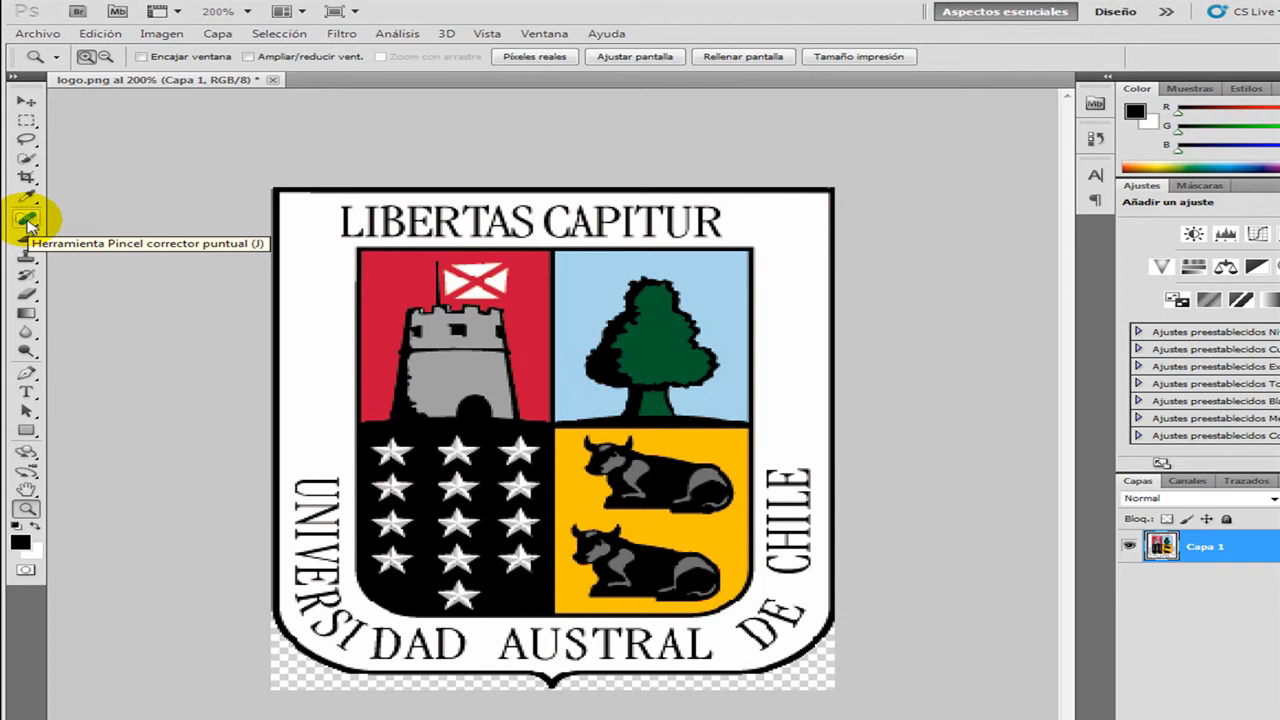
Select the transparent areas beneath the shield with the Quick Selection tool, and invert the selection.
left_click(27, 221)
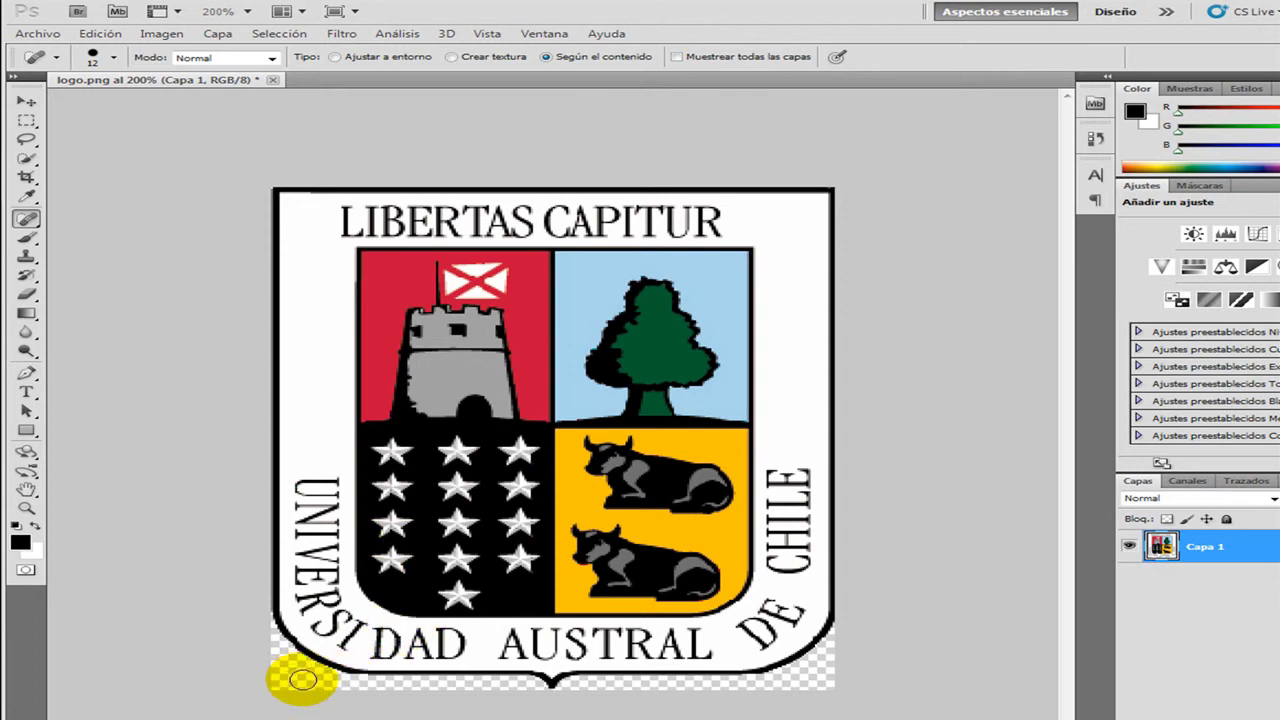
left_click(27, 158)
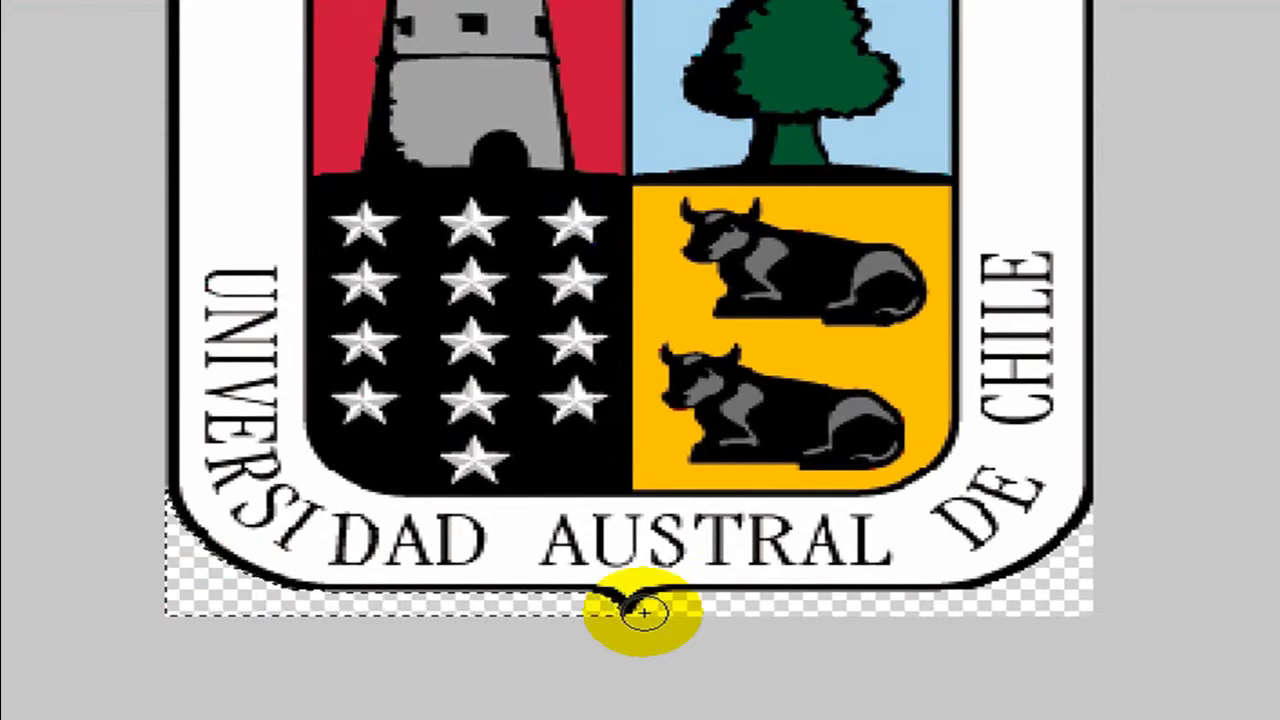
left_click(745, 607)
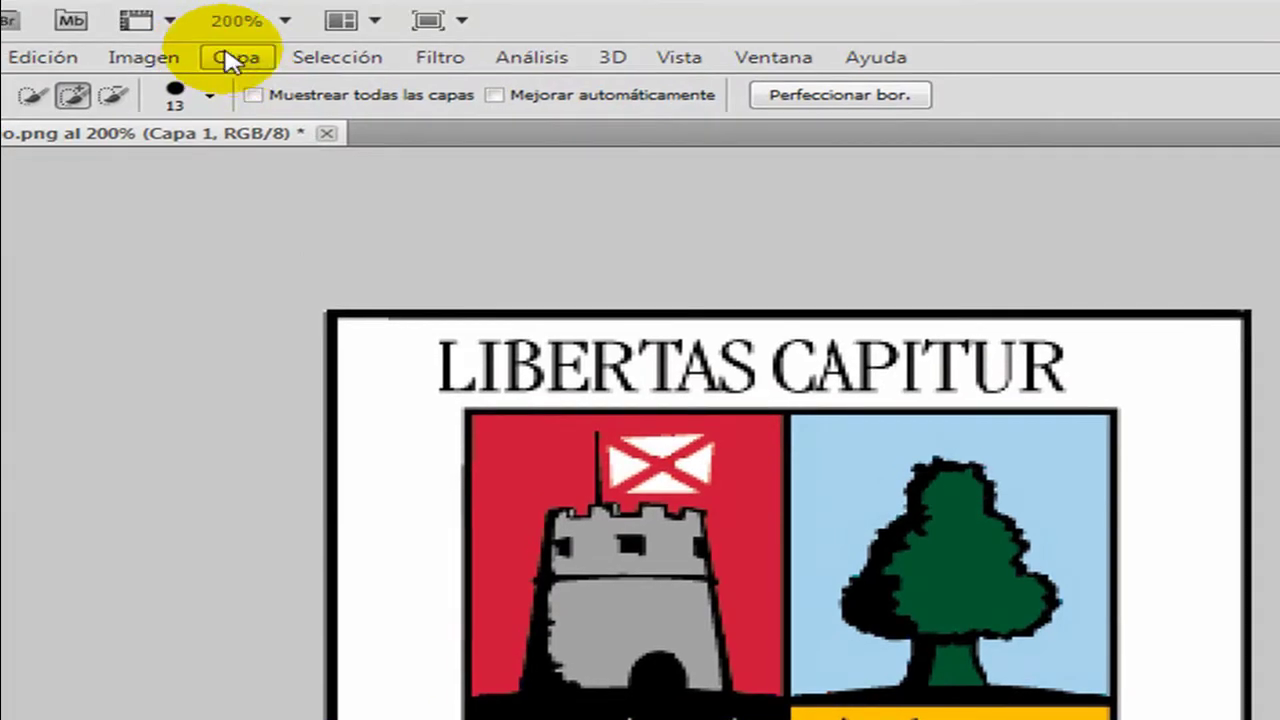
left_click(230, 60)
mouse_move(352, 60)
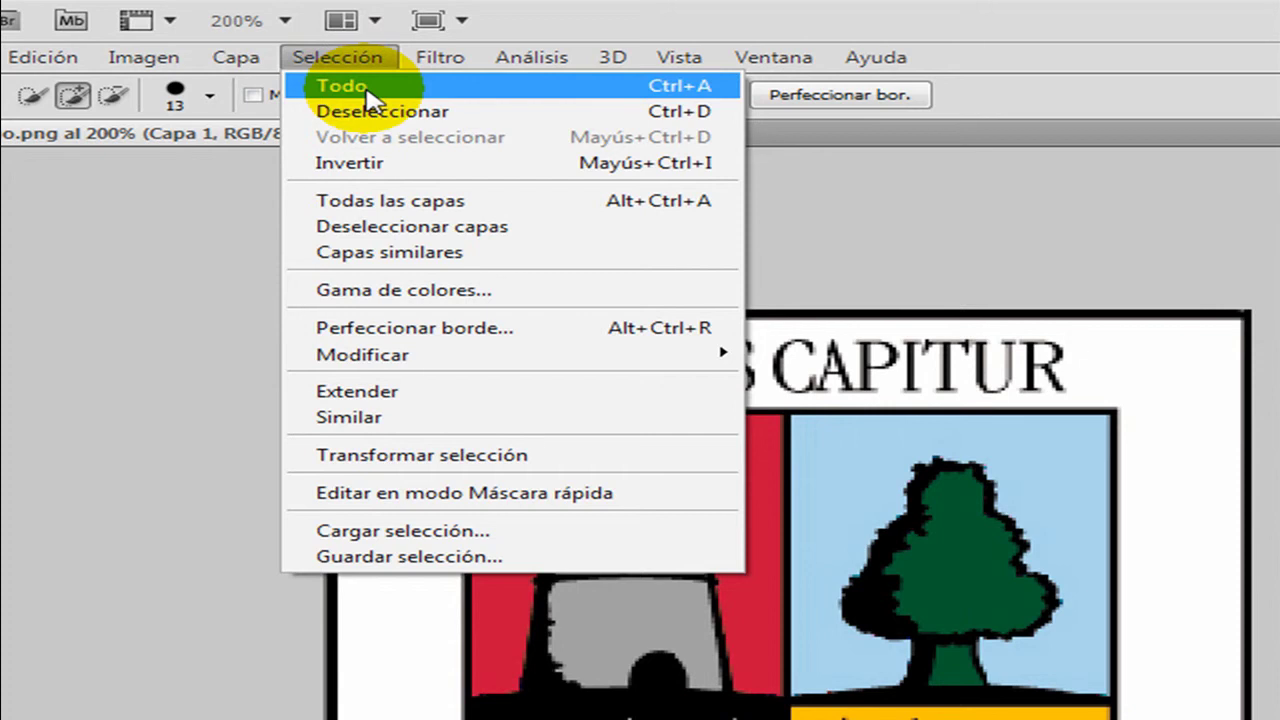
left_click(390, 165)
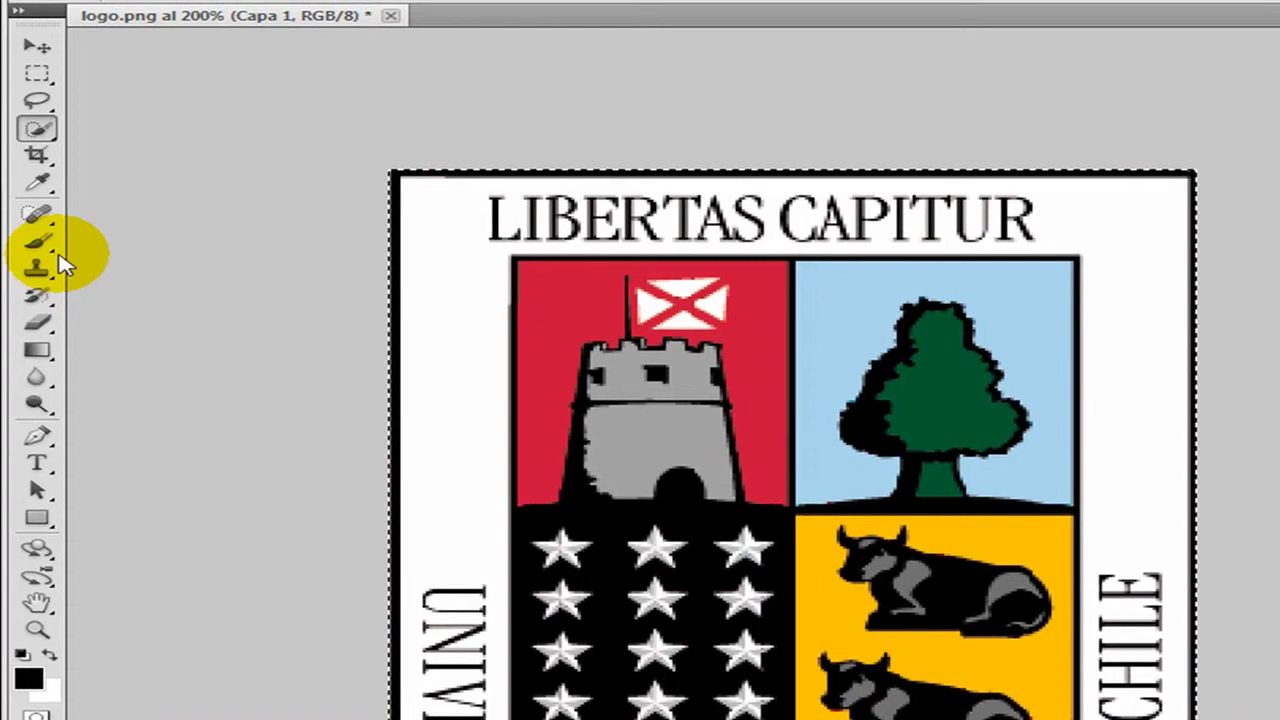
Paint the entire selected shield solid black using the Brush tool at a size of 180.
left_click(17, 190)
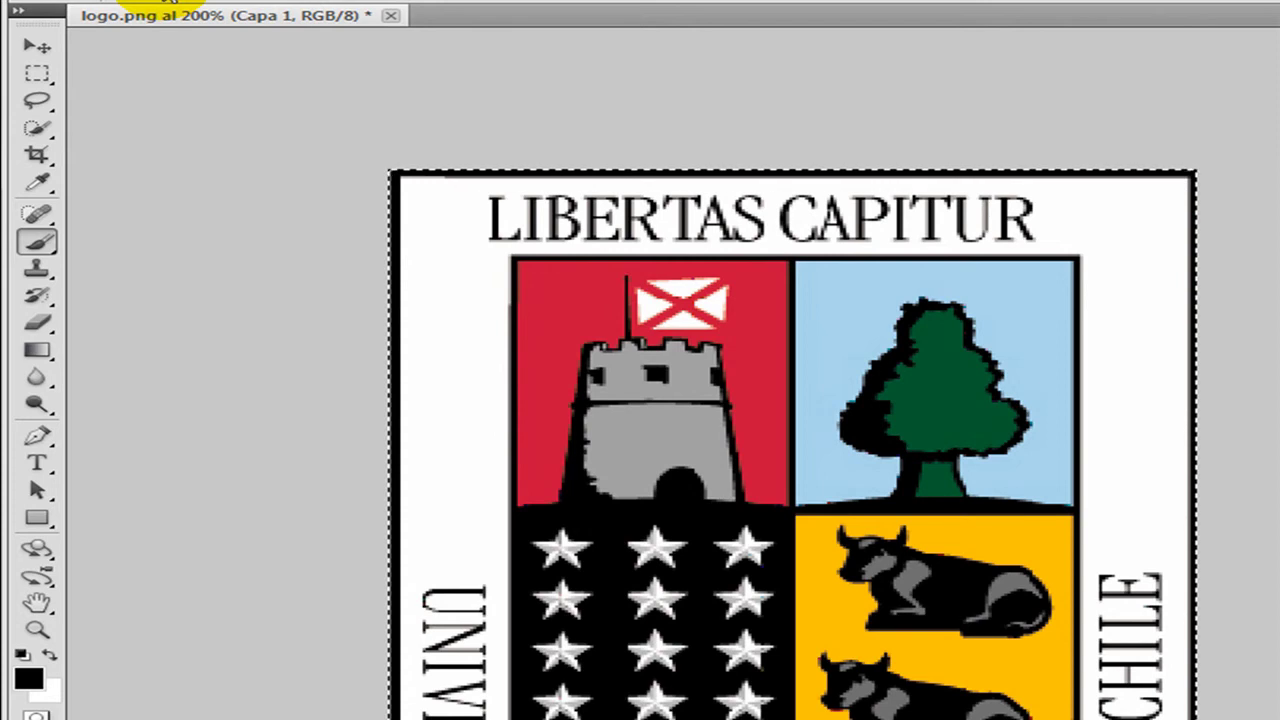
right_click(170, 2)
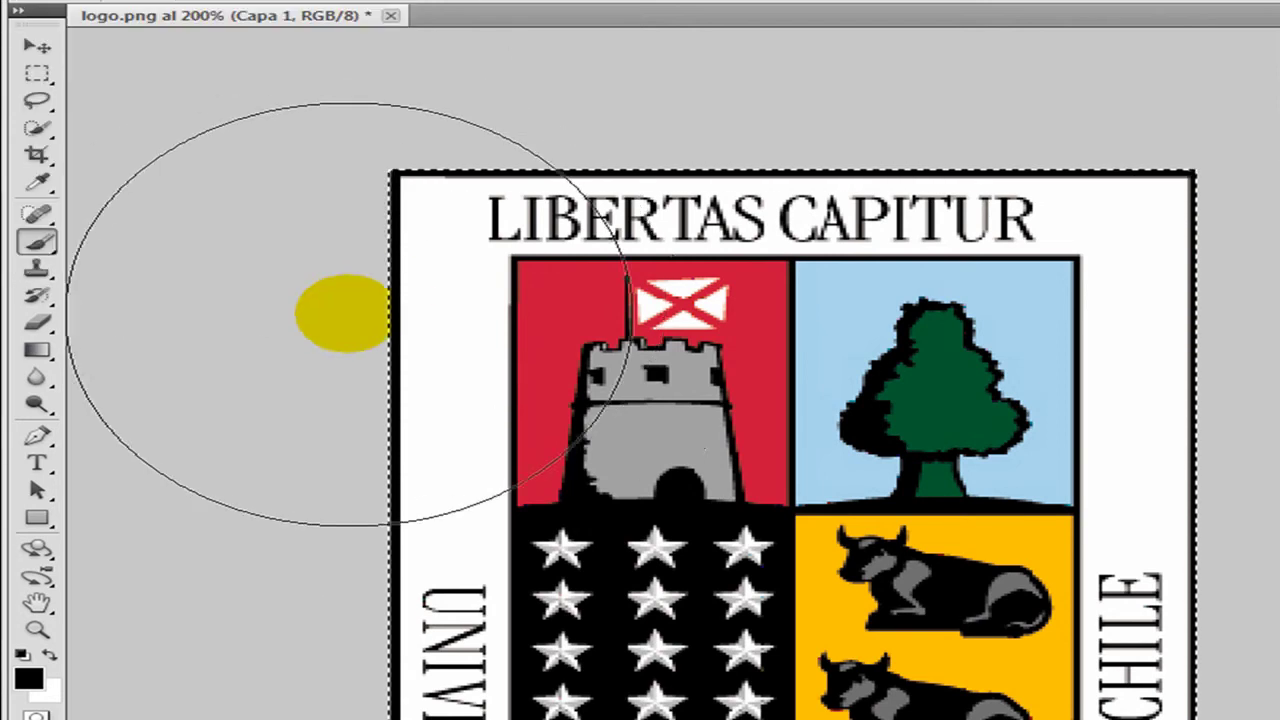
mouse_move(463, 309)
left_mouse_down()
mouse_move(770, 286)
mouse_move(1038, 325)
mouse_move(1014, 471)
left_mouse_up()
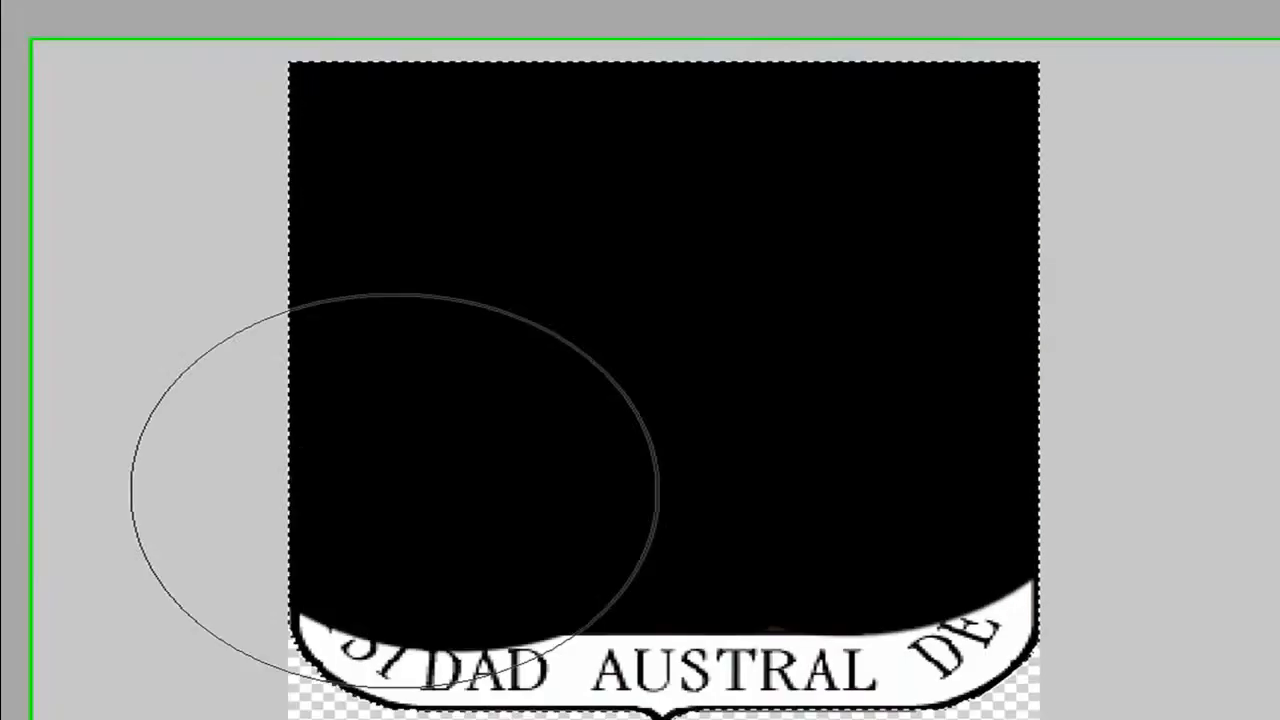
mouse_move(394, 491)
left_mouse_down()
mouse_move(494, 542)
mouse_move(841, 505)
left_mouse_up()
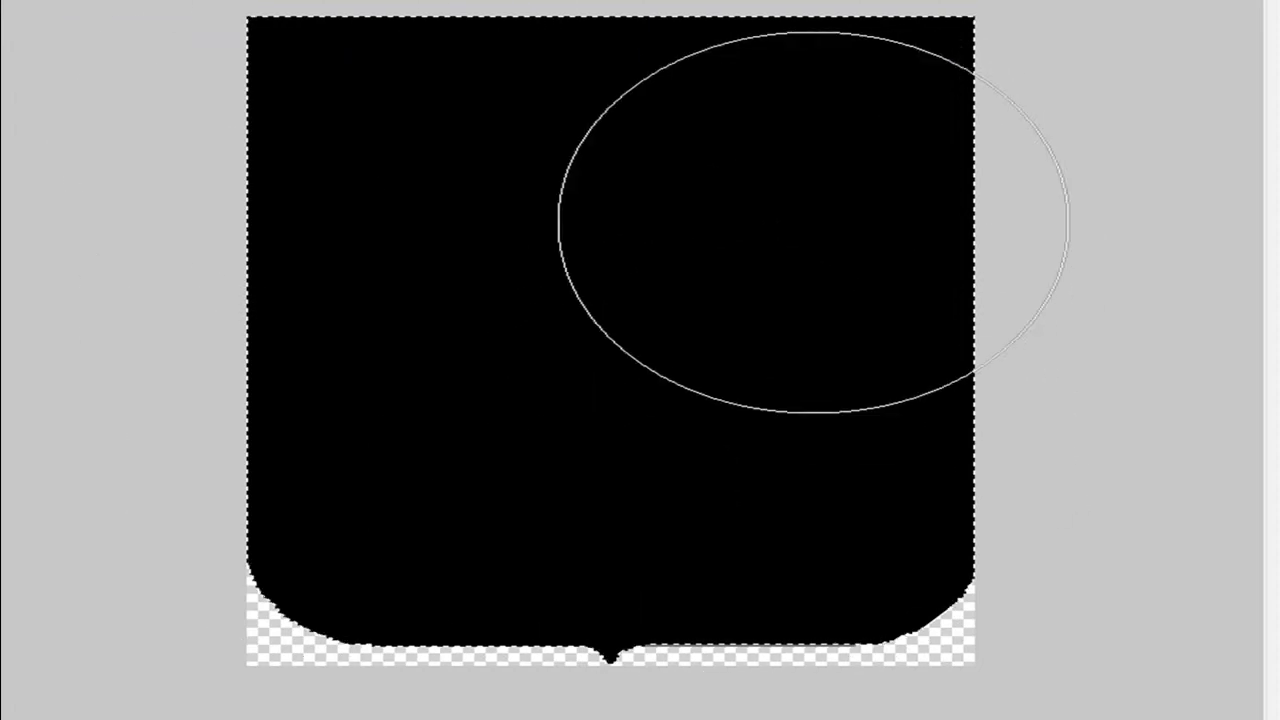
left_click(23, 34)
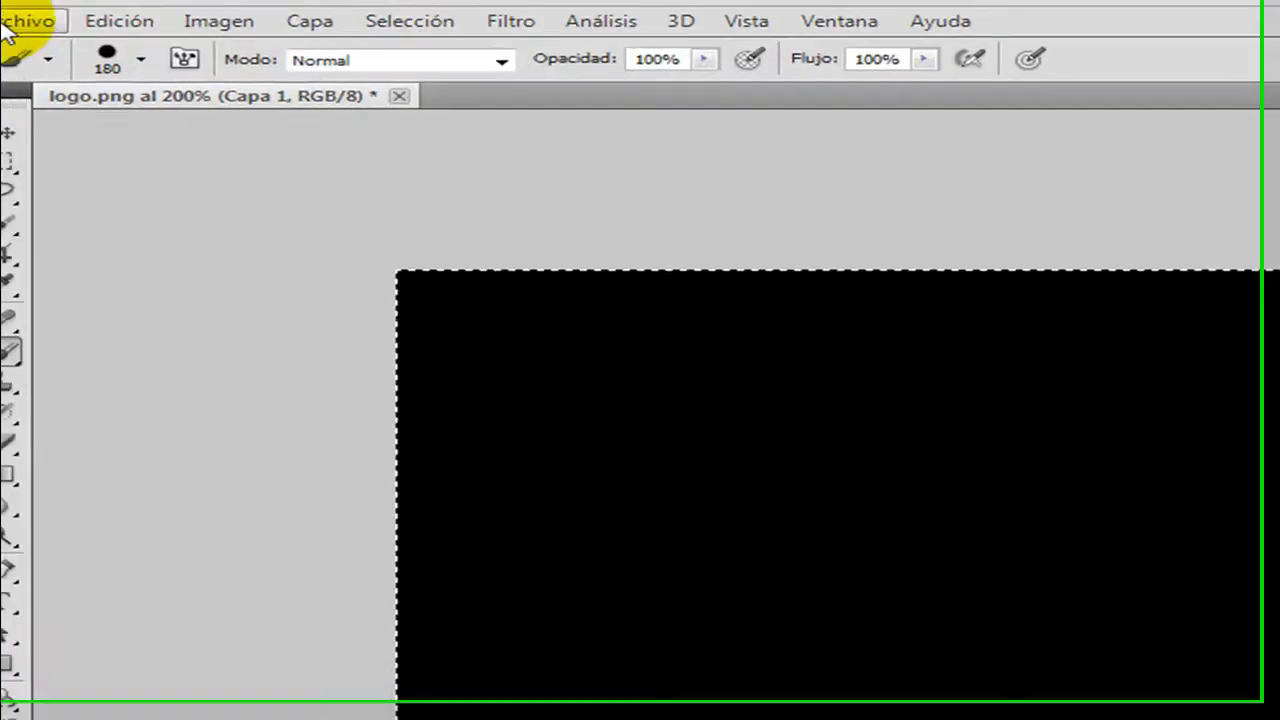
left_click(26, 20)
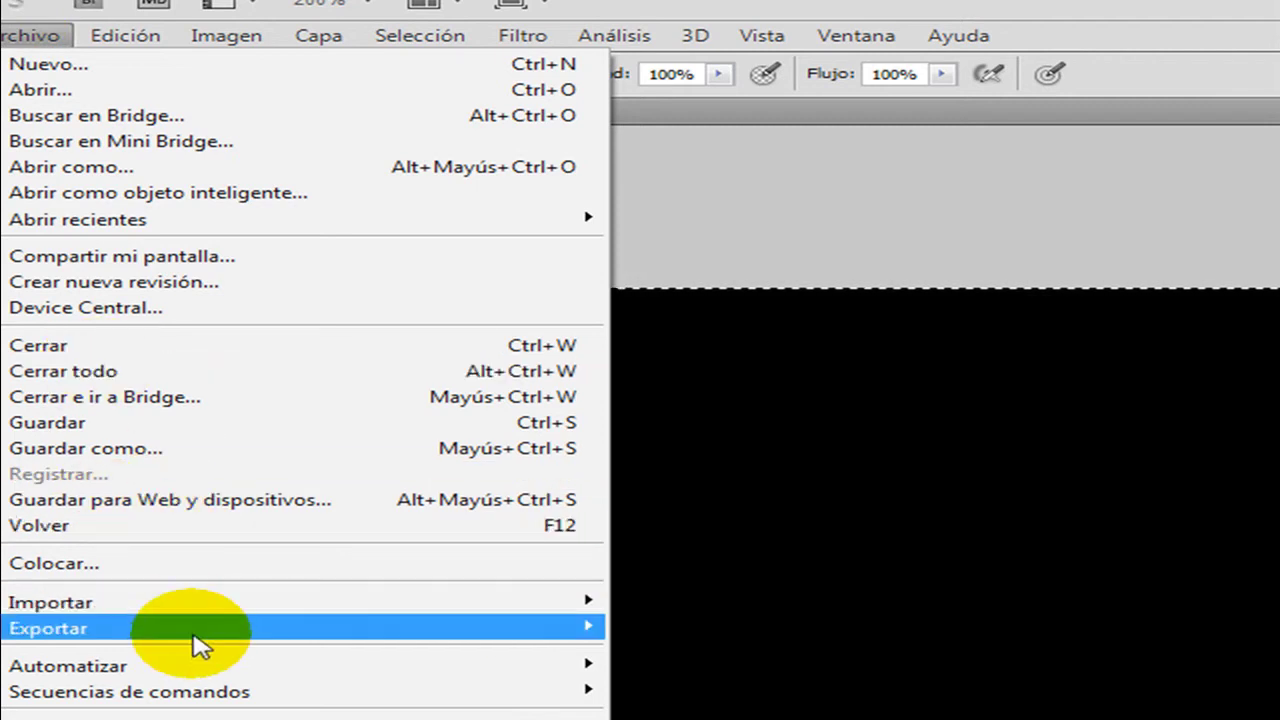
mouse_move(143, 592)
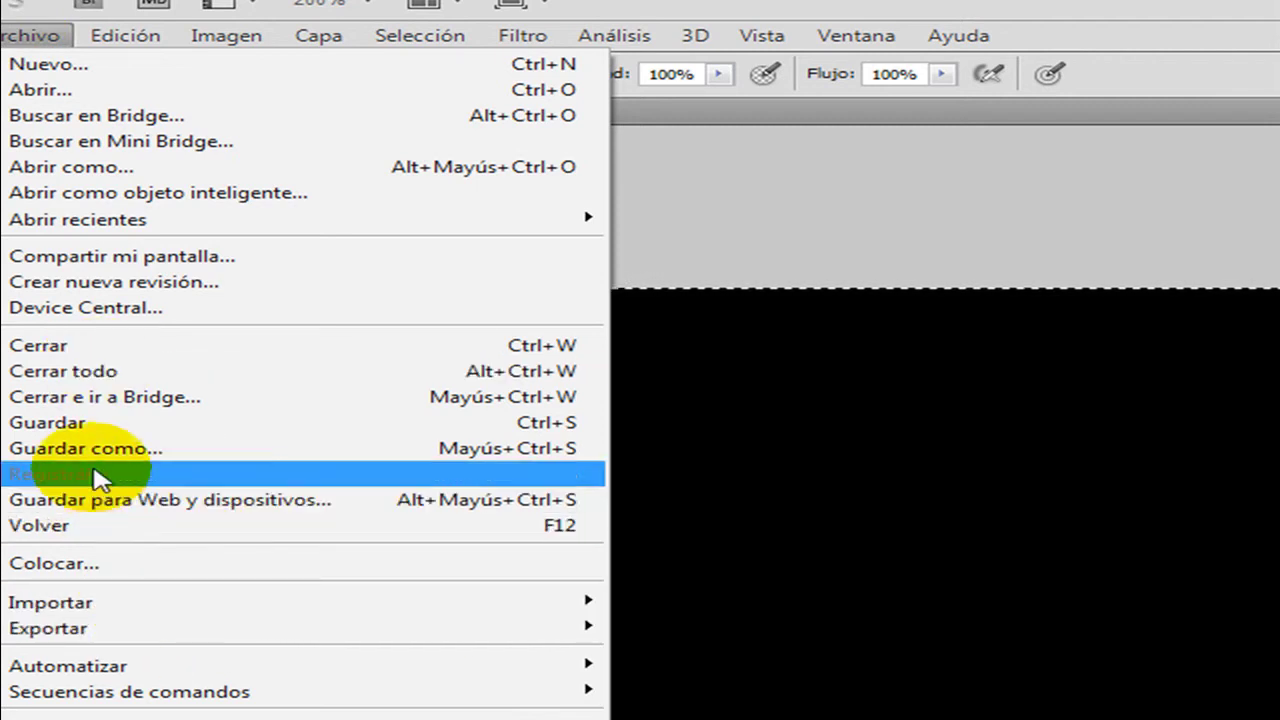
left_click(125, 452)
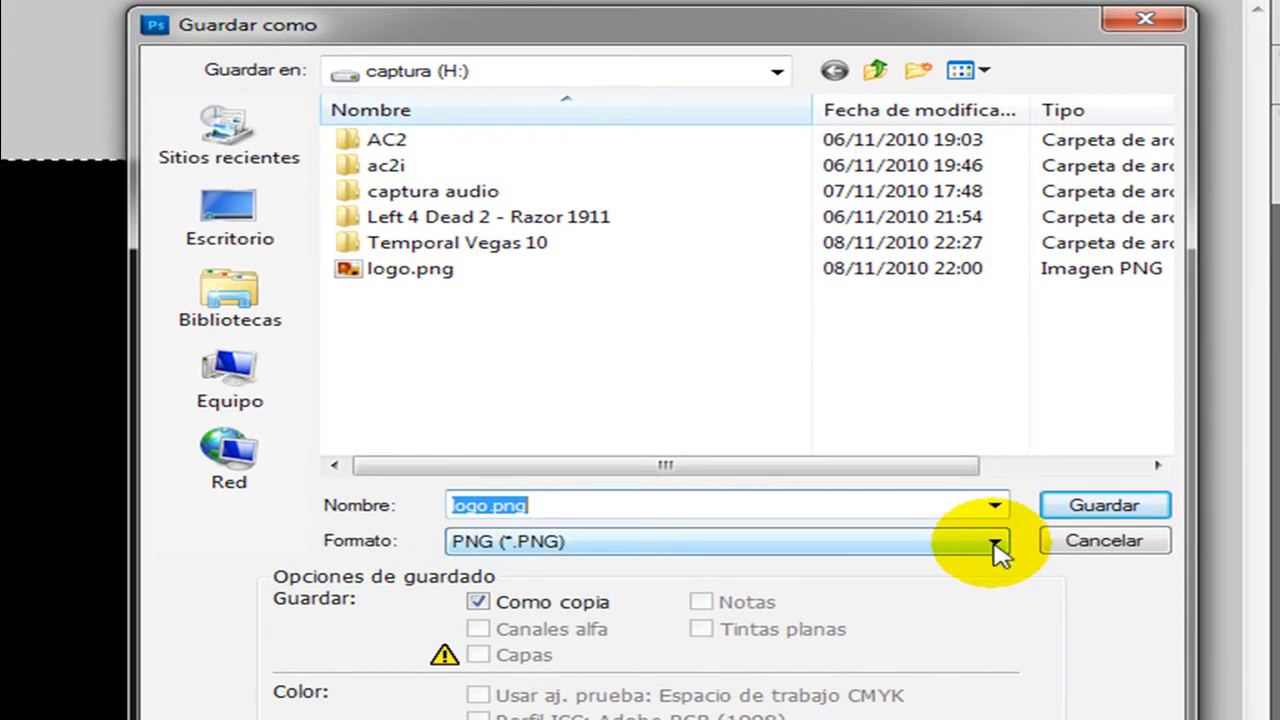
left_click(995, 541)
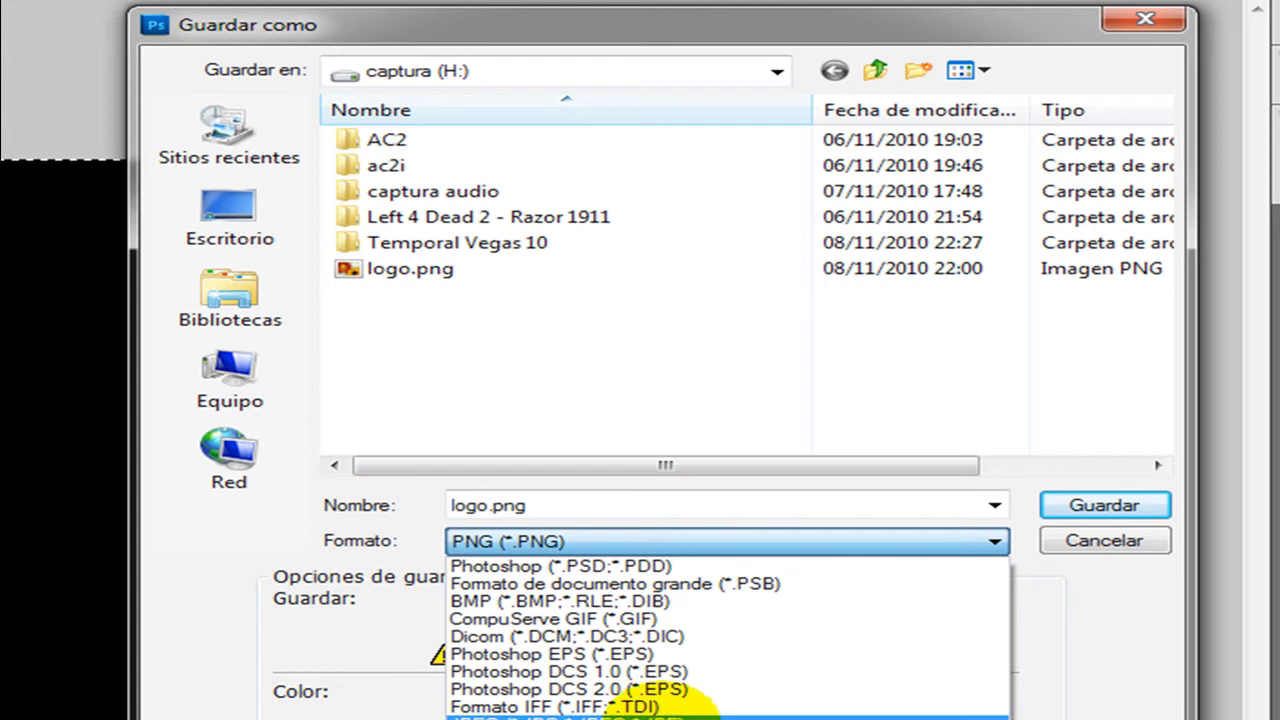
left_click(660, 717)
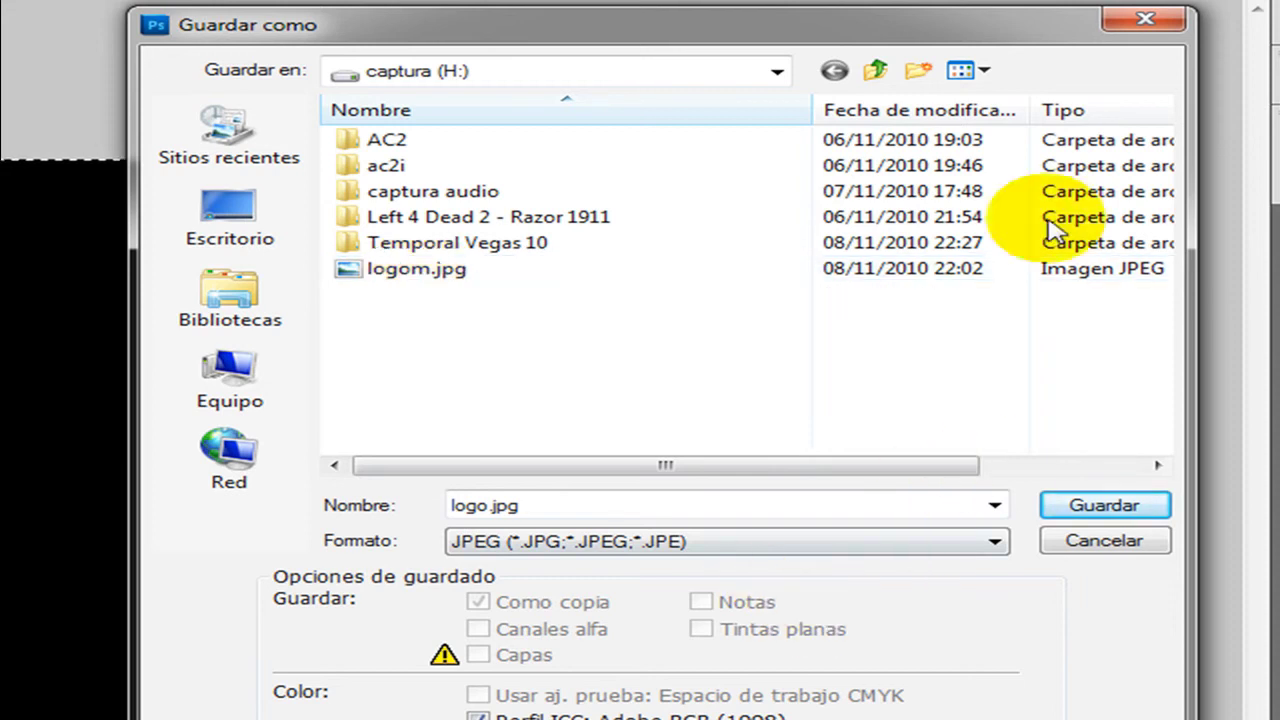
left_click(1162, 27)
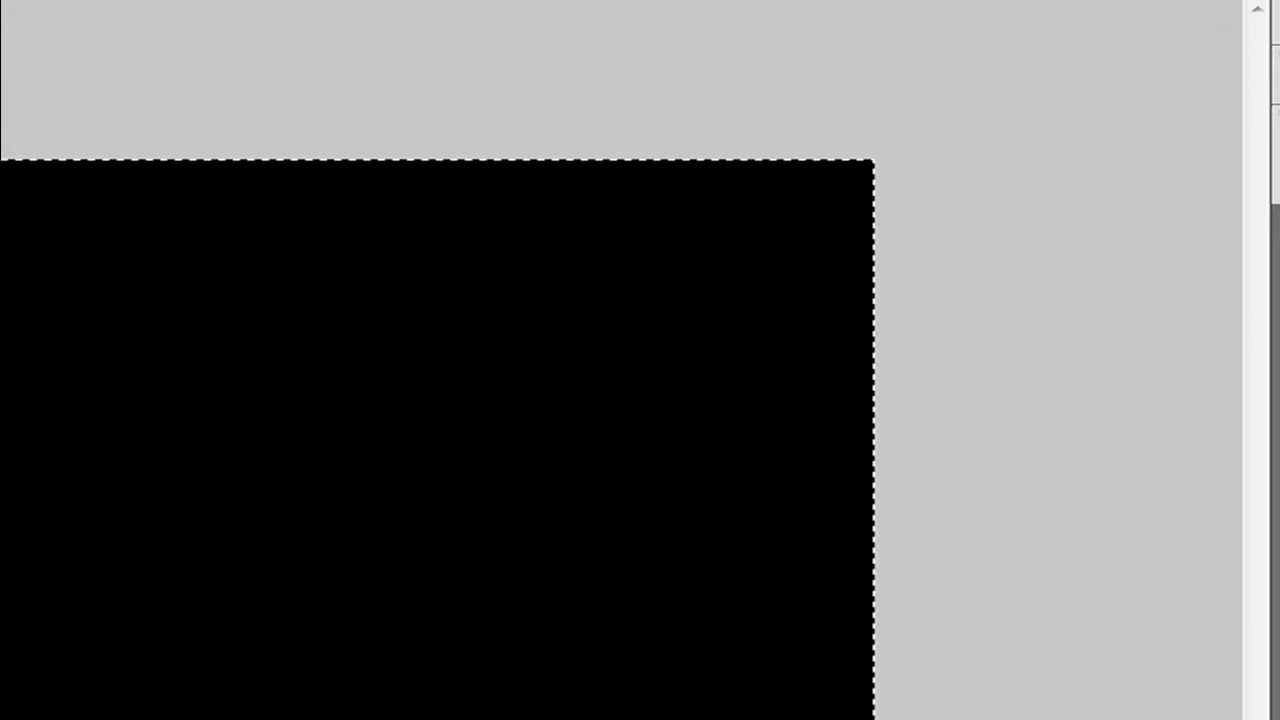
Switch to FontCreator and open the font file VTC-ScreamItLoudTwo.ttf from the desktop.
key("ctrl+q")
left_click(751, 343)
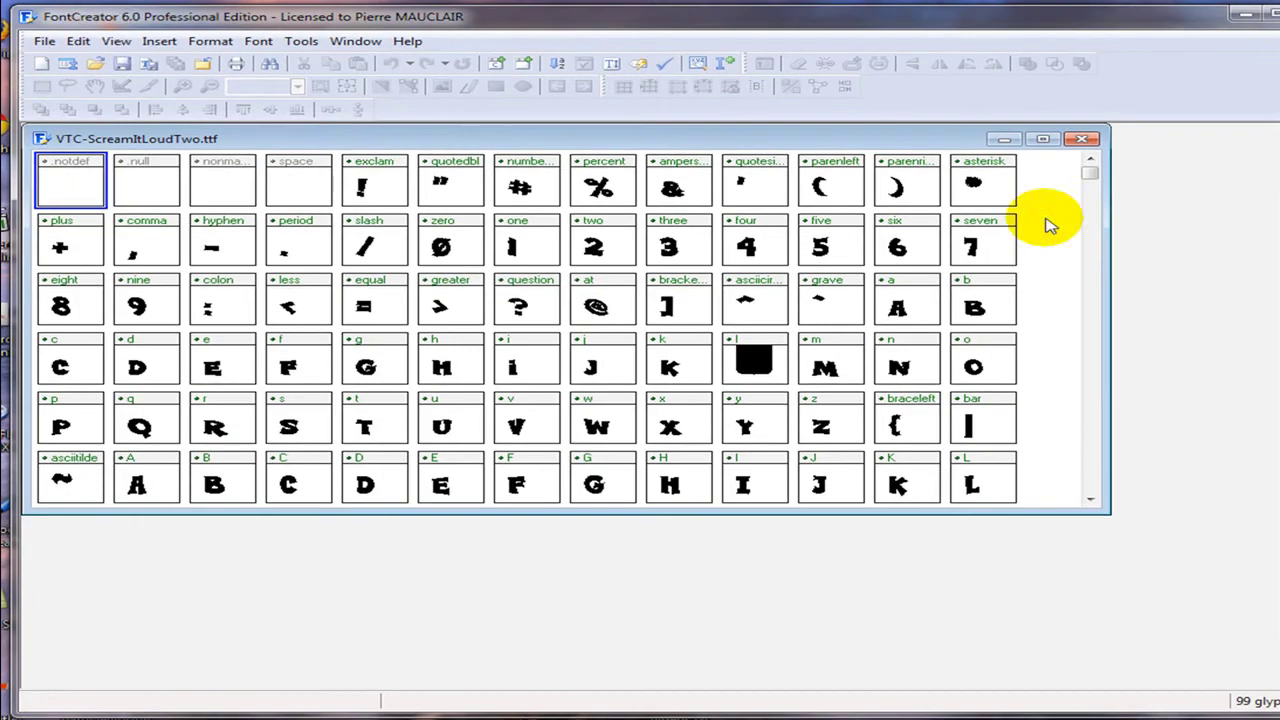
left_click(43, 41)
mouse_move(60, 78)
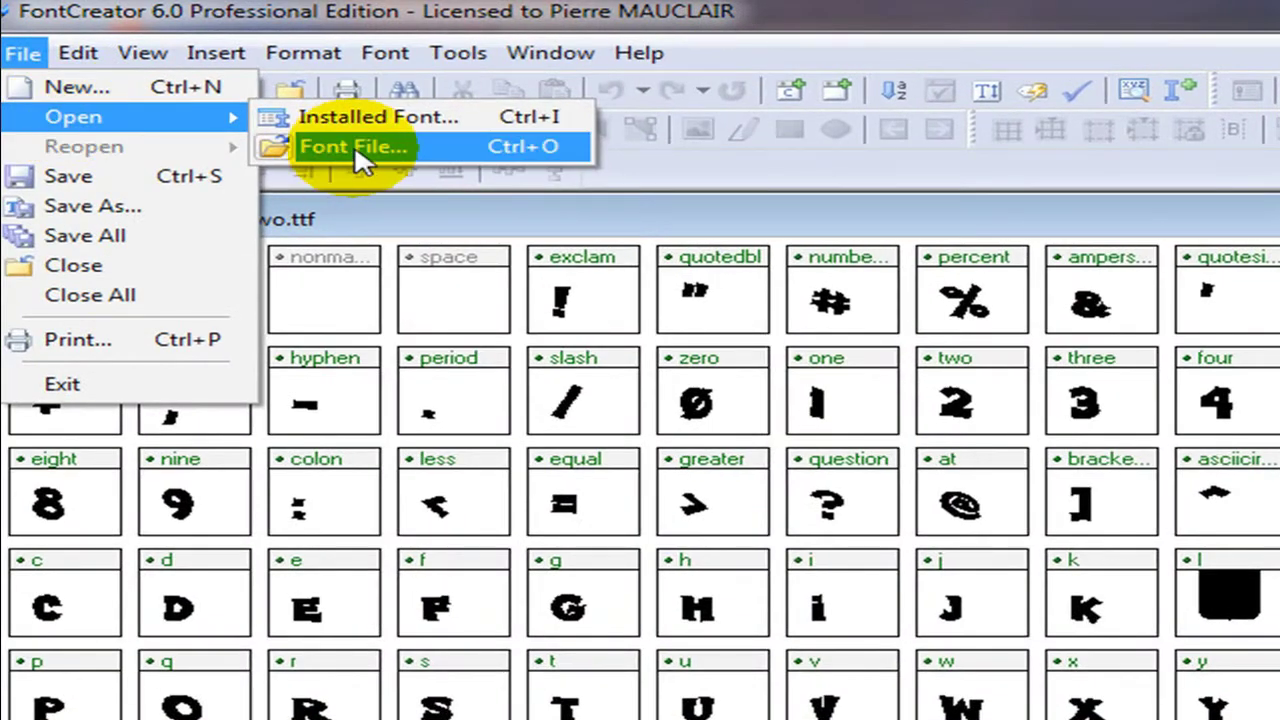
left_click(357, 150)
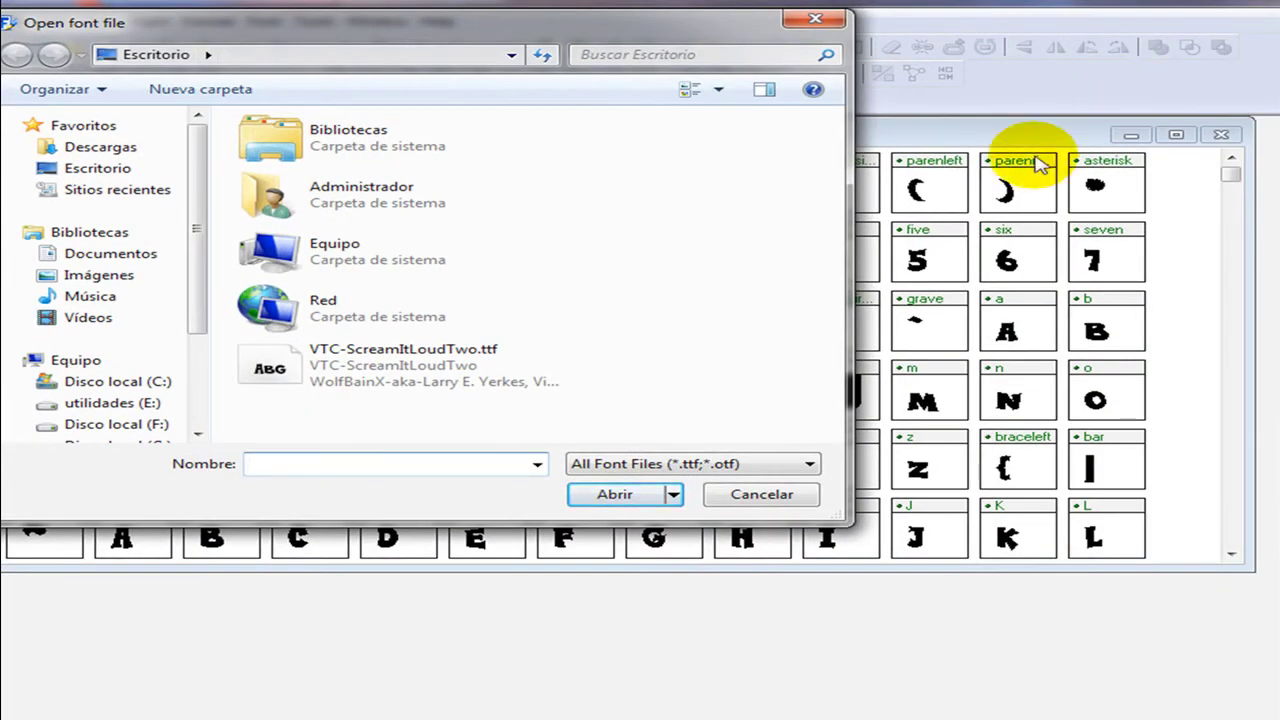
left_click(262, 366)
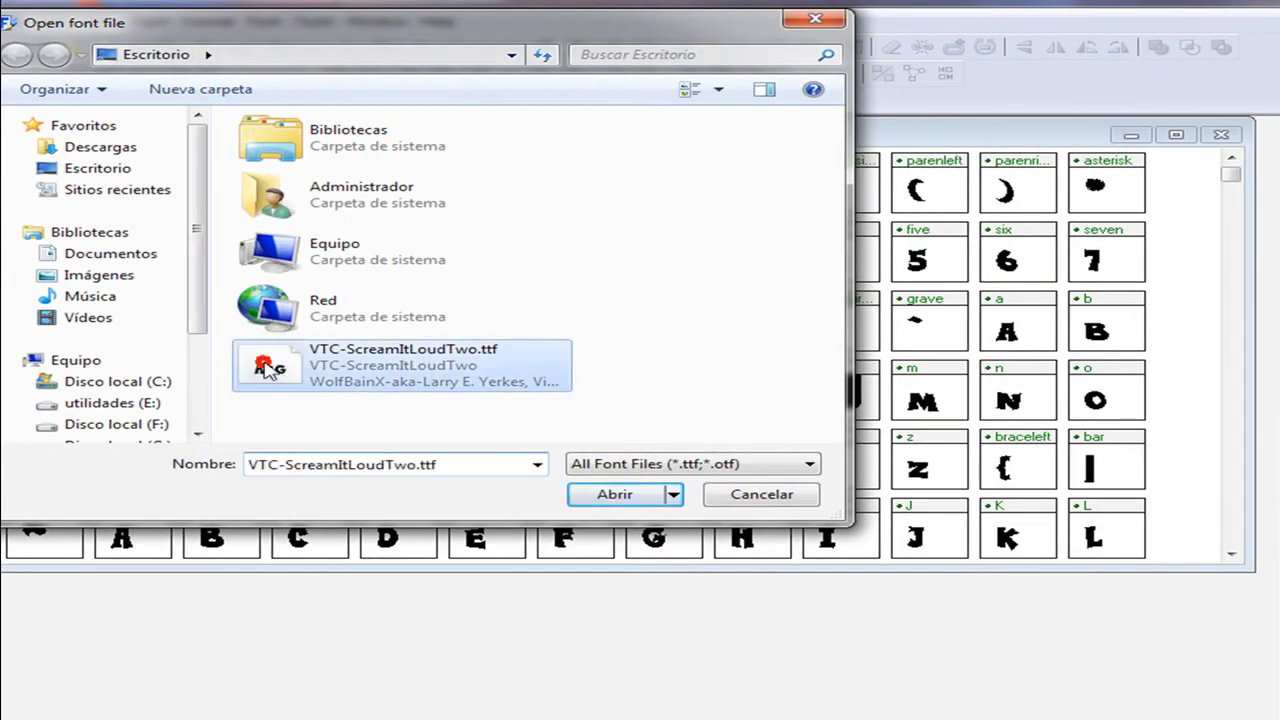
left_click(614, 493)
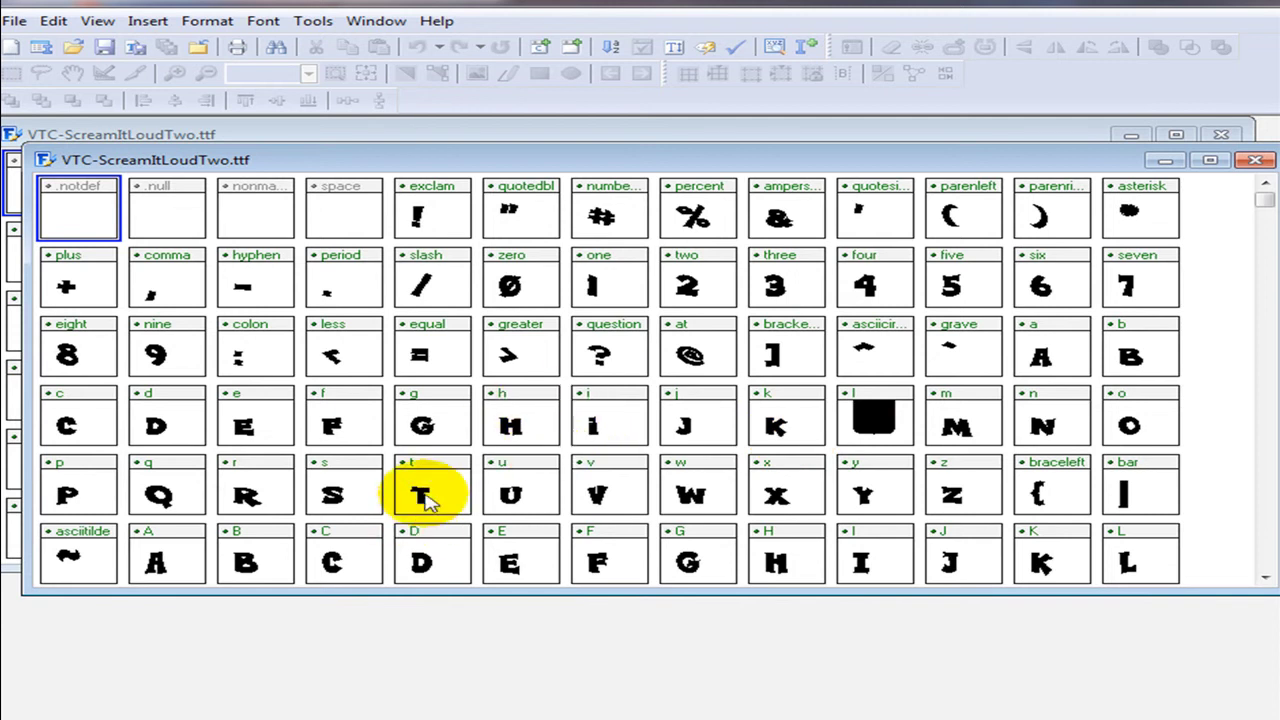
Make the lowercase t glyph empty in the VTC-ScreamItLoudTwo.ttf font.
left_click(422, 495)
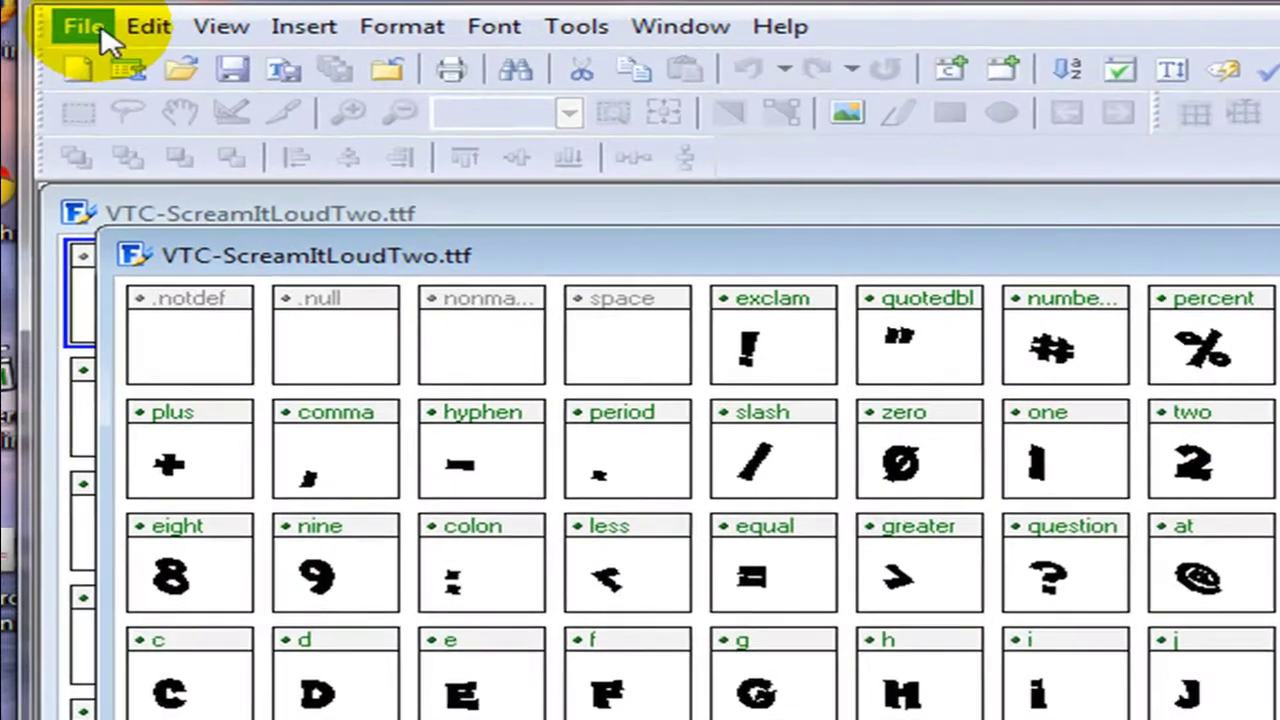
left_click(130, 27)
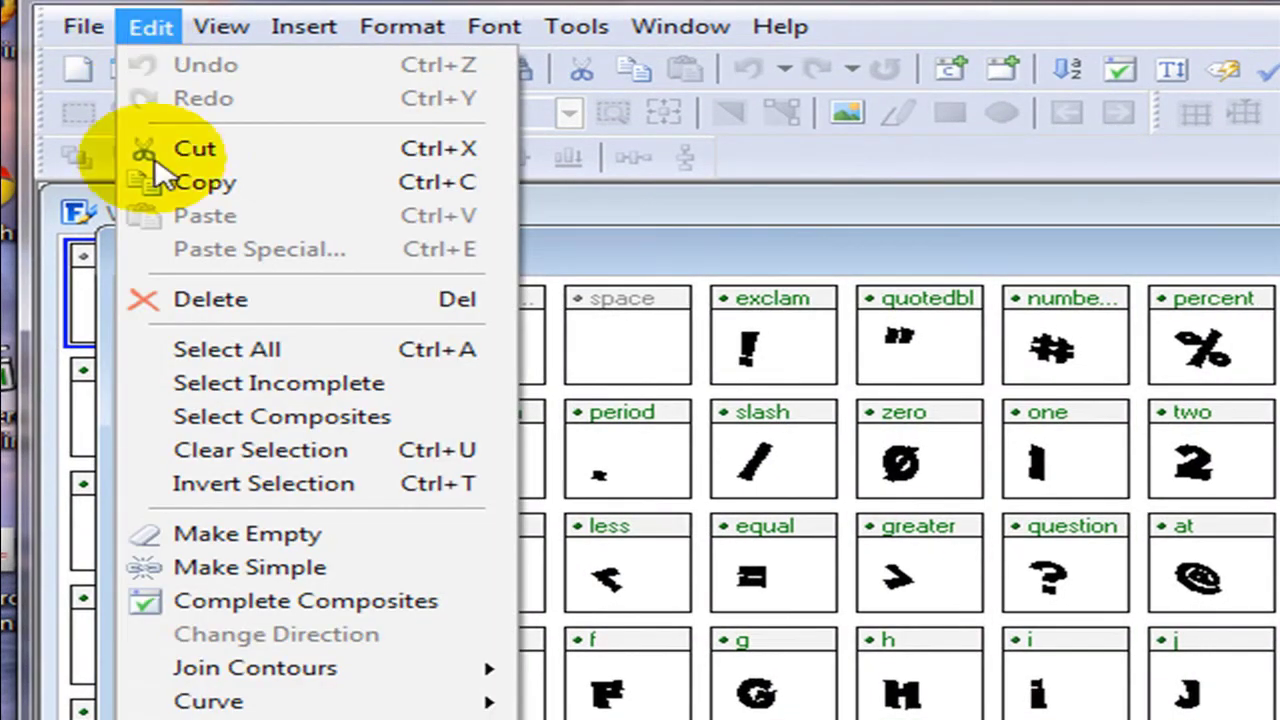
left_click(226, 540)
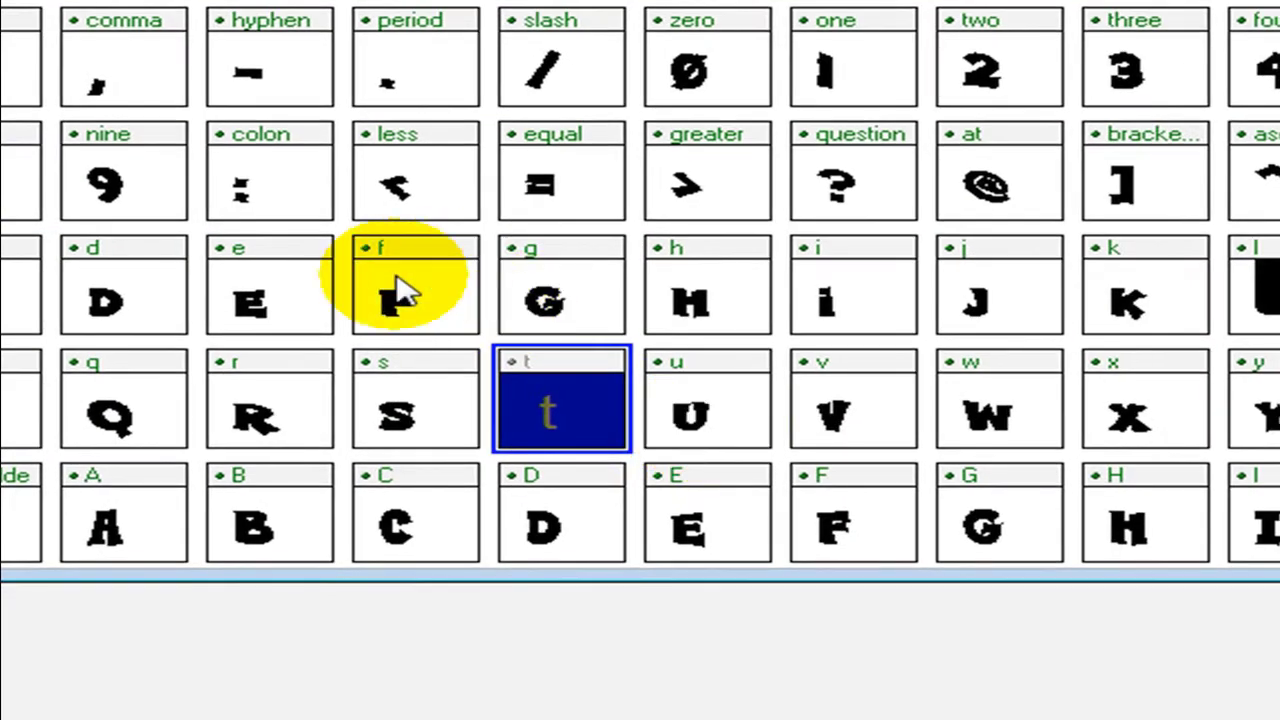
left_click(402, 289)
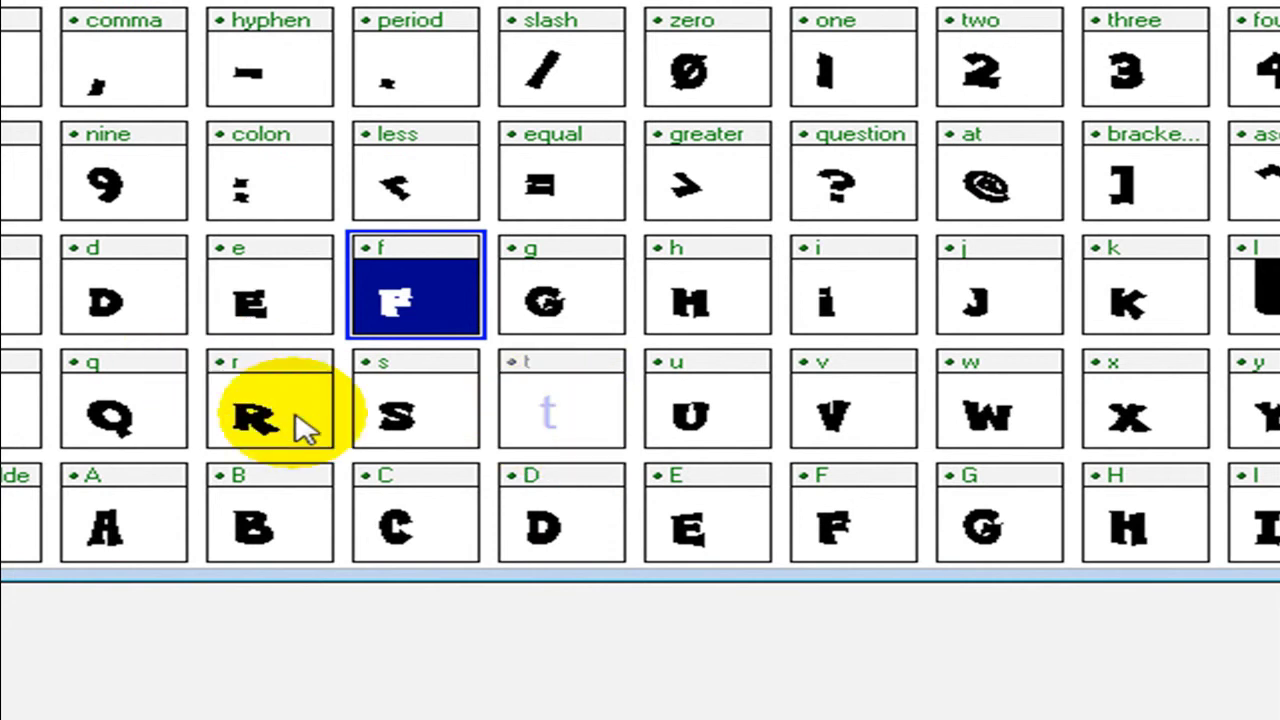
Load logom.jpg from the captura (H:) drive as the raster image to import into the emptied lowercase t glyph.
left_click(546, 428)
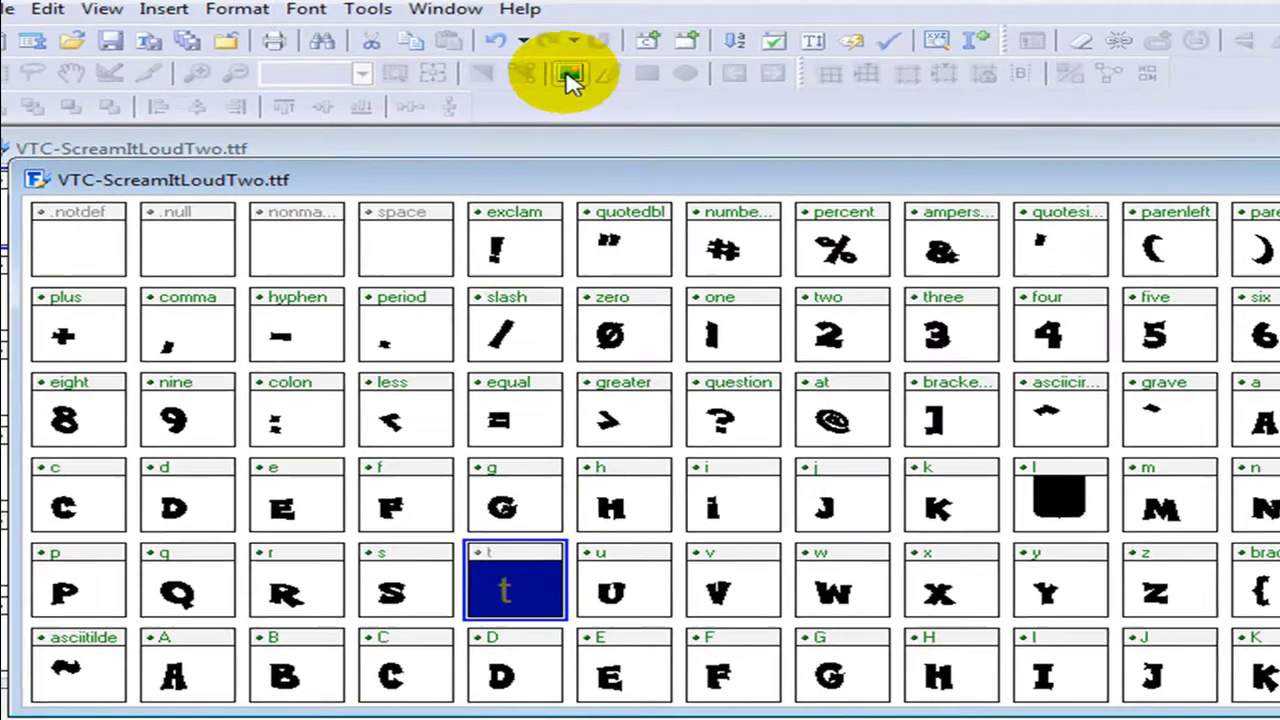
left_click(565, 80)
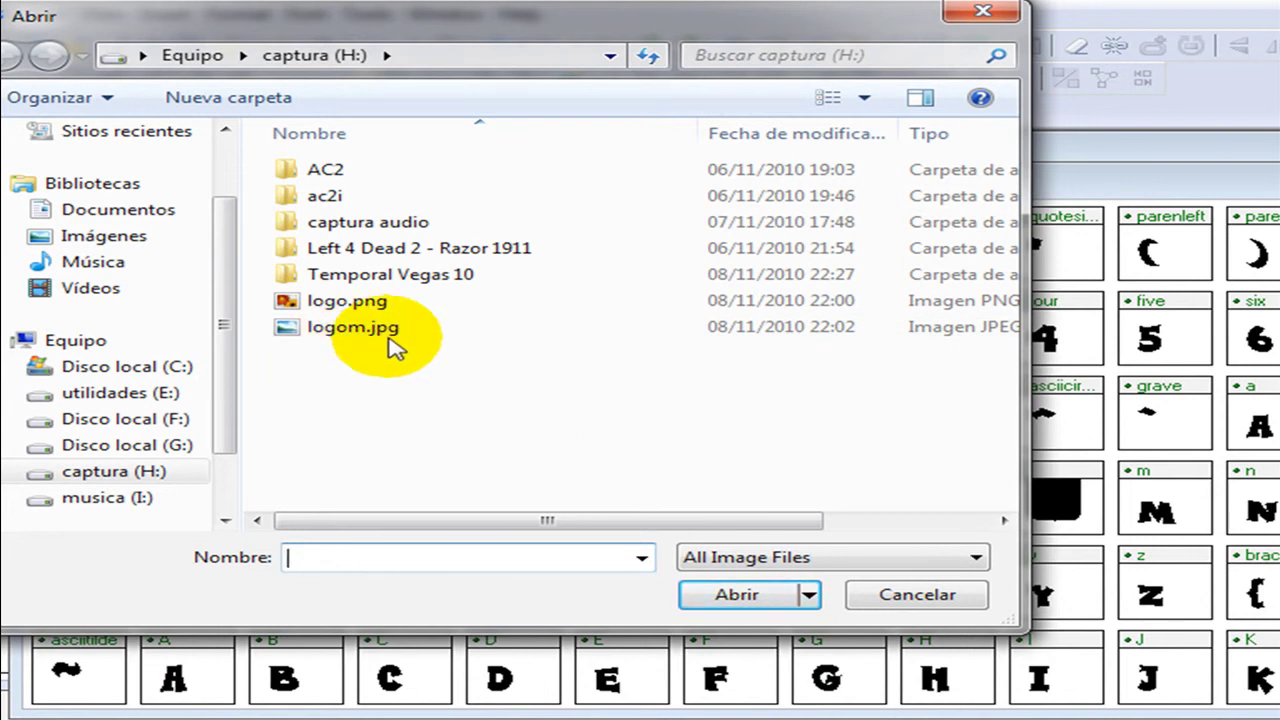
left_click(282, 327)
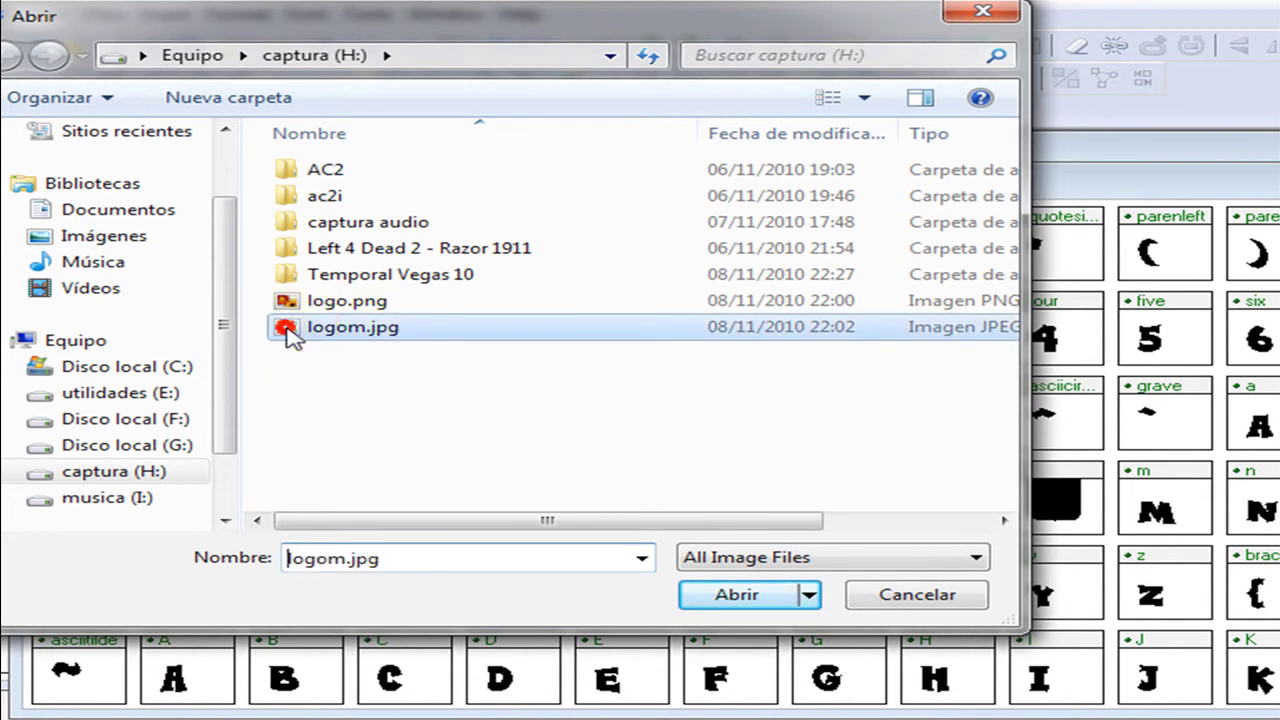
left_click(745, 594)
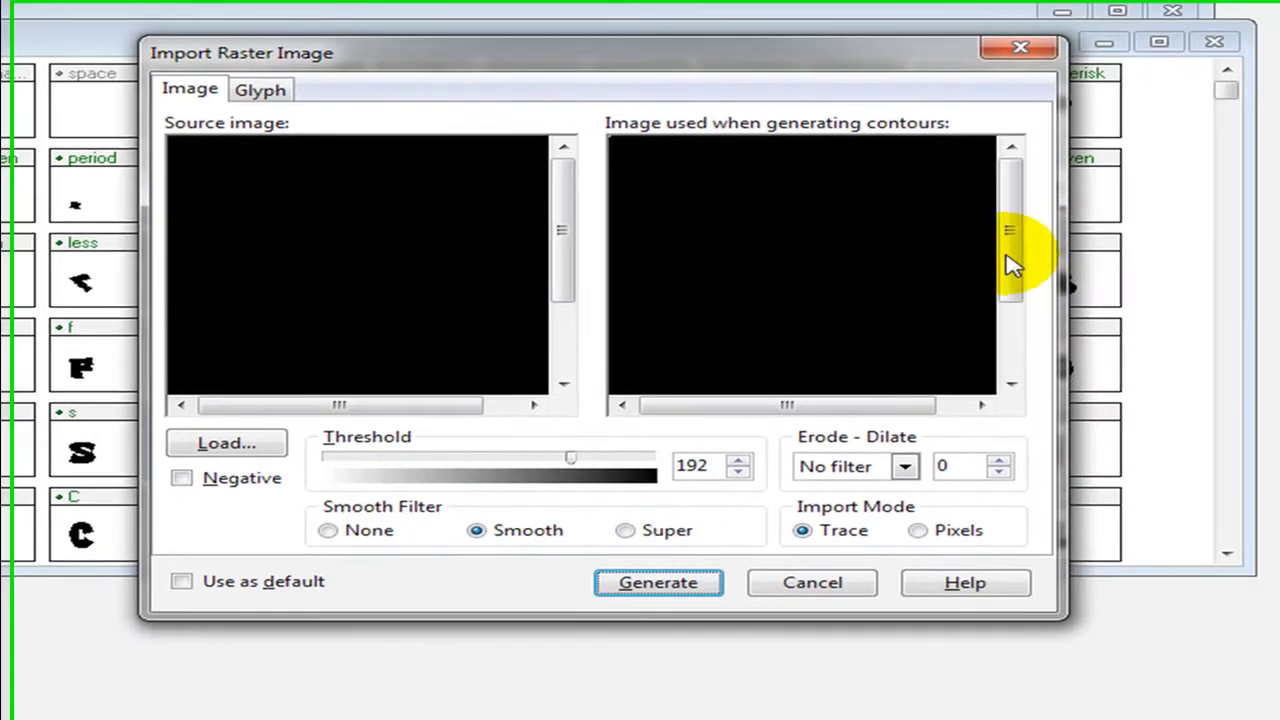
Check the lower part of the shield in both import previews and set the smooth filter to Super.
left_click(1009, 243)
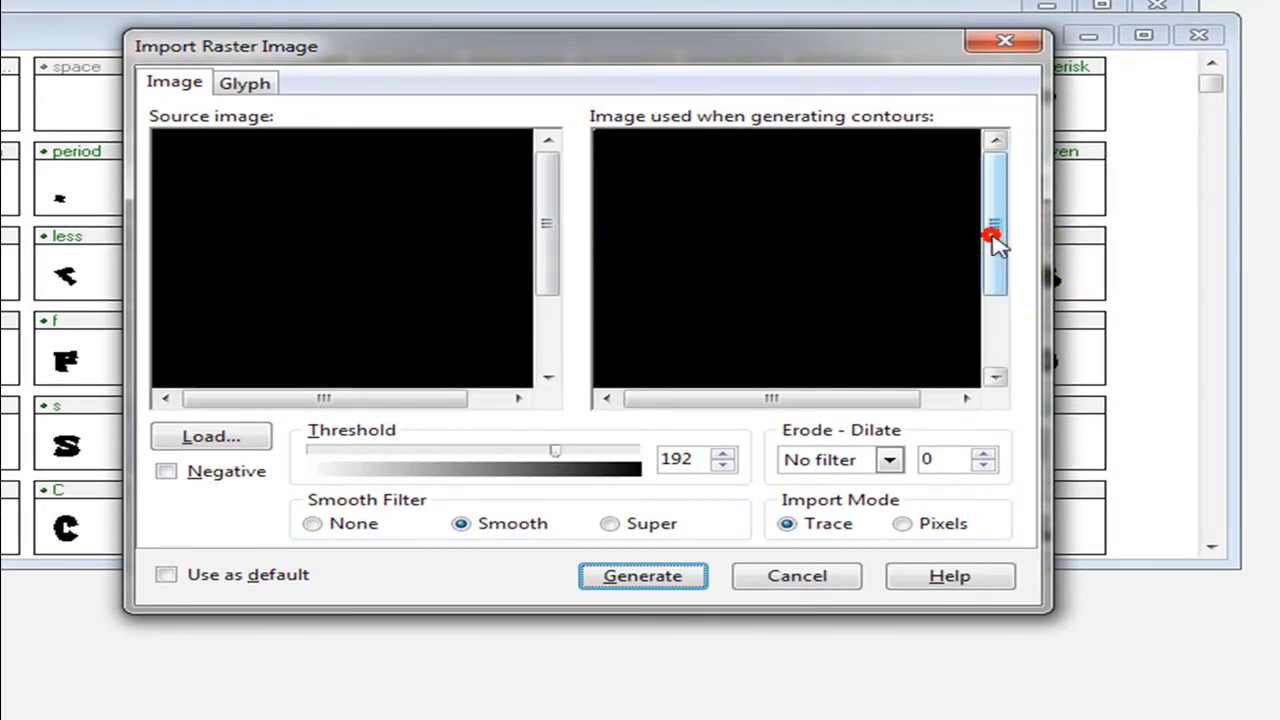
left_click_drag(995, 243, 1000, 337)
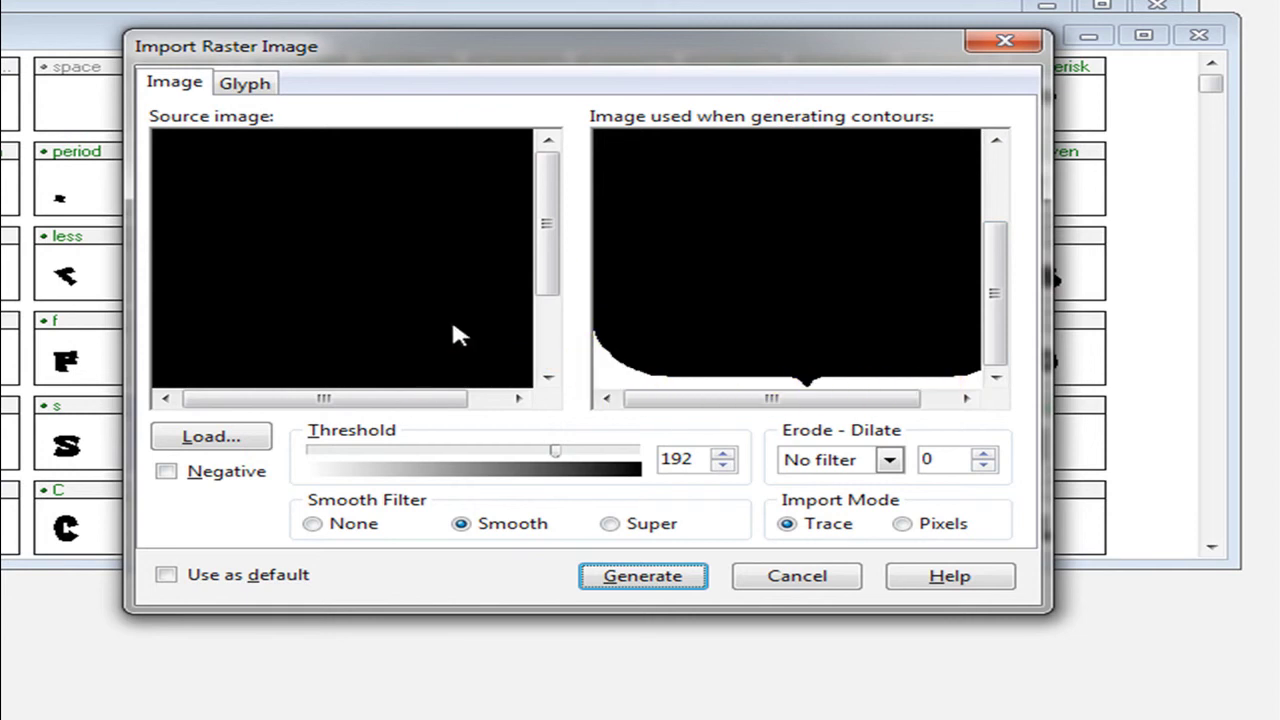
left_click_drag(543, 256, 537, 443)
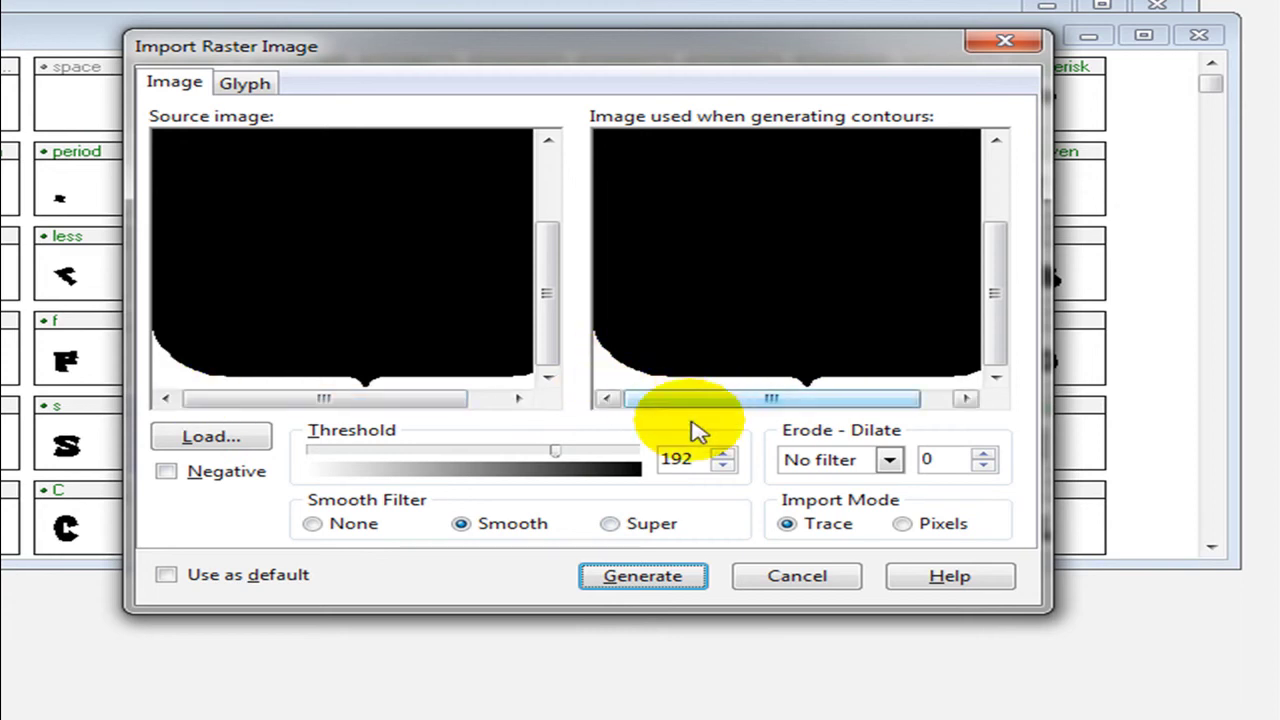
left_click(610, 525)
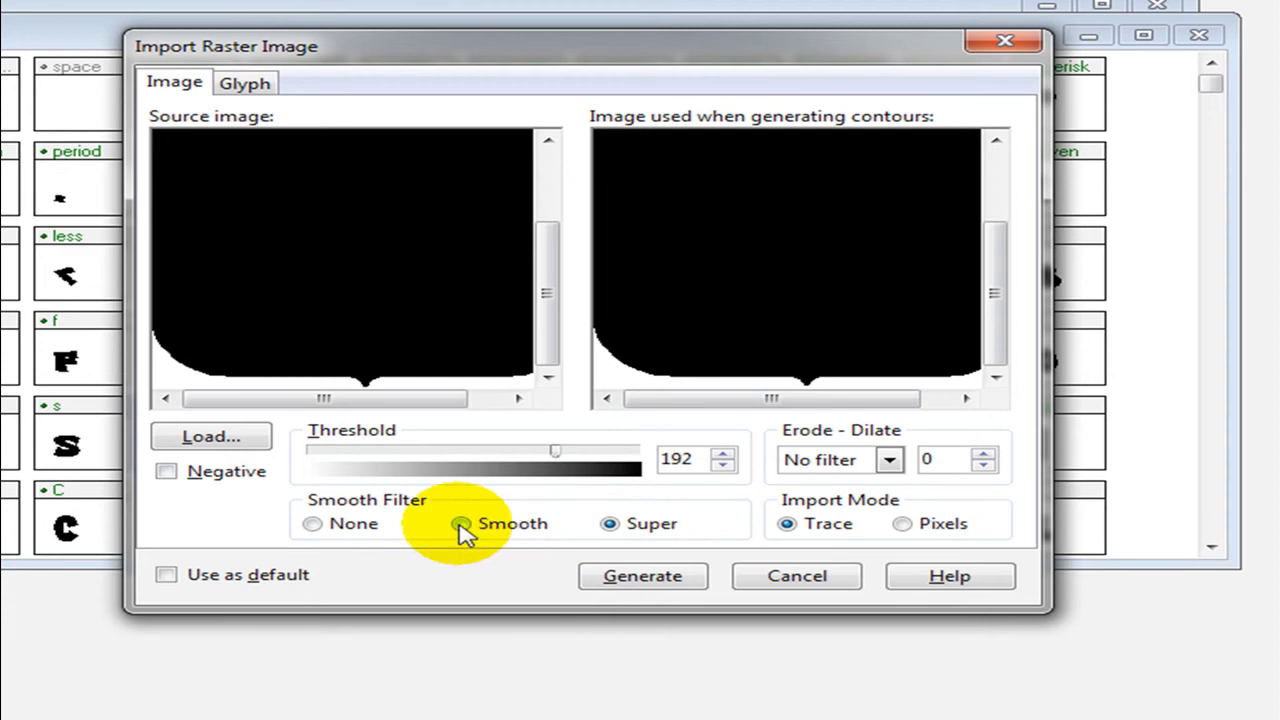
Raise the import threshold to 254 and generate the shield contours in the lowercase t glyph.
left_click_drag(556, 452, 612, 458)
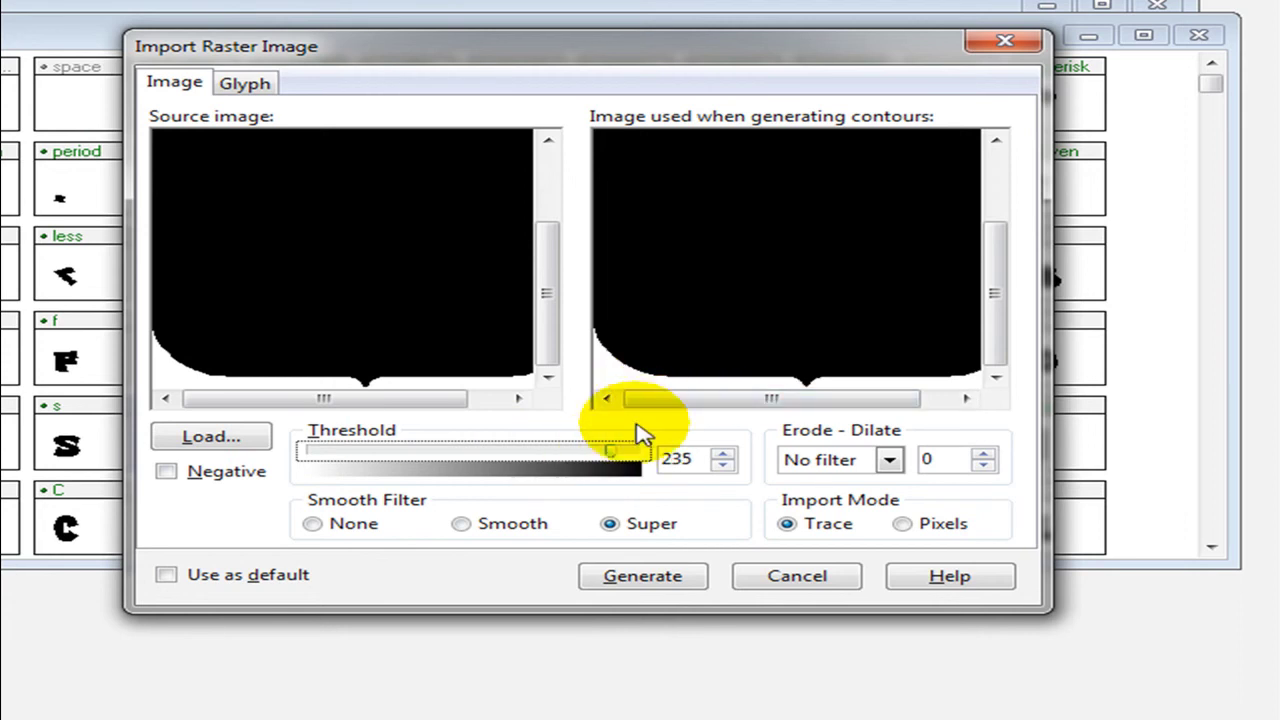
left_click_drag(619, 457, 651, 452)
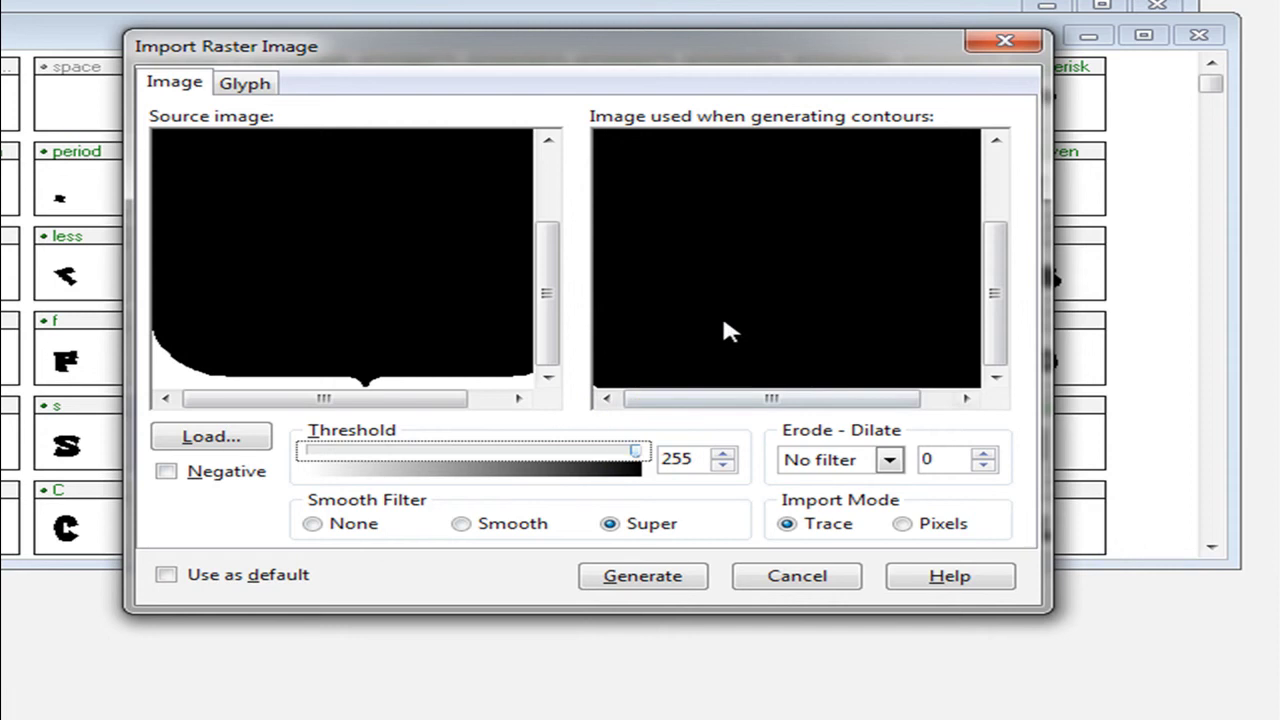
left_click(995, 293)
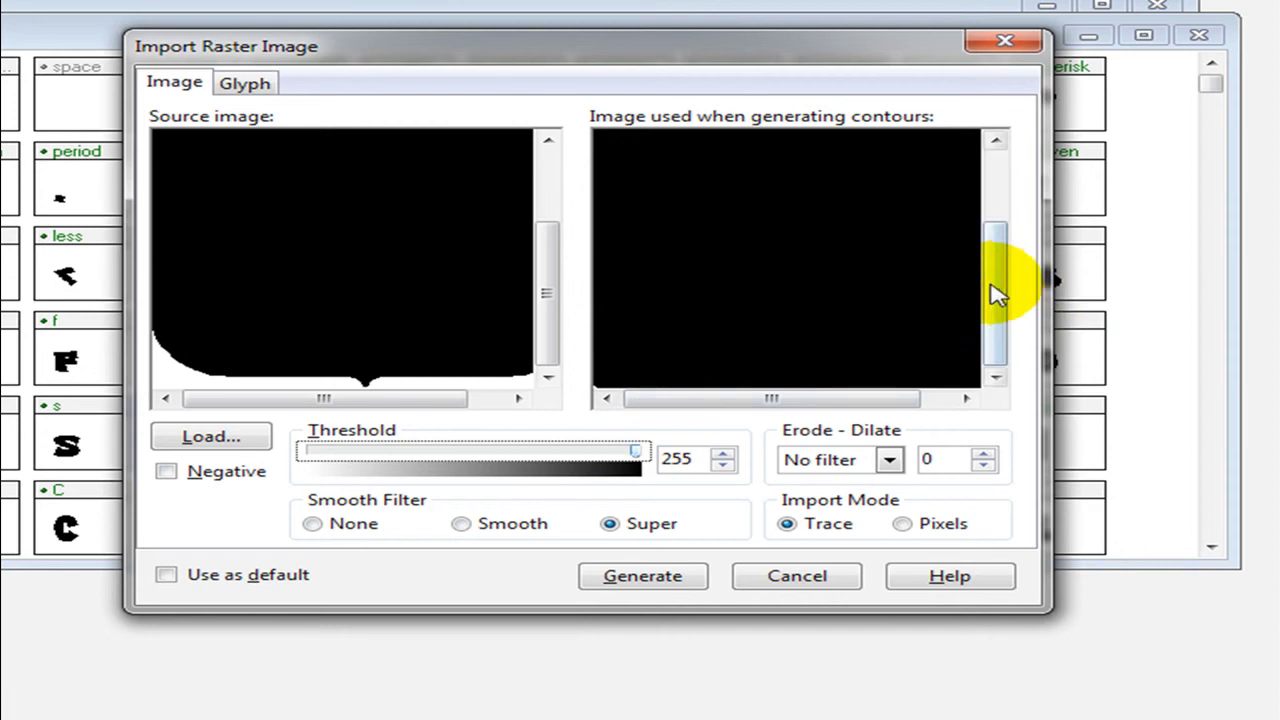
left_click(633, 452)
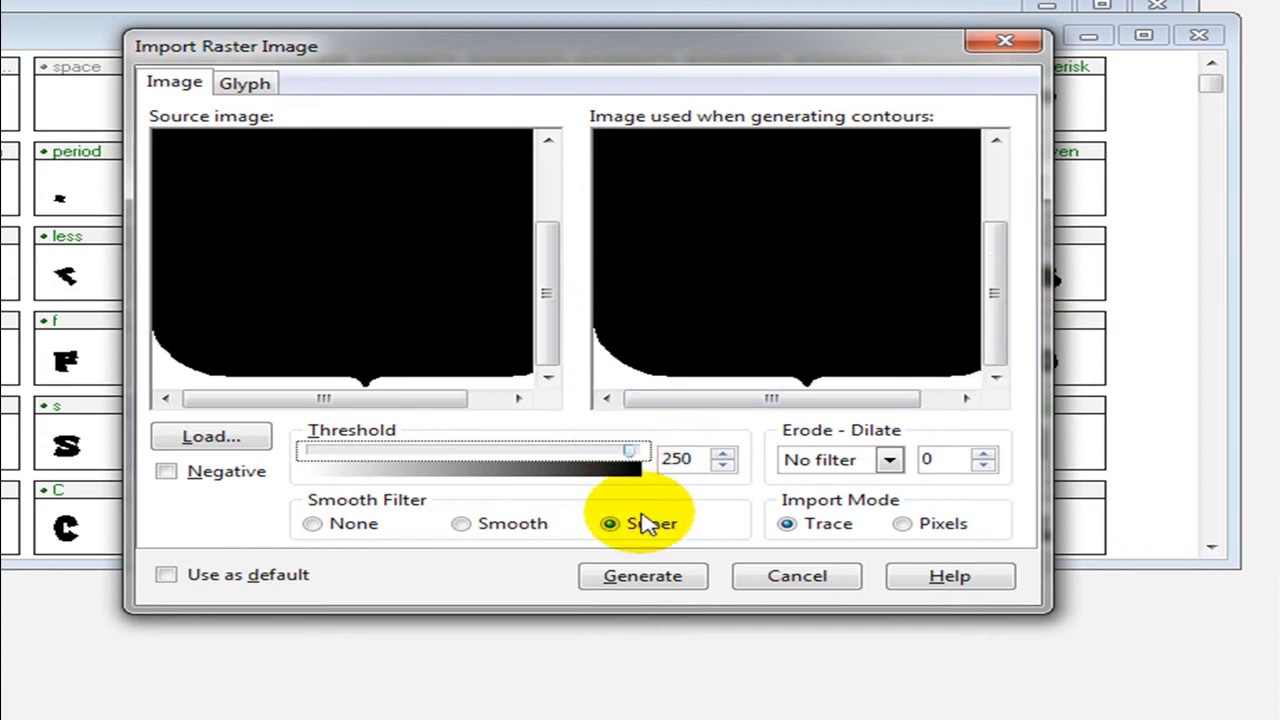
left_click(640, 460)
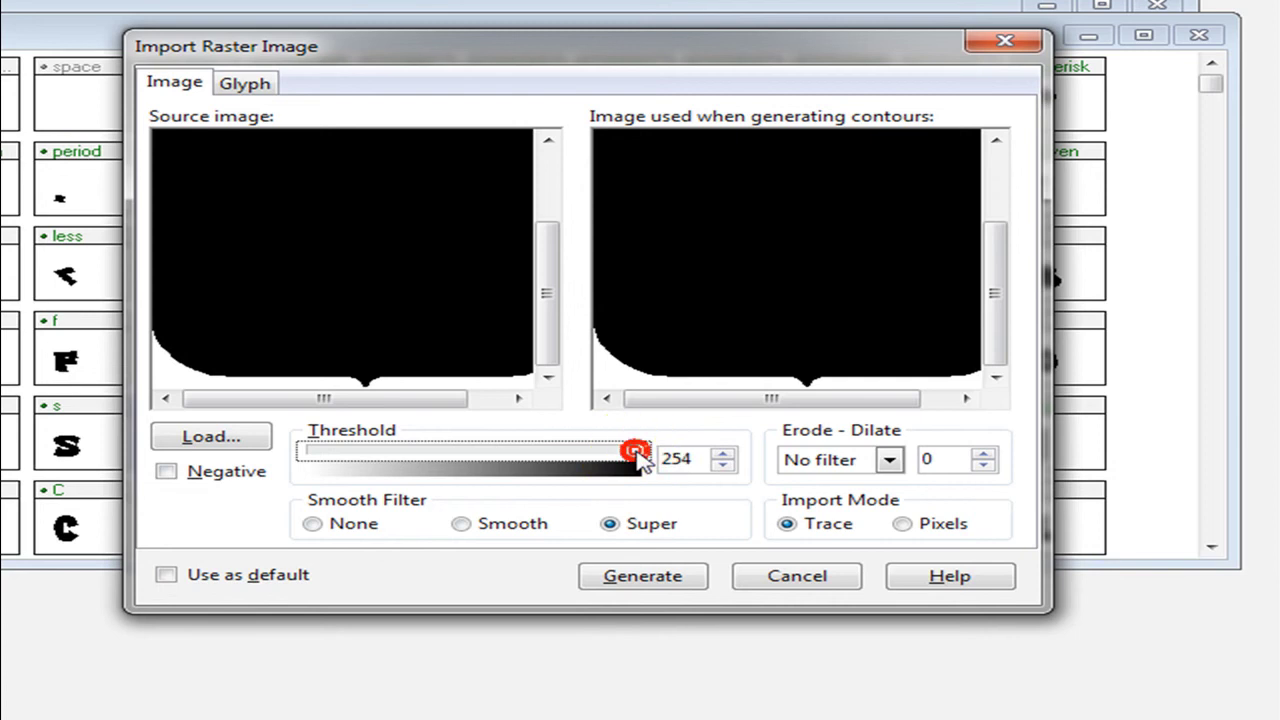
left_click(645, 579)
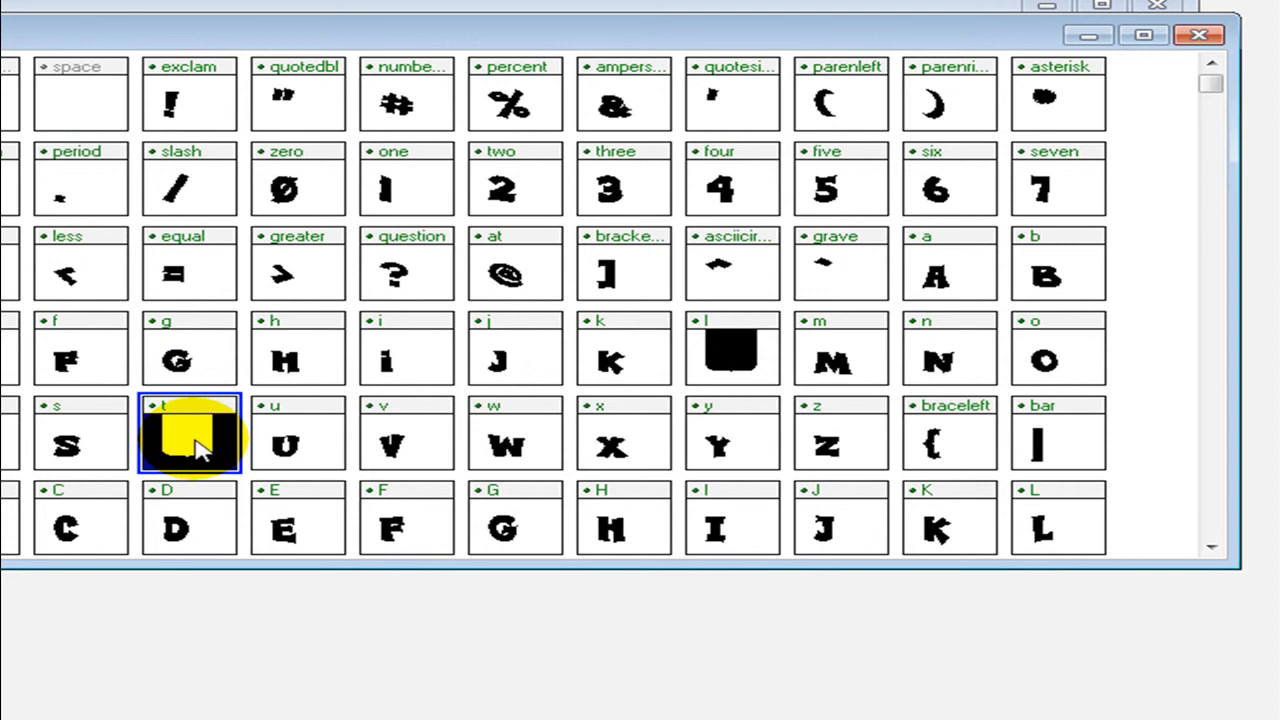
Save the modified font under its existing file name, VTC-ScreamItLoudTwo.ttf.
left_click(197, 447)
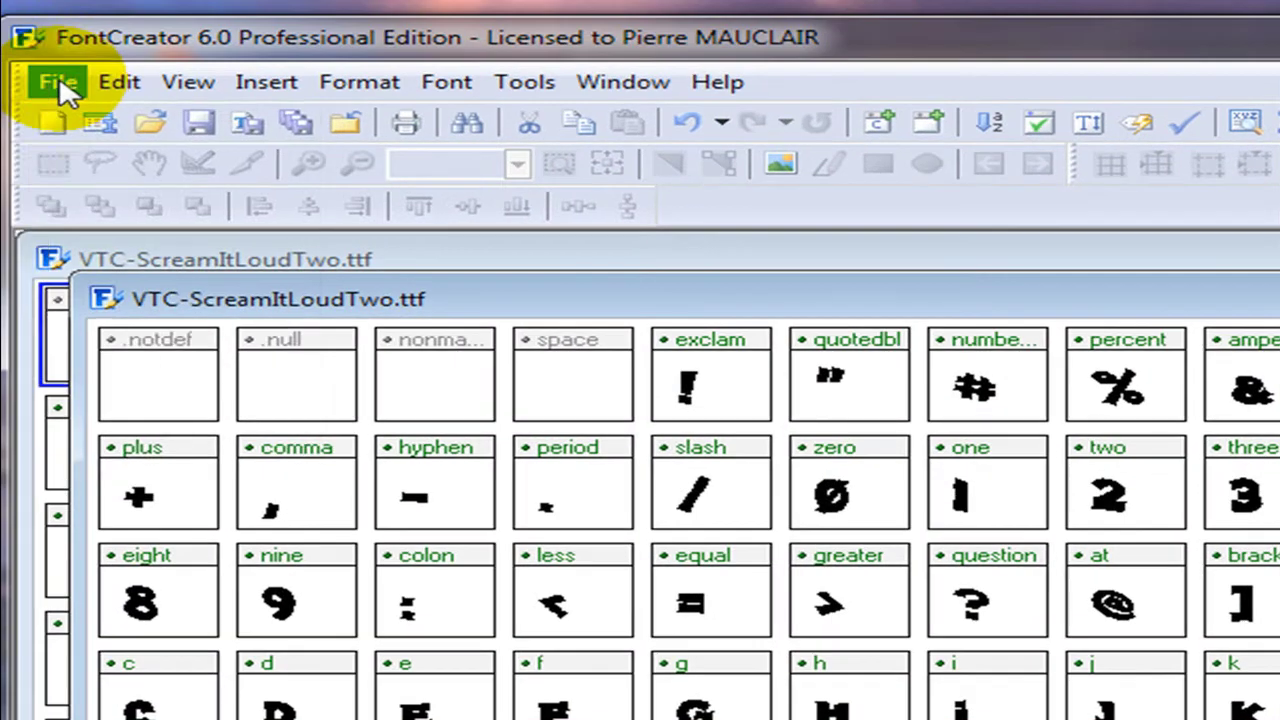
left_click(20, 55)
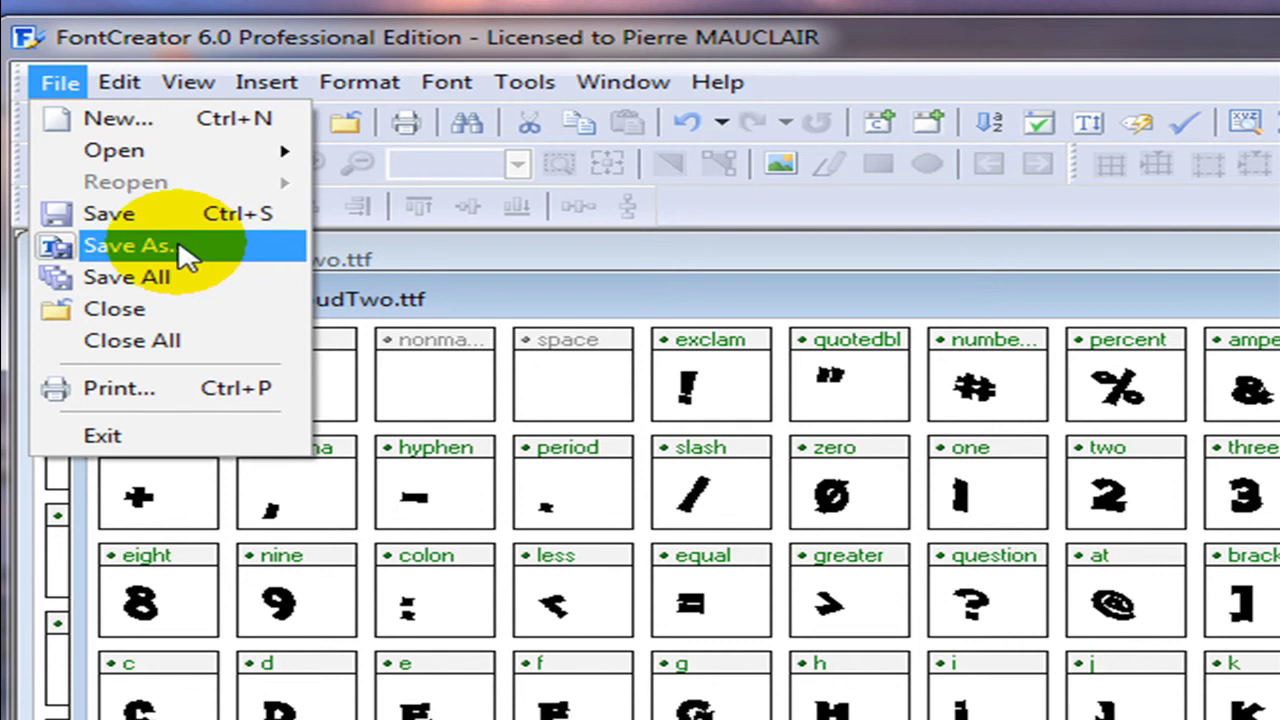
left_click(158, 222)
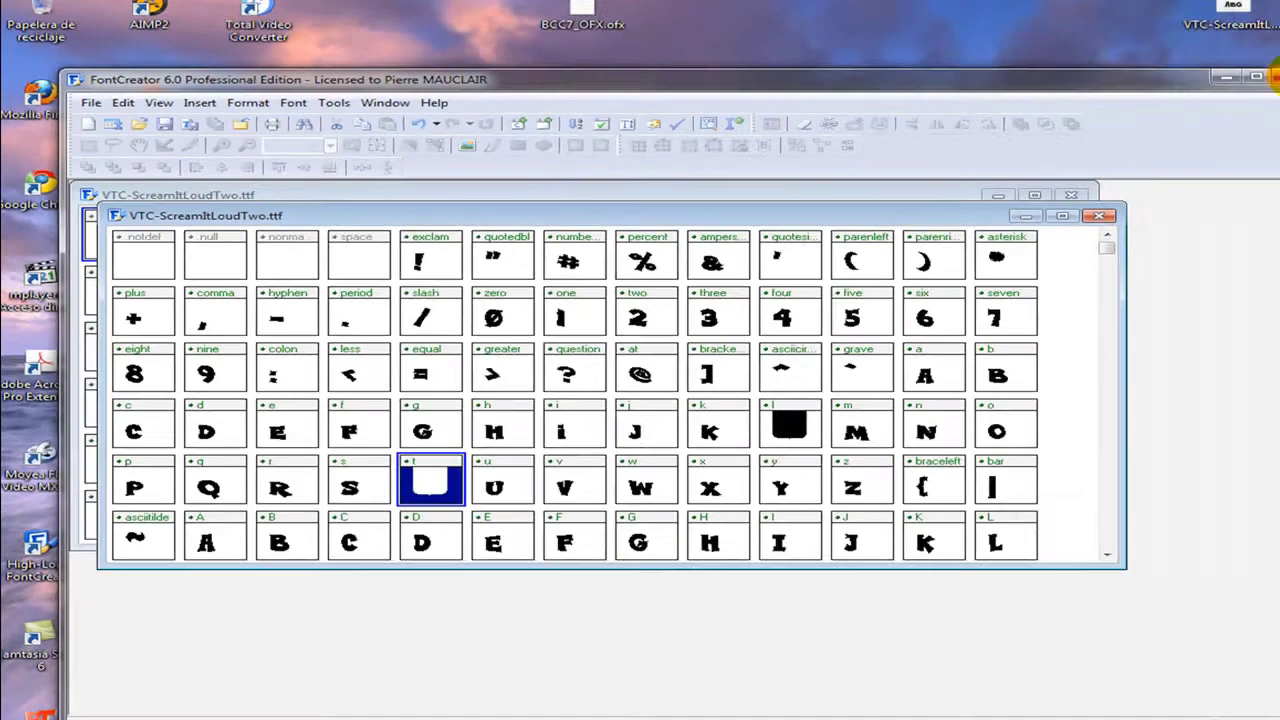
Clear the FontCreator window off the desktop and close the Imágenes folder window.
left_click(1195, 85)
left_click(1195, 85)
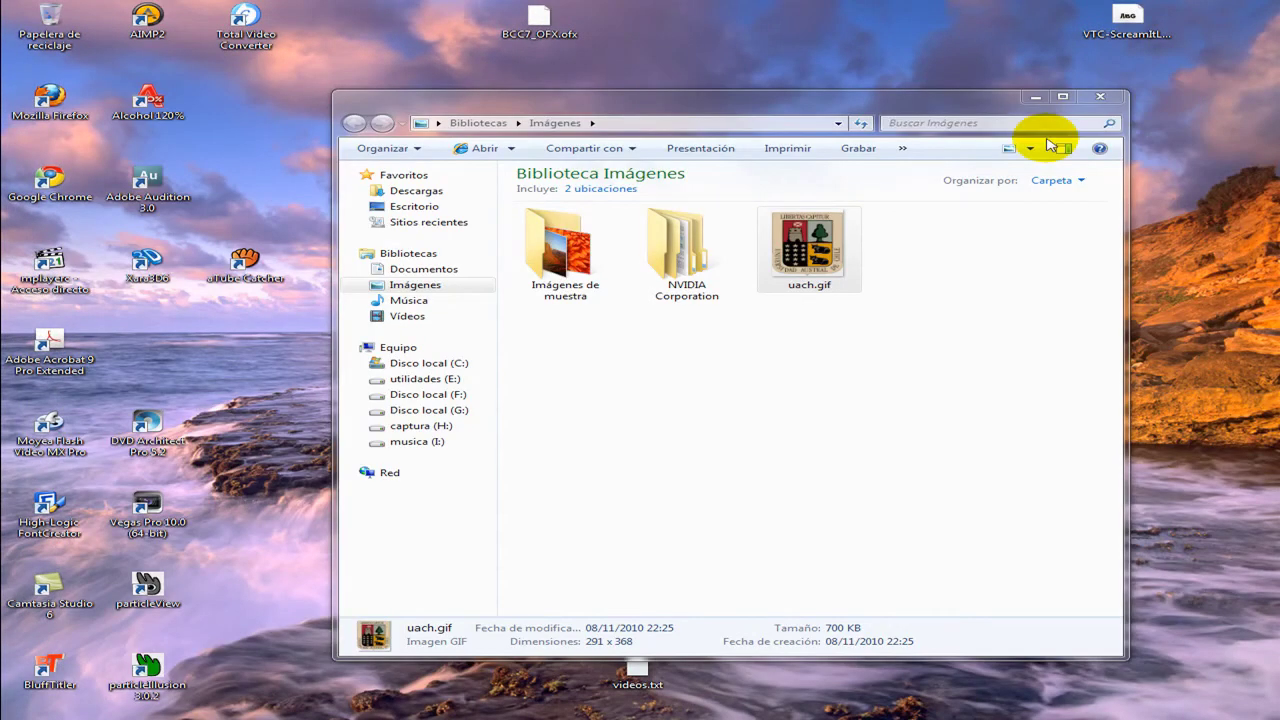
left_click(1108, 98)
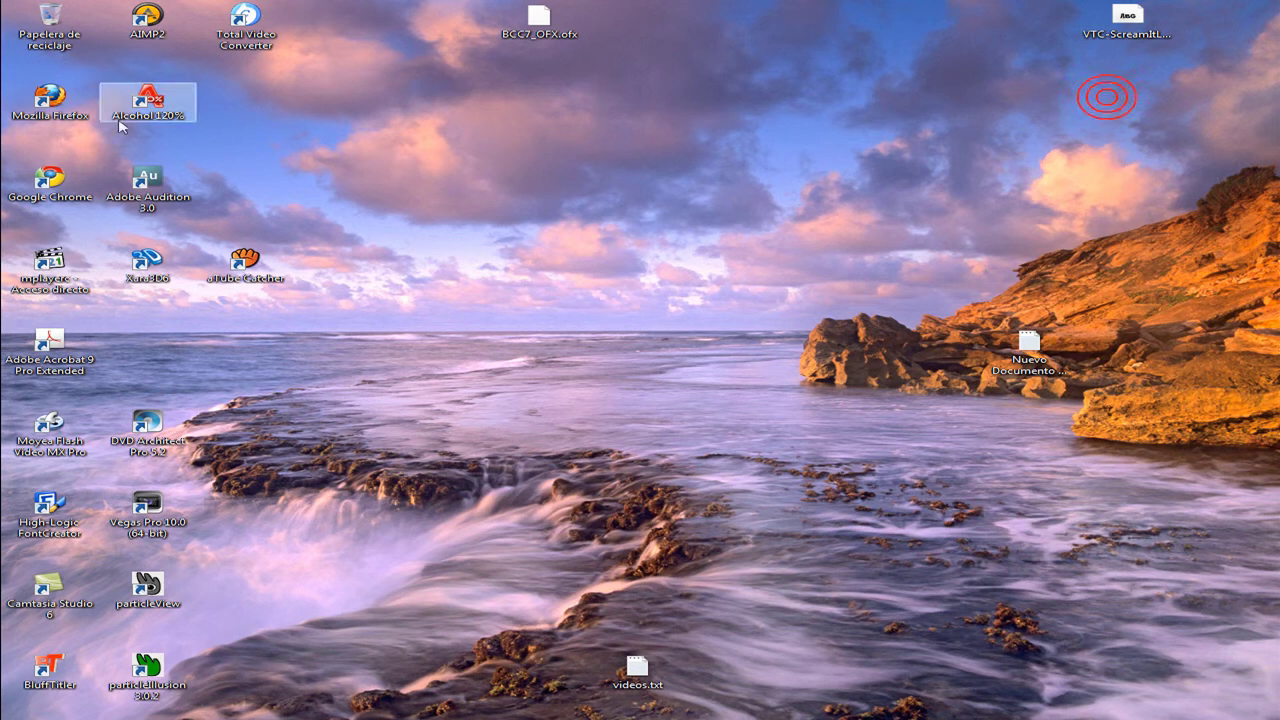
Open the folder C:\Windows\Fonts in Windows Explorer and widen its window slightly, keeping the desktop font file in view.
key("super")
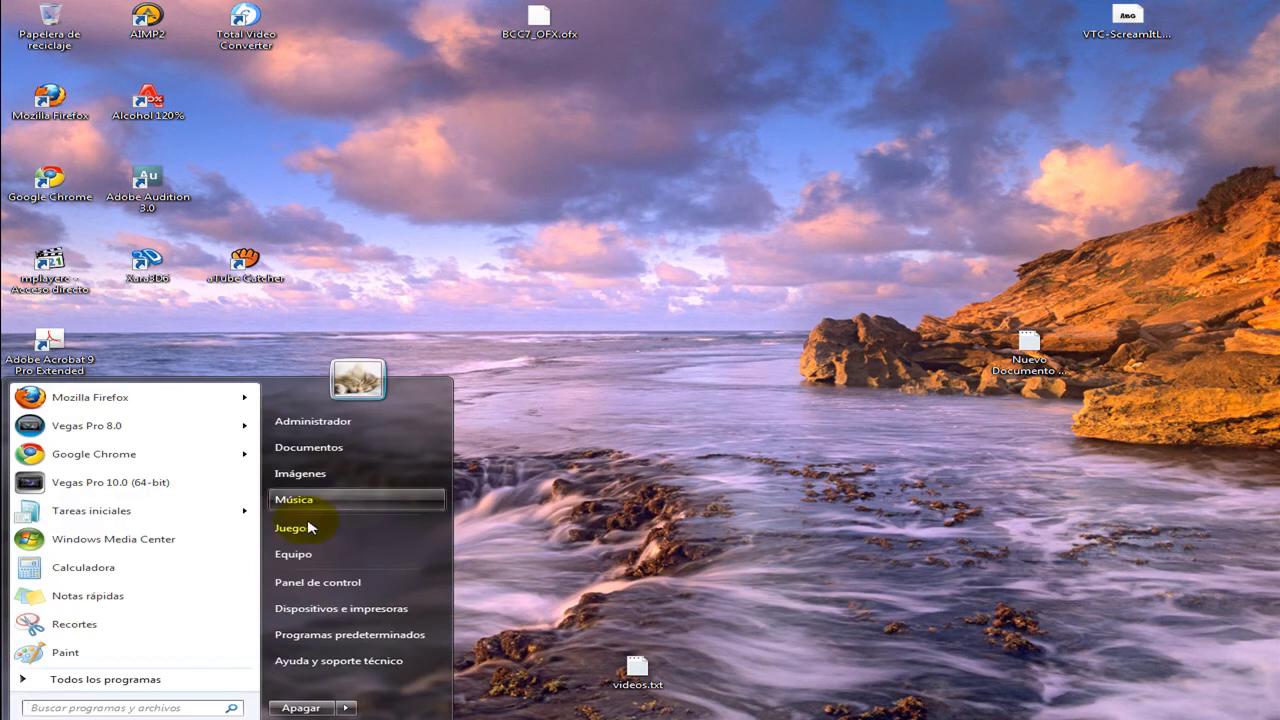
left_click(331, 557)
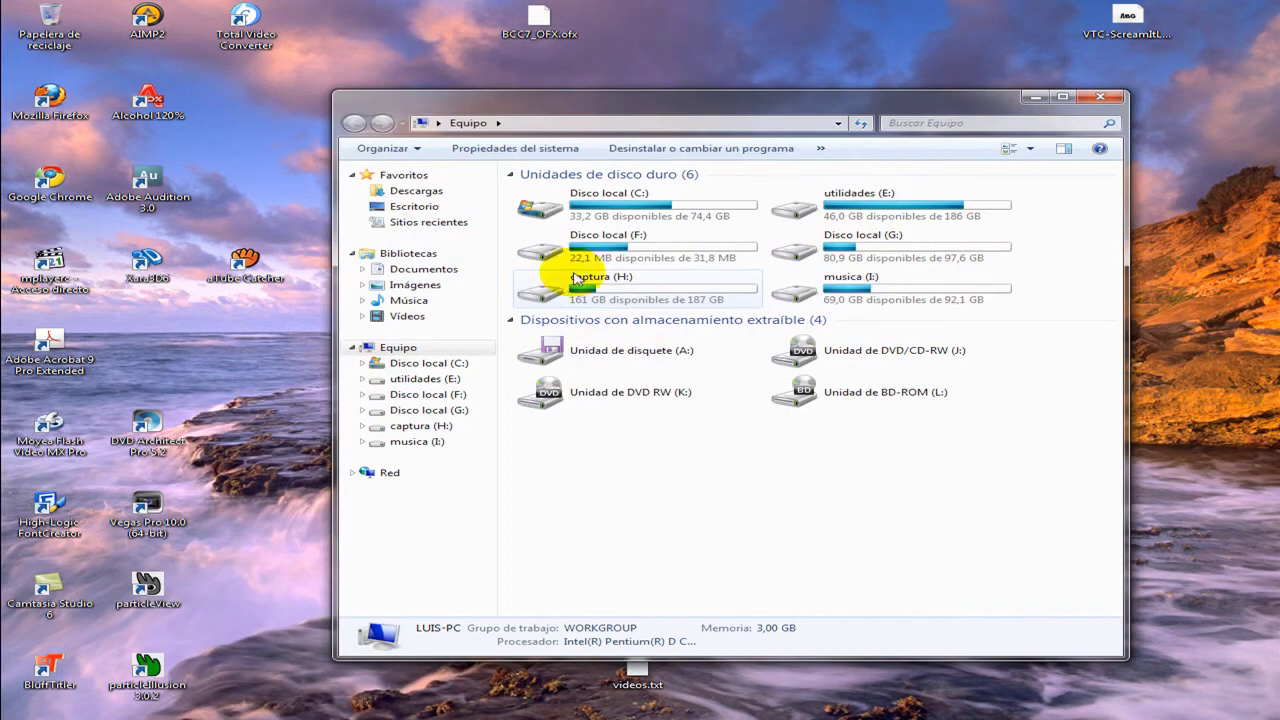
double_click(543, 206)
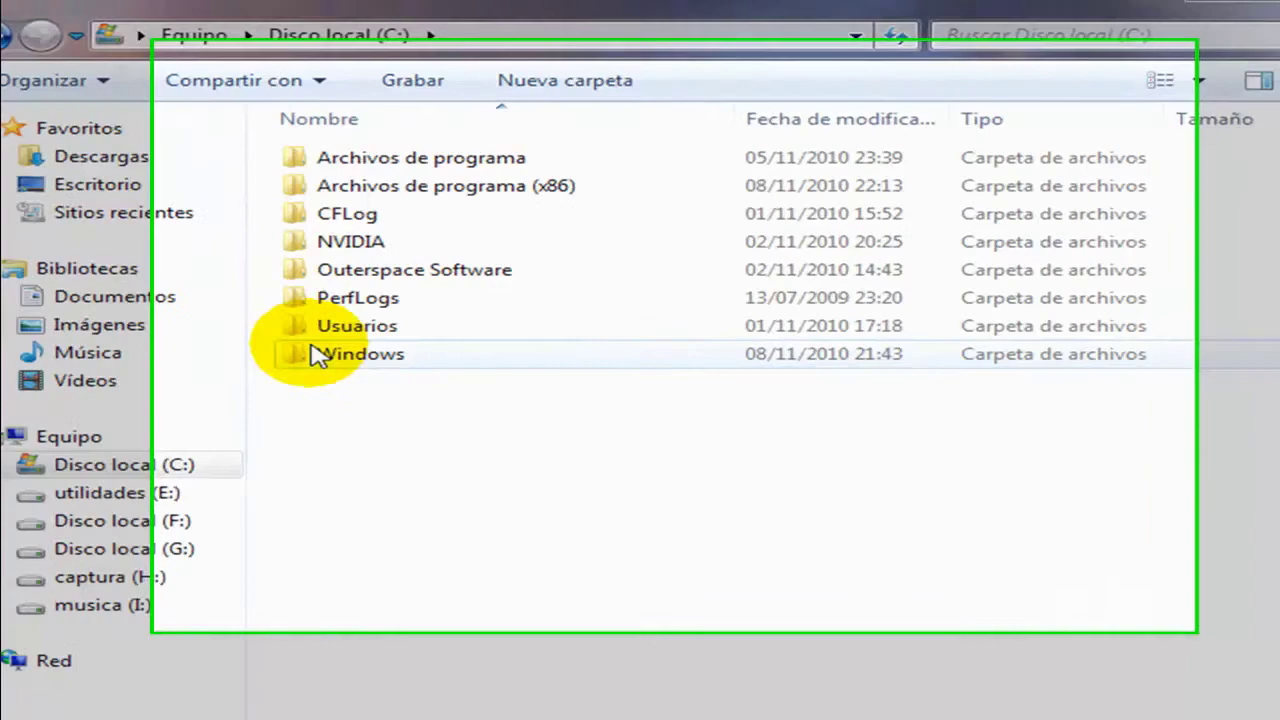
double_click(318, 356)
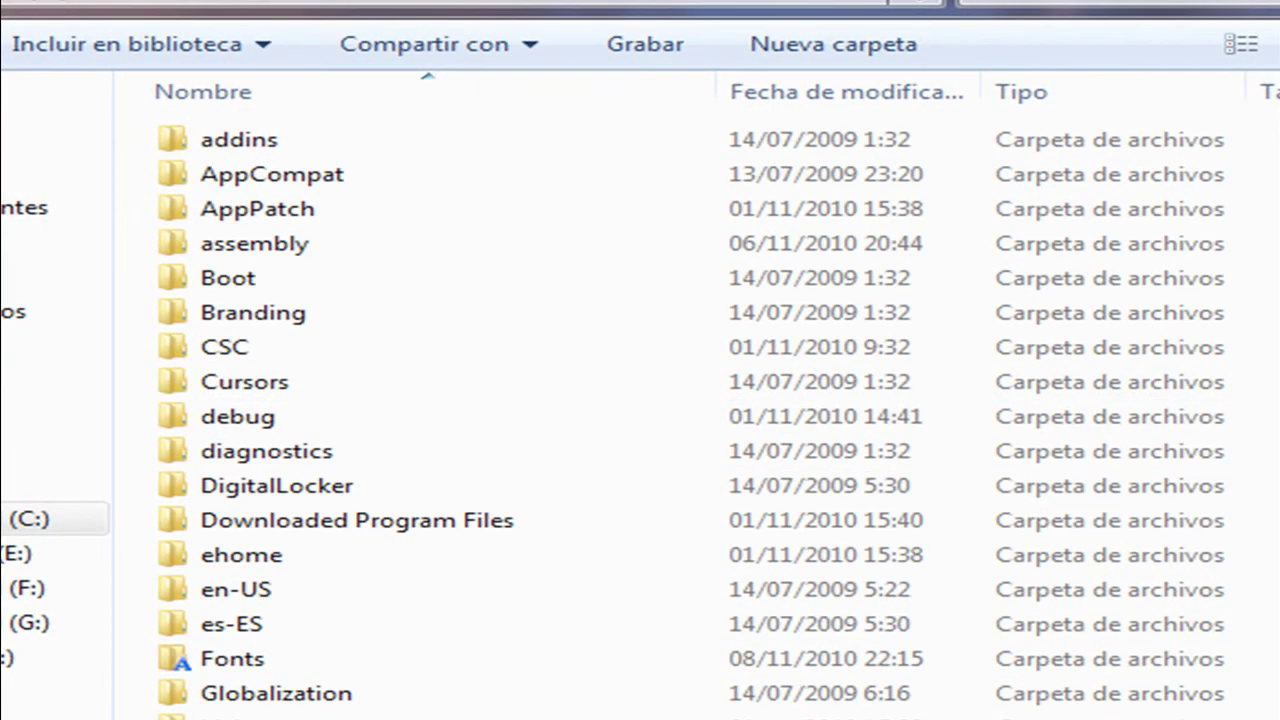
double_click(176, 660)
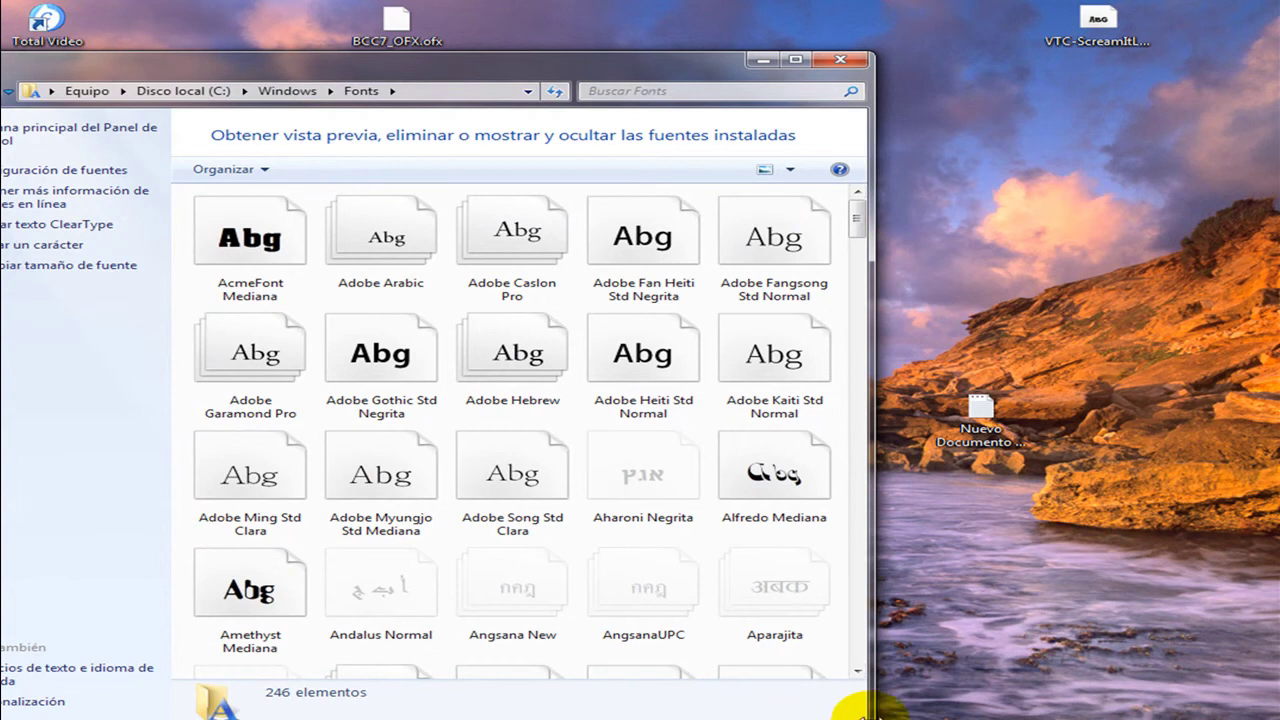
left_click_drag(868, 712, 918, 712)
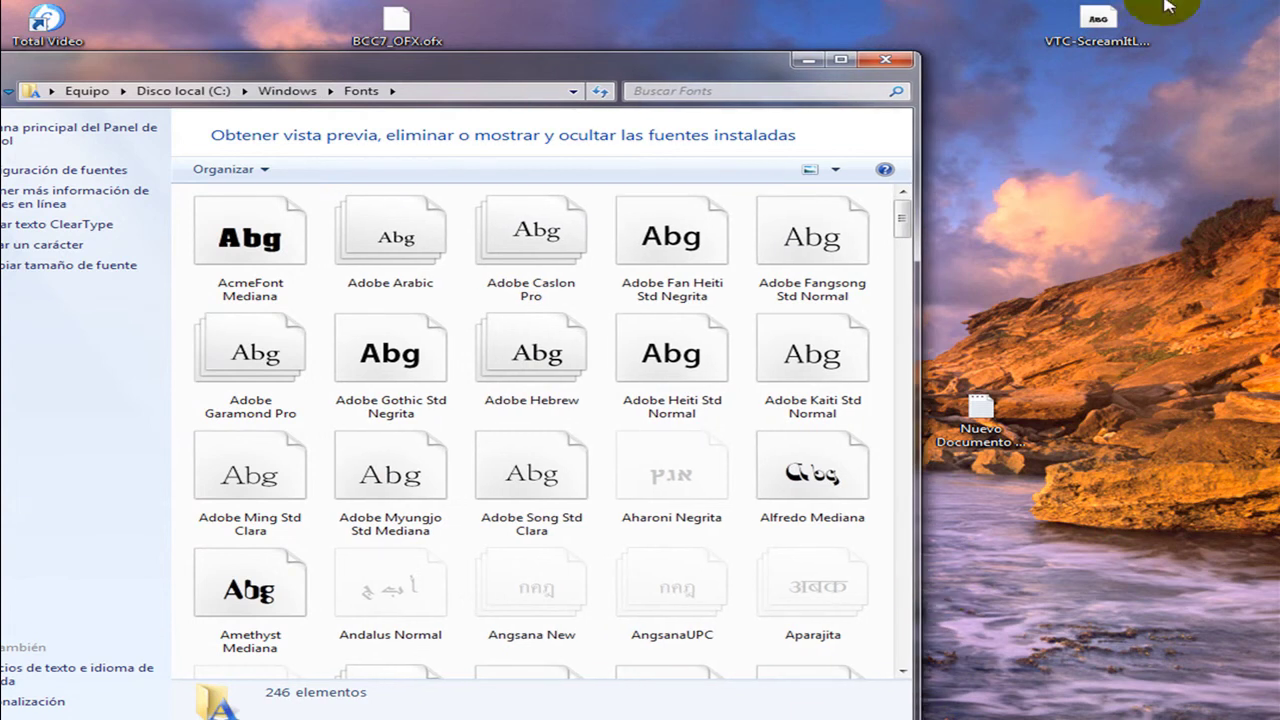
Copy VTC-ScreamItLoudTwo.ttf from the desktop into the Fonts folder, replacing the installed version, and close the folder window.
right_click(1098, 22)
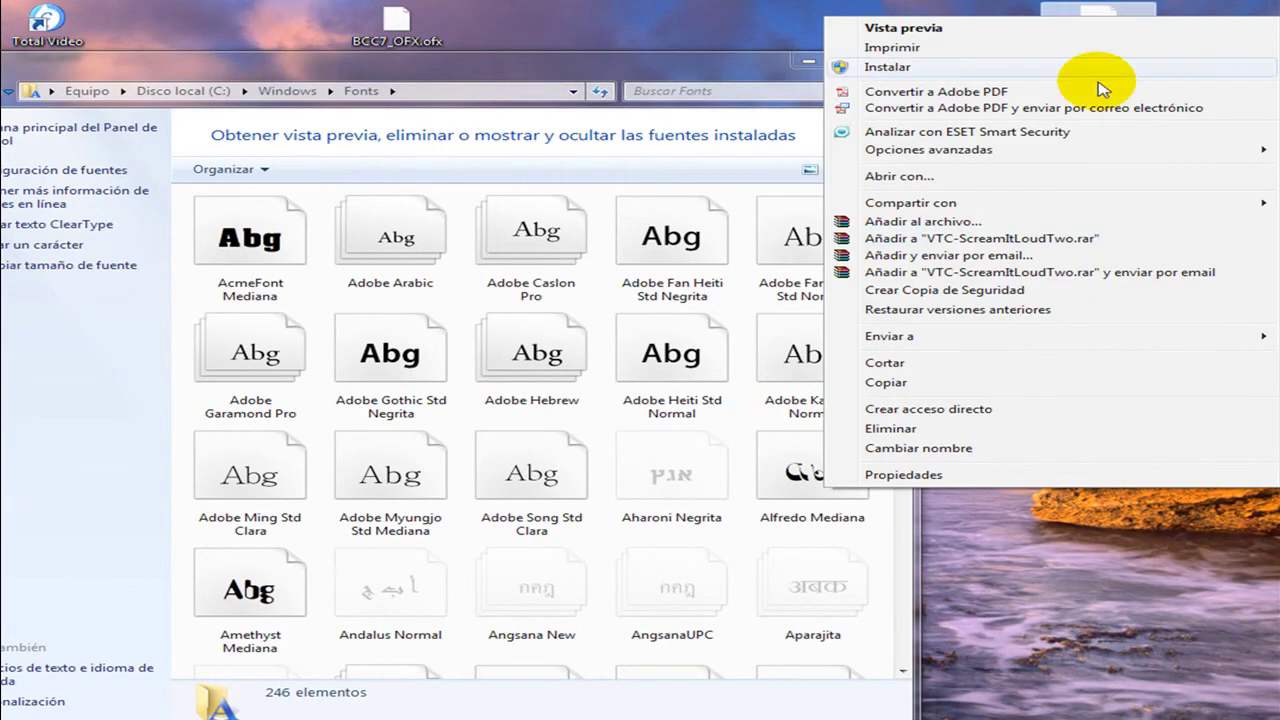
left_click(972, 388)
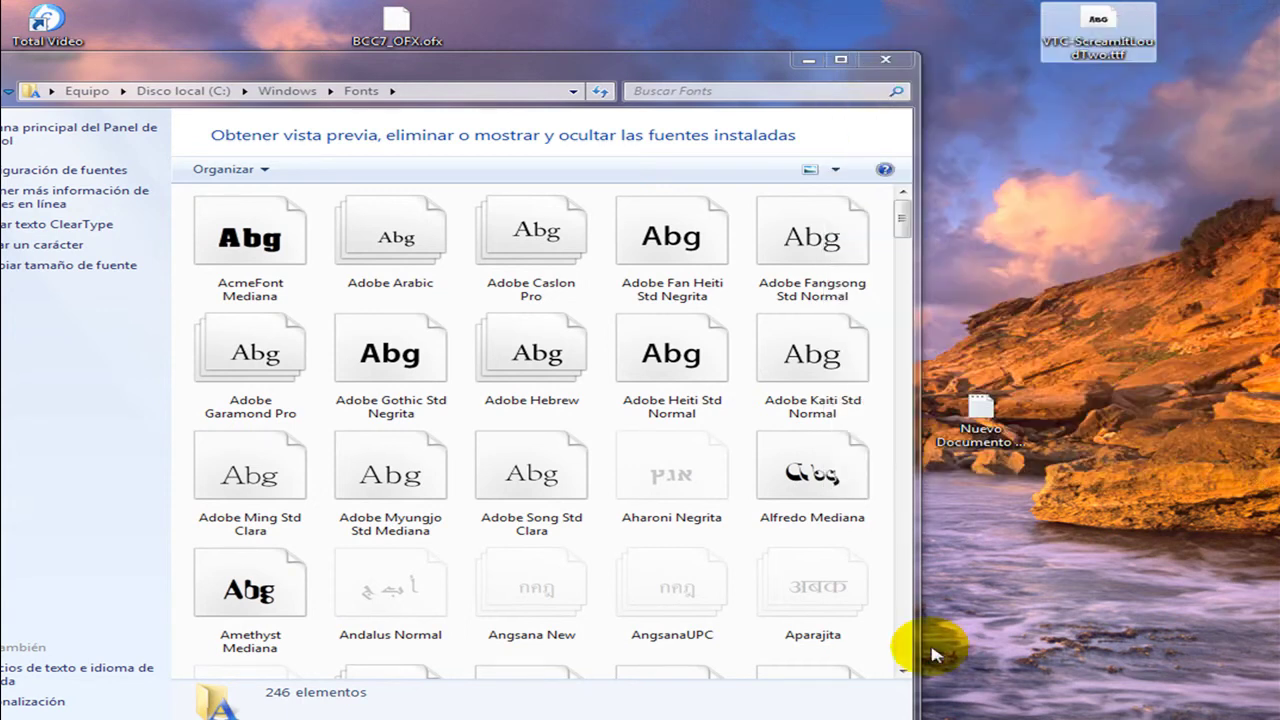
right_click(884, 645)
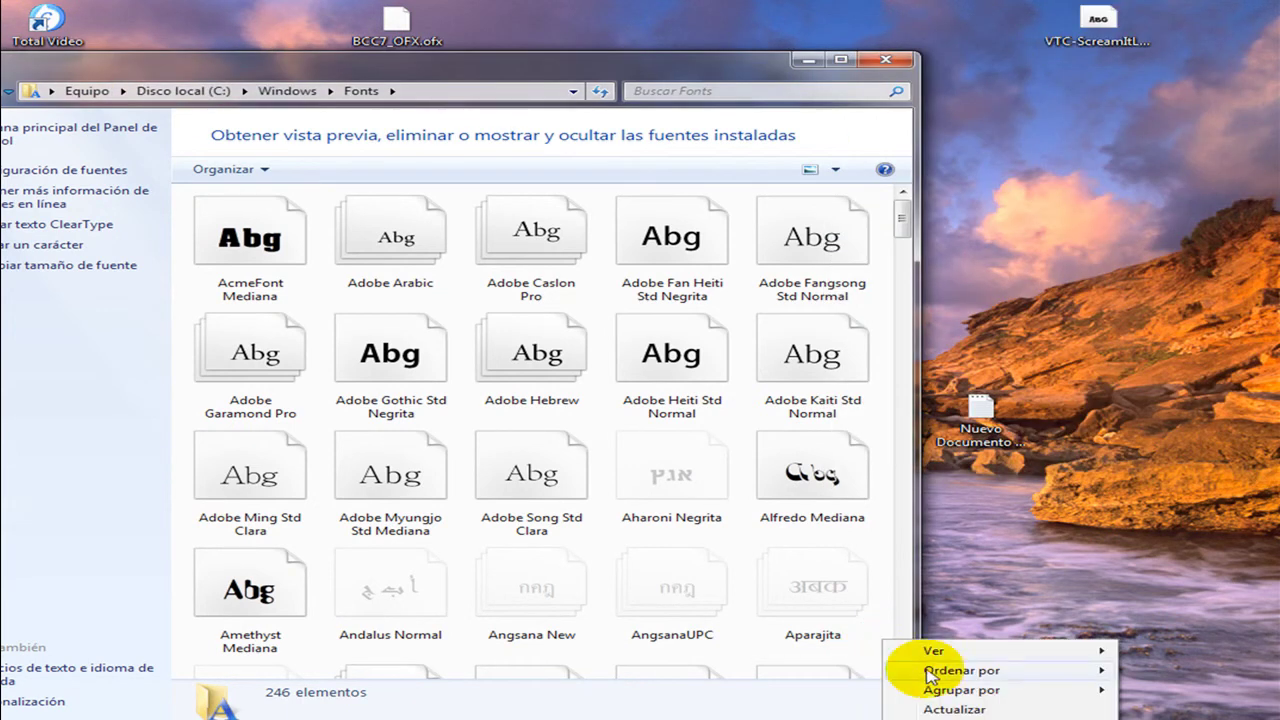
left_click(940, 715)
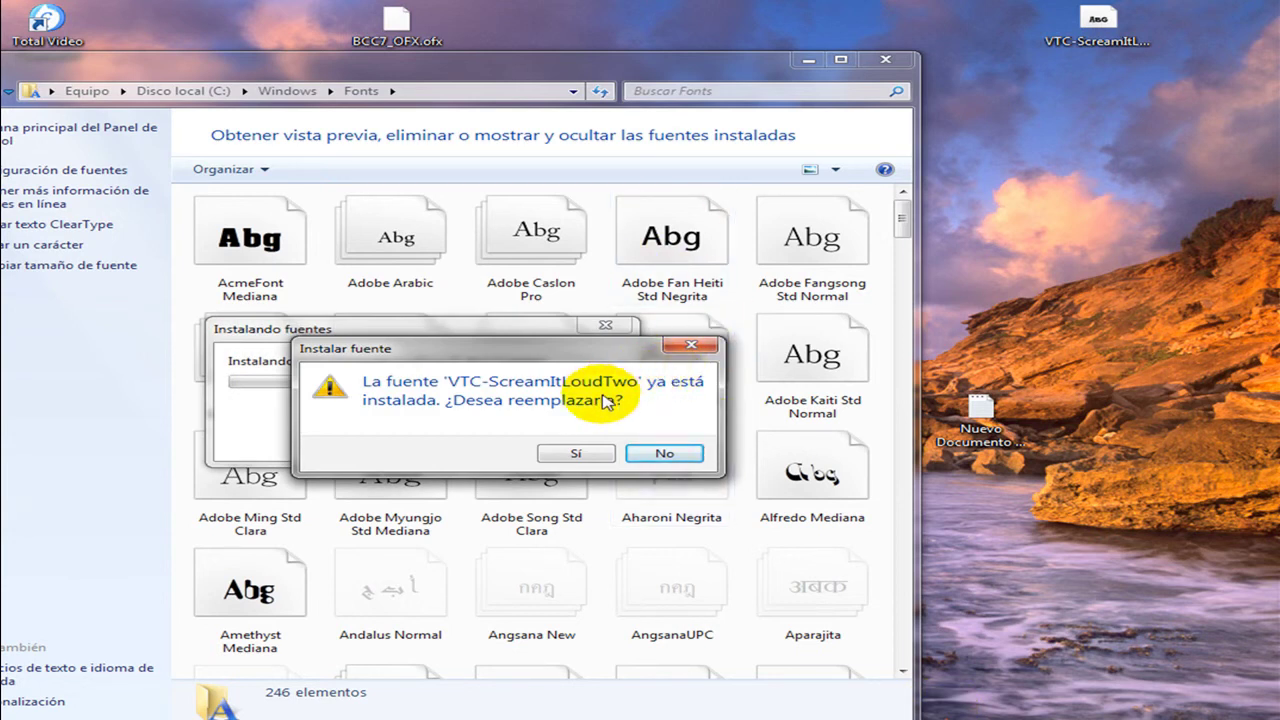
left_click(578, 454)
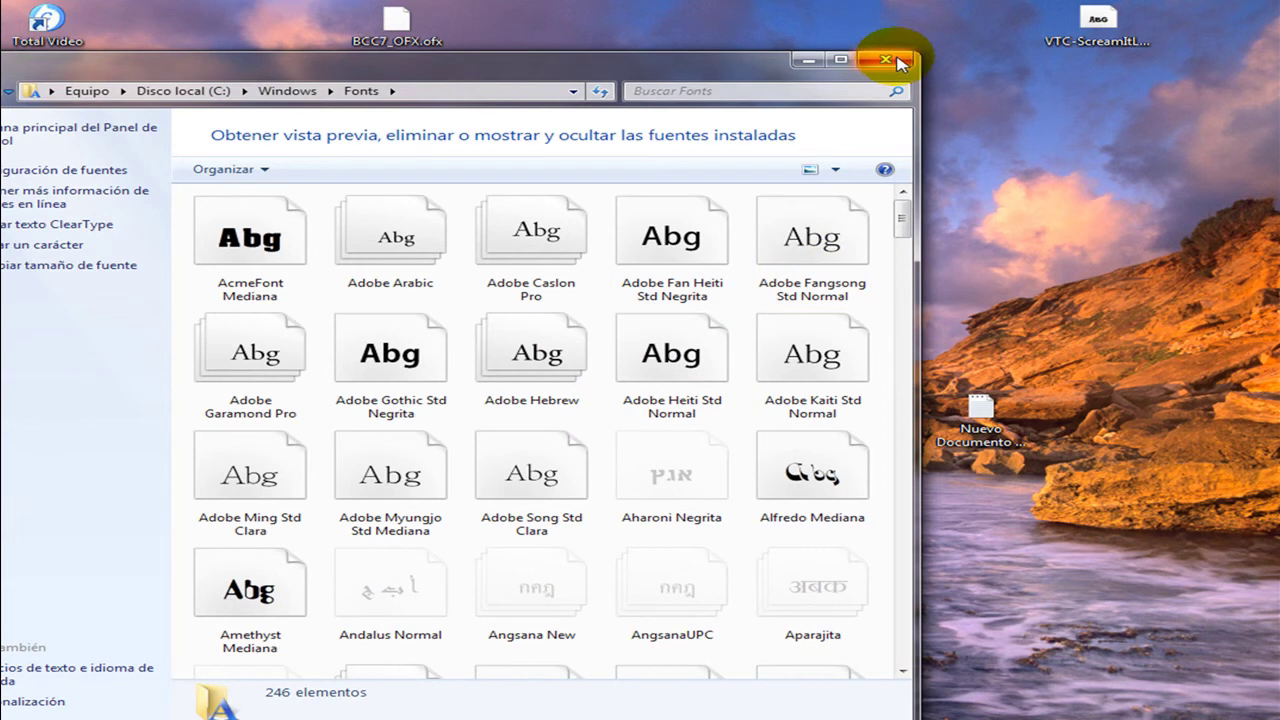
left_click(890, 62)
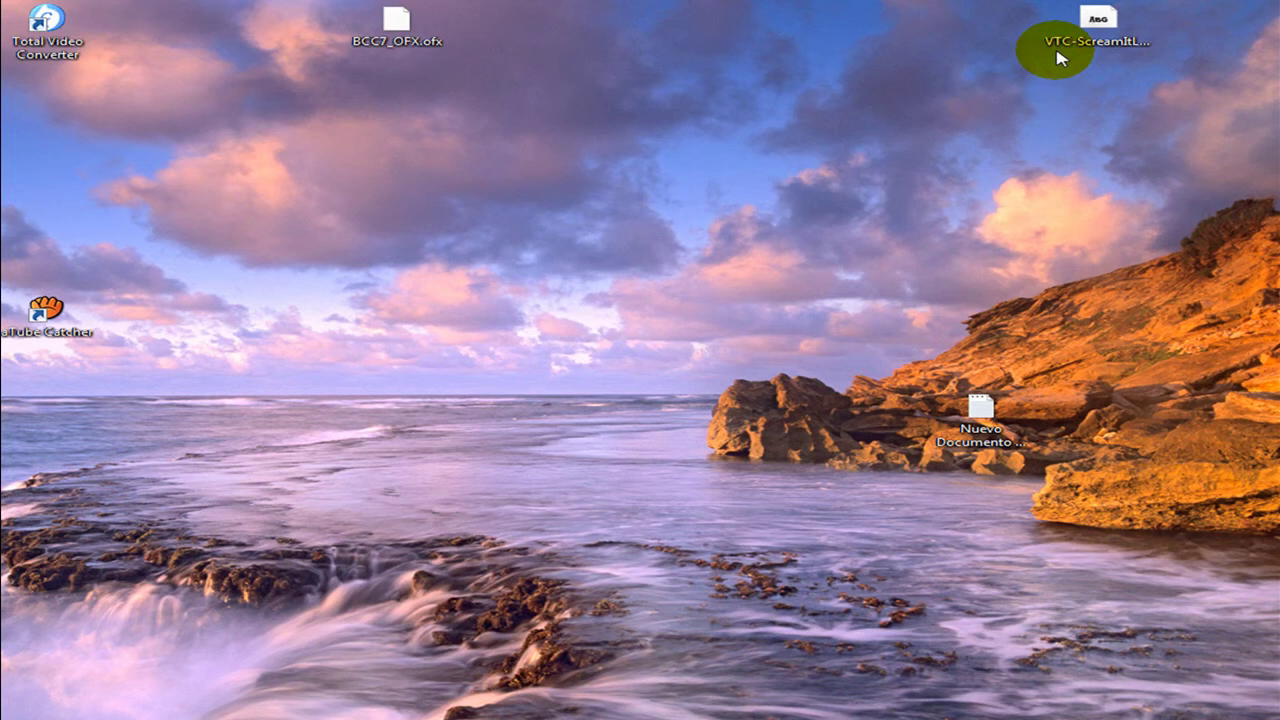
Switch to Xara3D6, open the text for editing and delete the whole "X3D Version 6" sample text.
left_click(1057, 52)
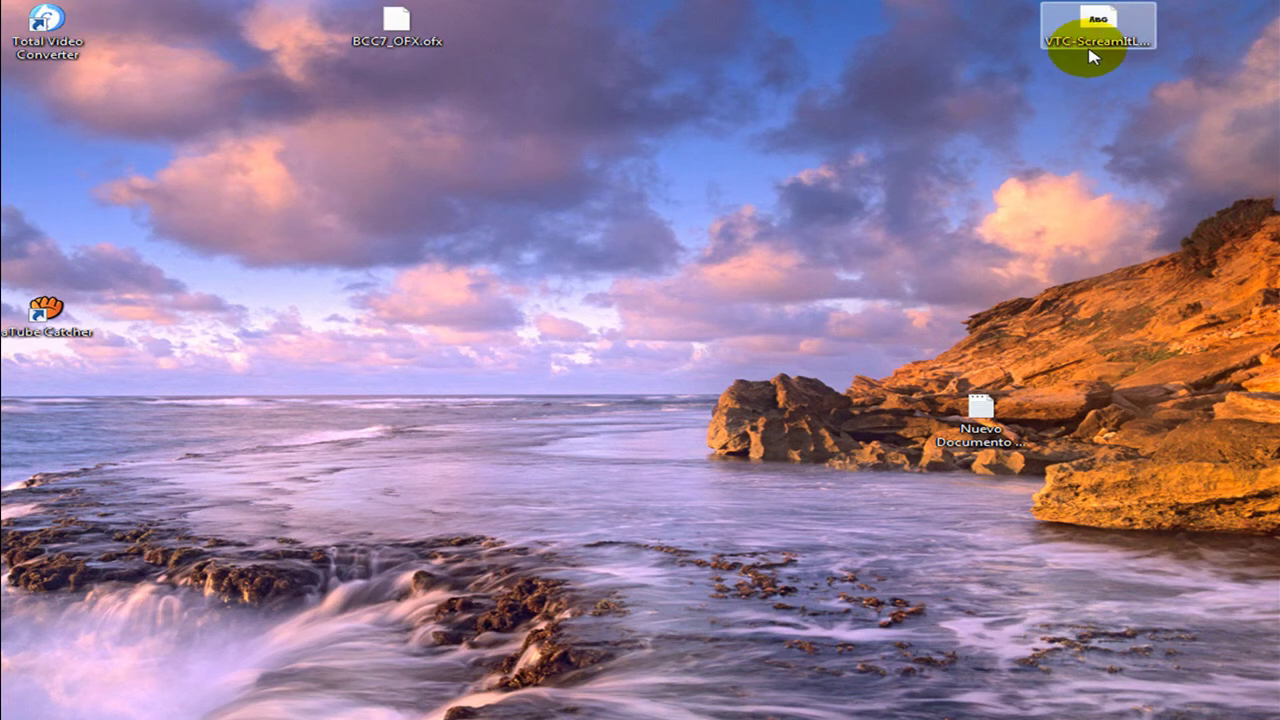
left_click(597, 537)
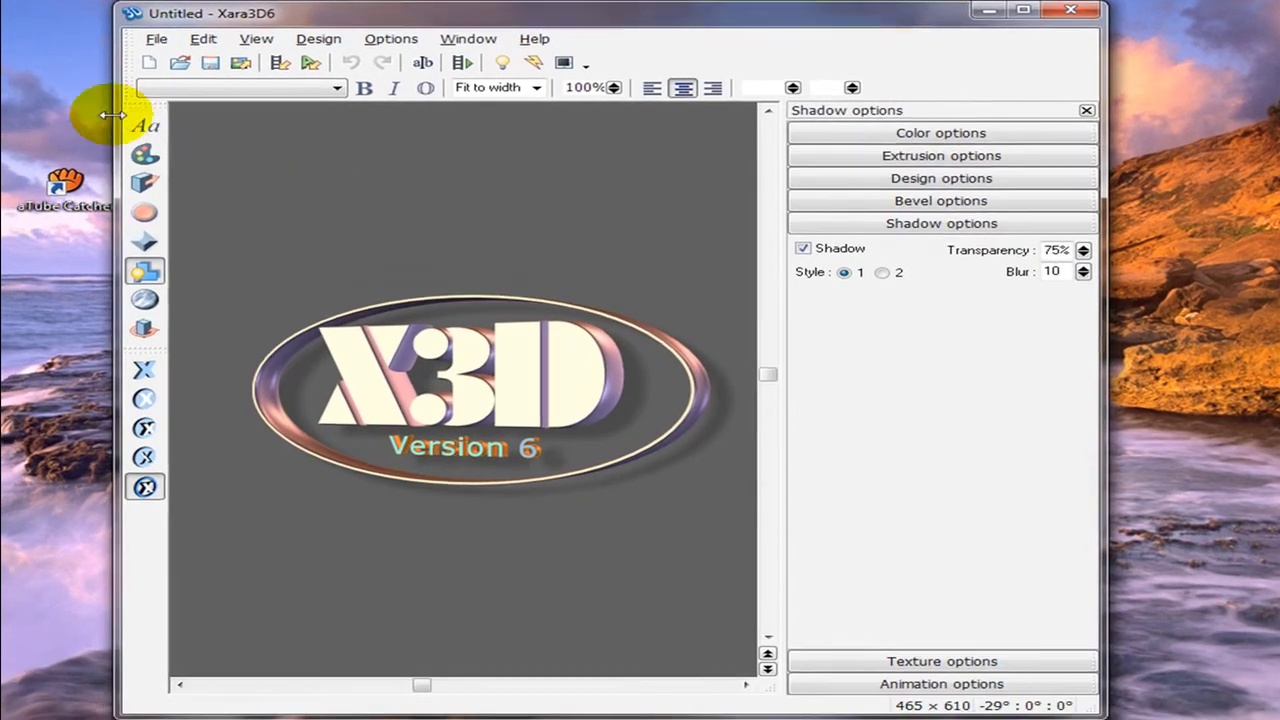
left_click(142, 124)
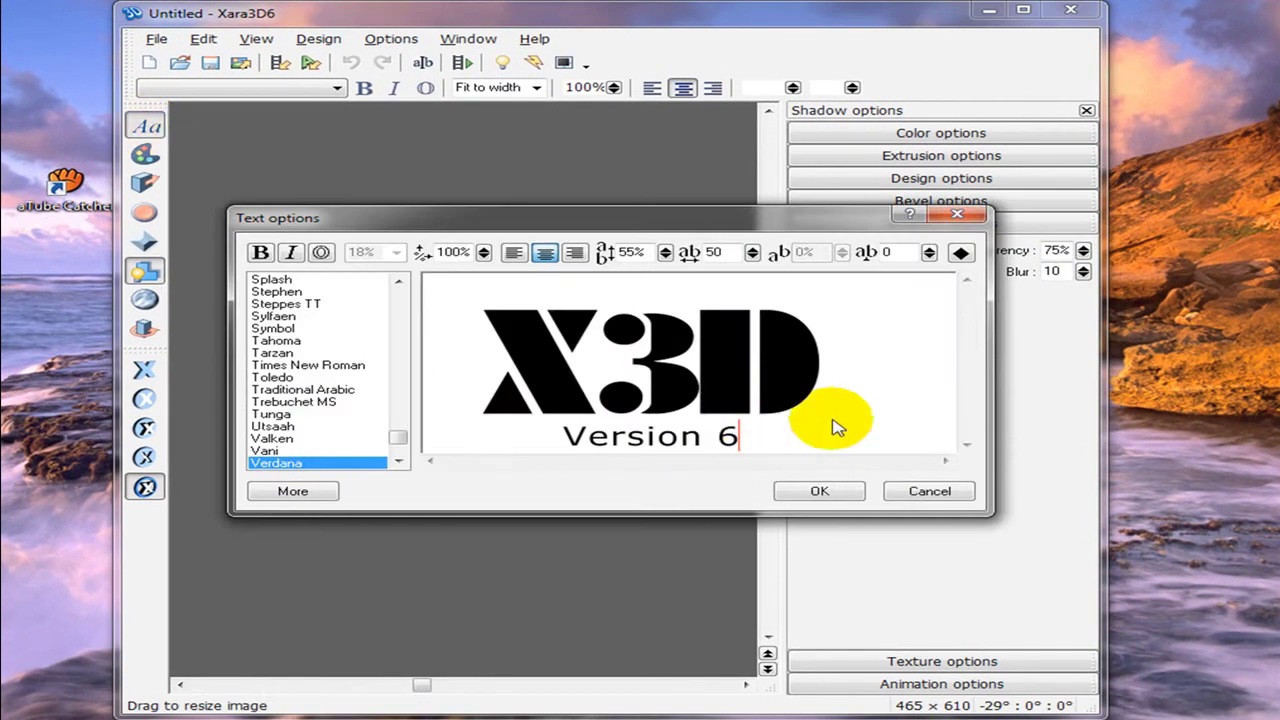
left_click_drag(838, 428, 480, 385)
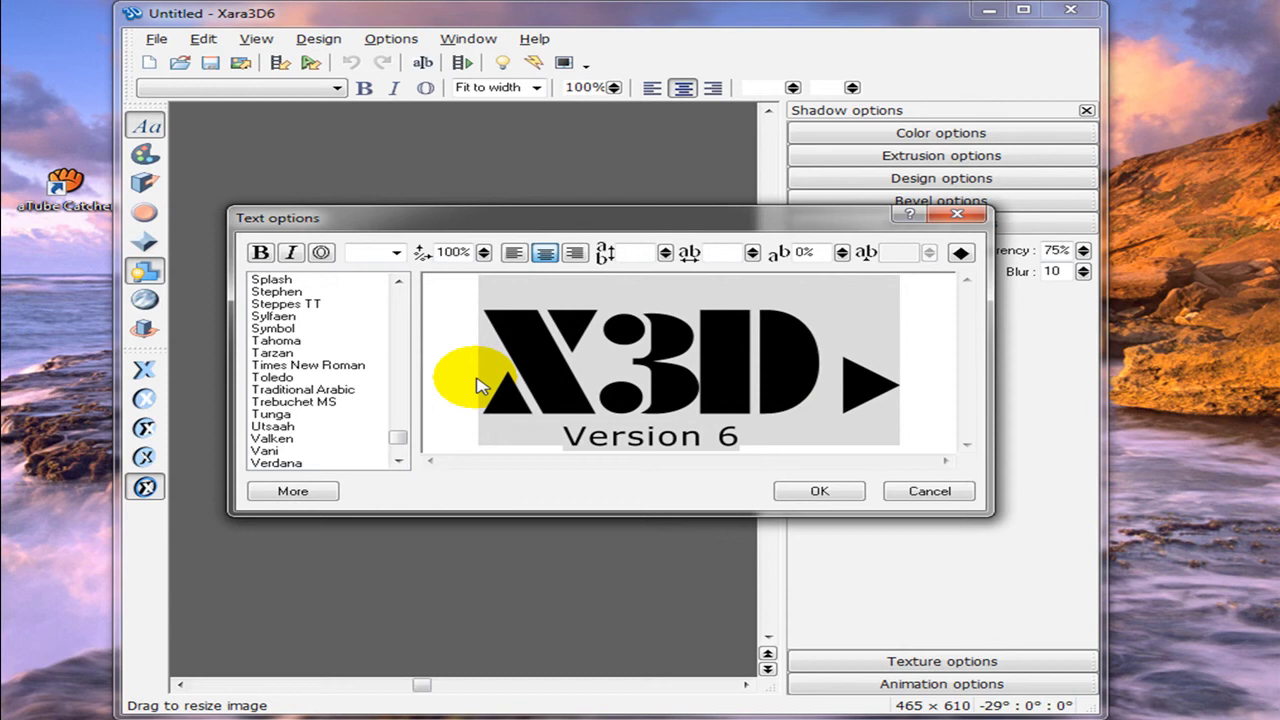
key("Delete")
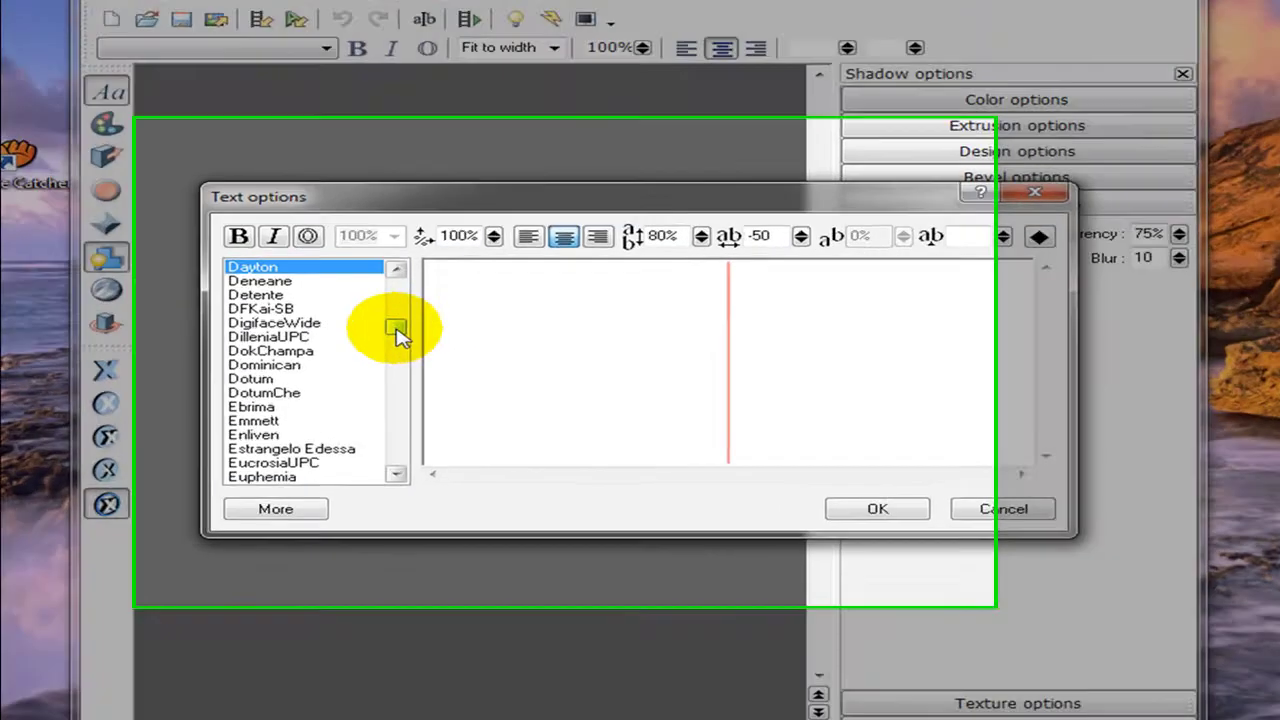
Set the text font to VTC-ScreamItLoudTwo, enter the character that holds the shield glyph, and apply the text.
left_click_drag(396, 332, 397, 506)
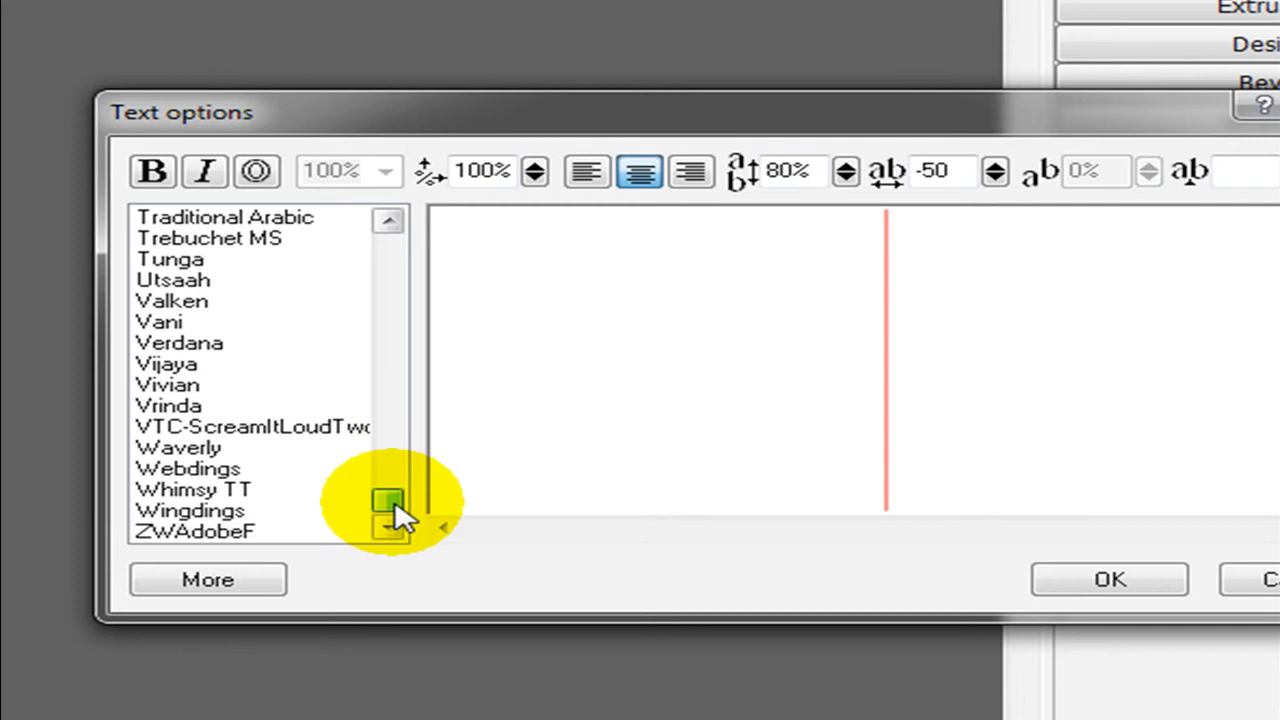
left_click(250, 428)
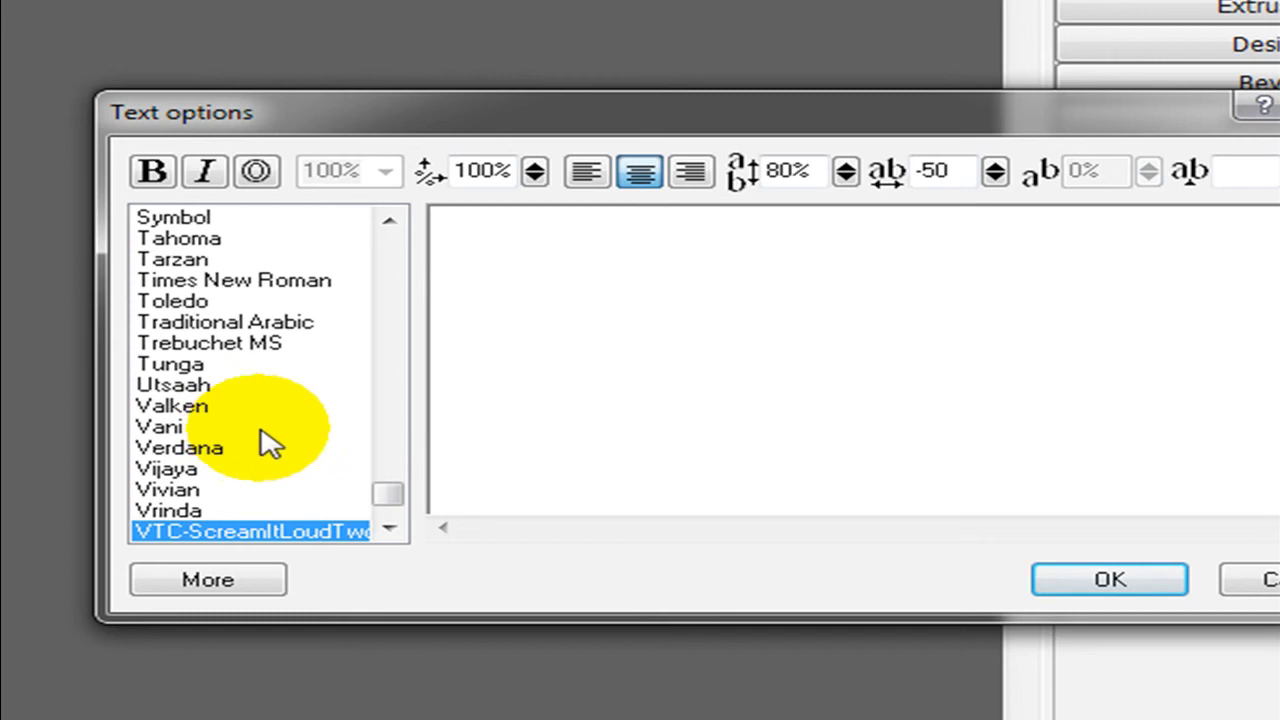
left_click(690, 400)
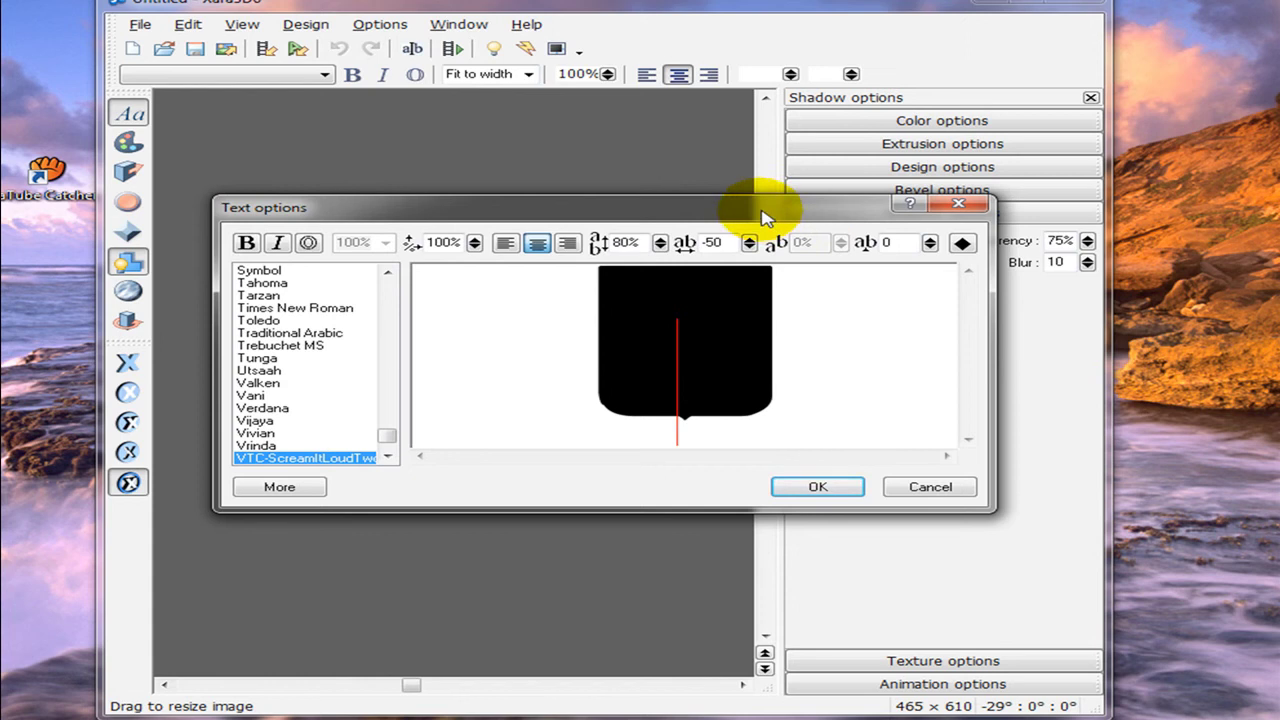
left_click(820, 487)
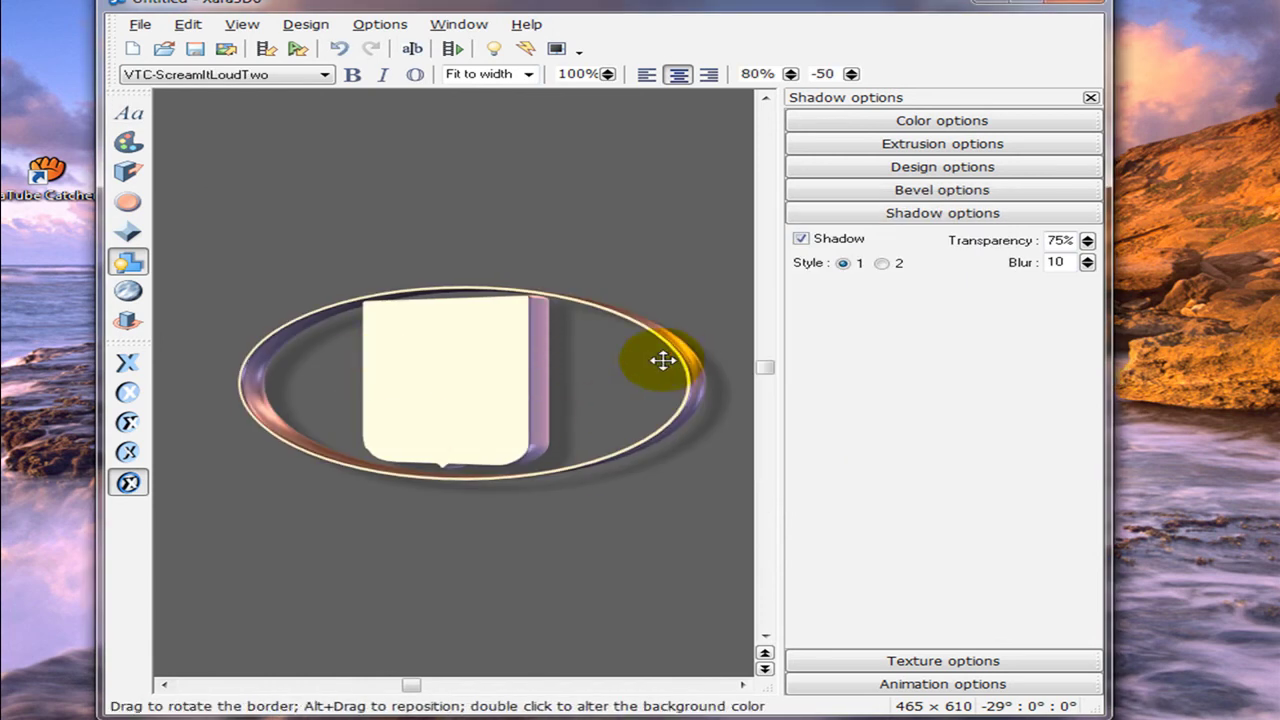
Try the available design types on the shield, including board and border, and settle on plain text.
left_click(122, 368)
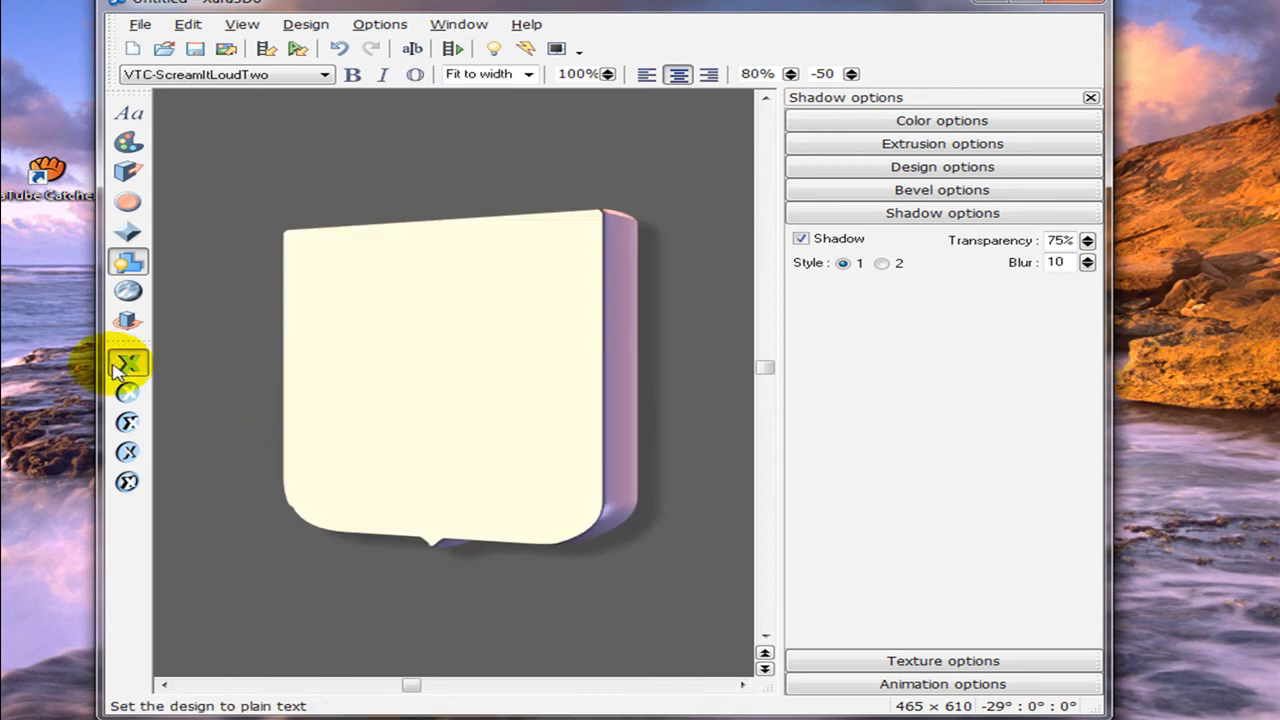
left_click(128, 393)
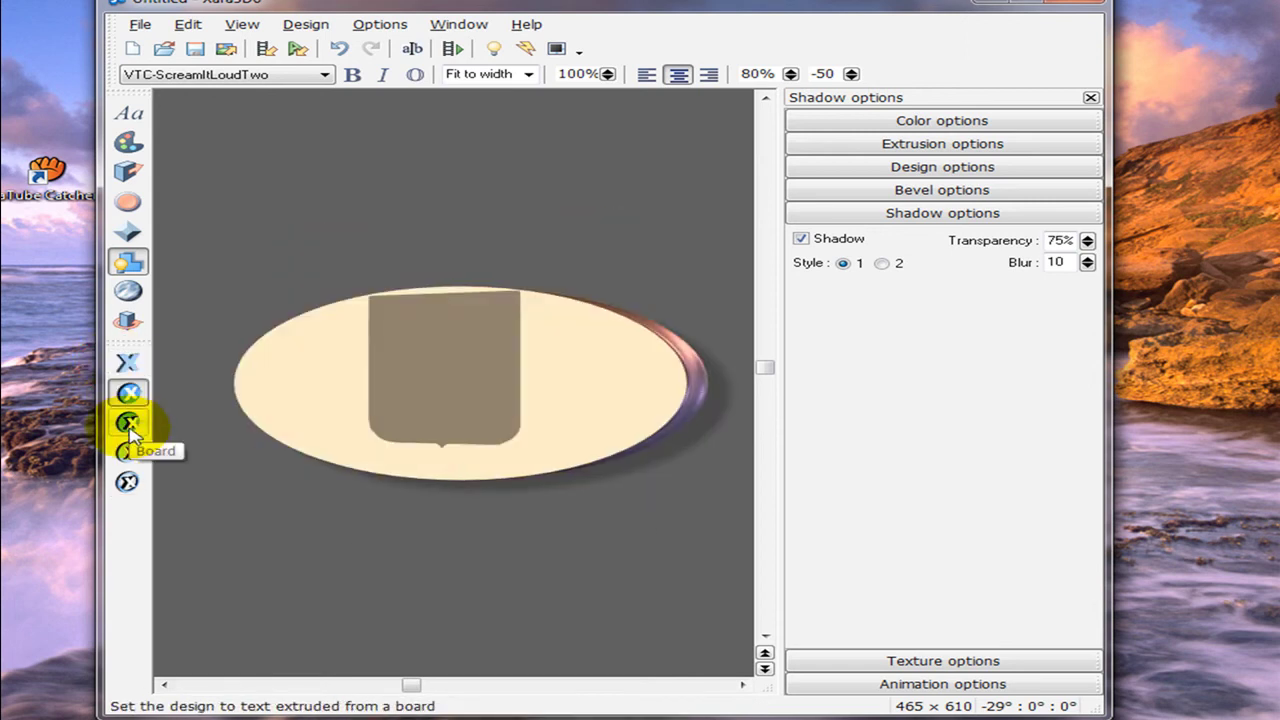
left_click(127, 423)
left_click(127, 455)
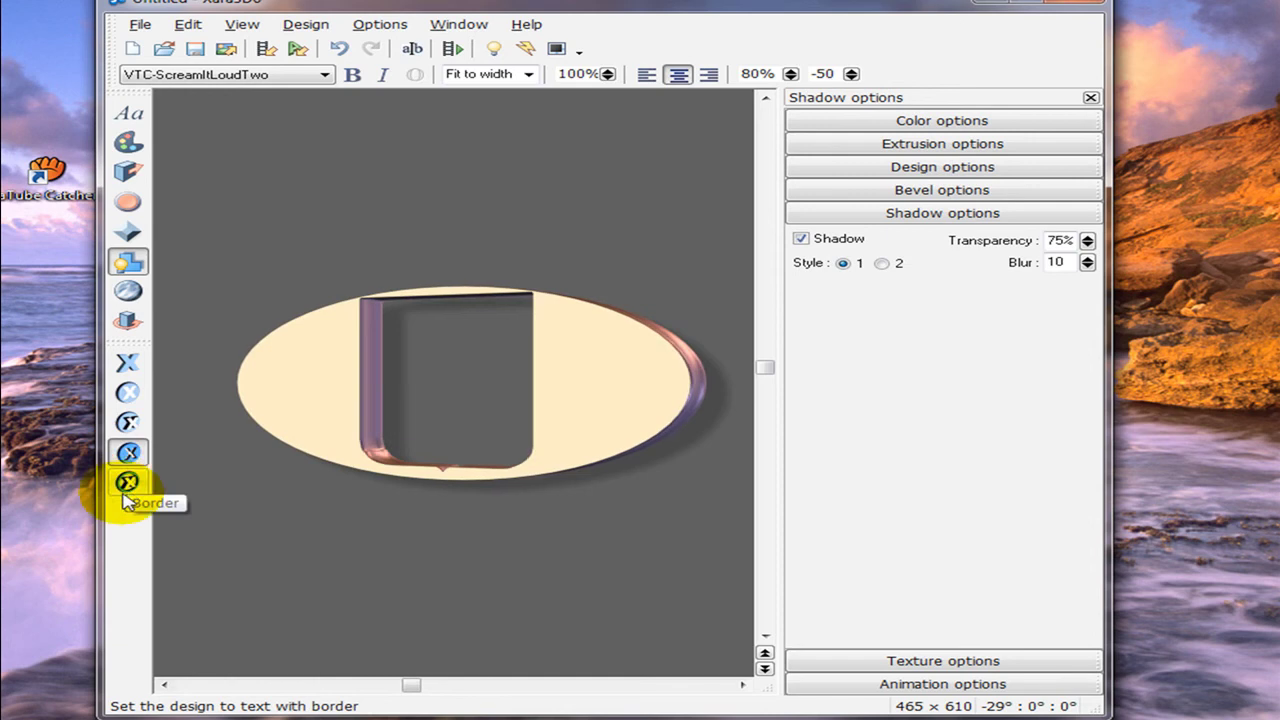
left_click(127, 483)
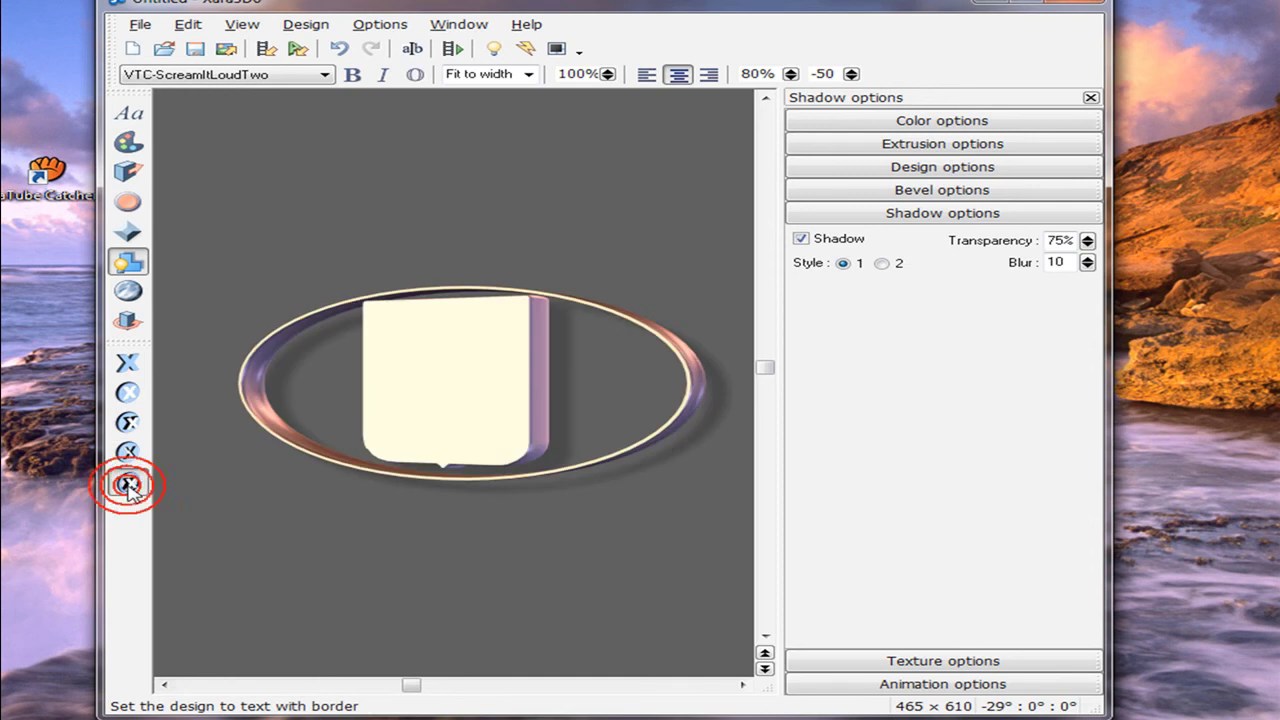
left_click(128, 363)
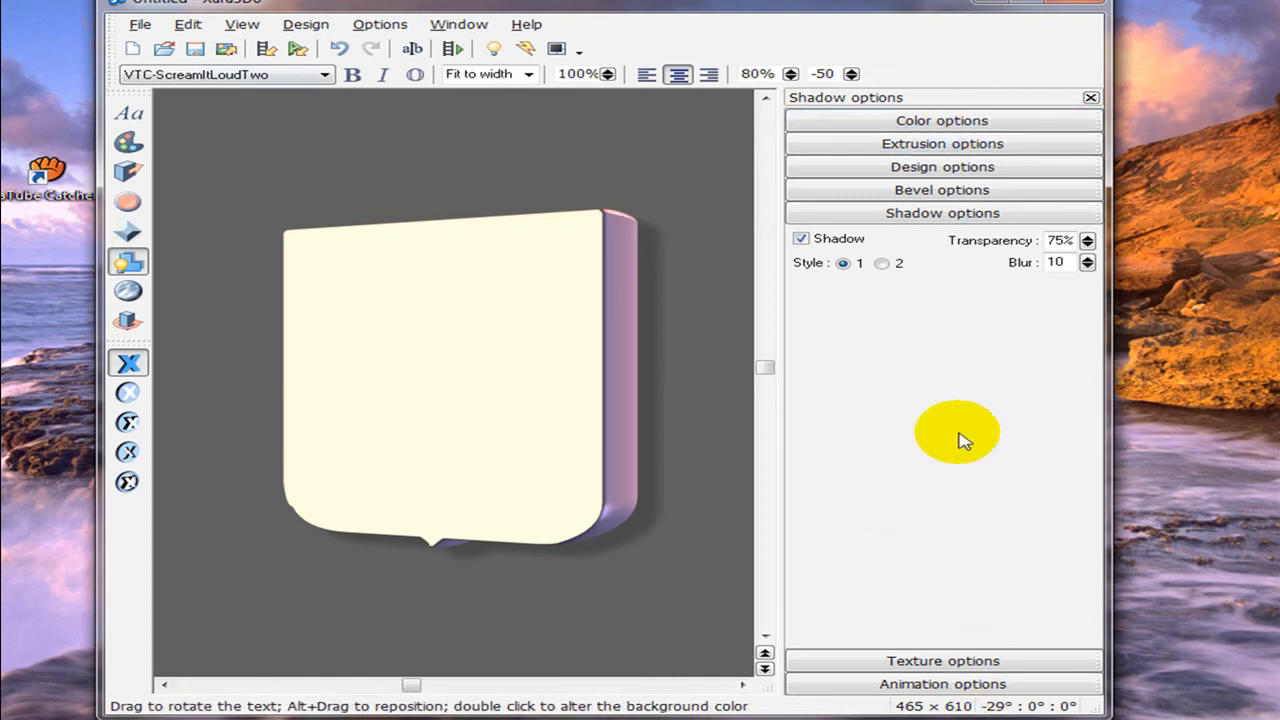
Enable a texture for the text and load logo.png from the captura (H:) drive.
left_click(945, 661)
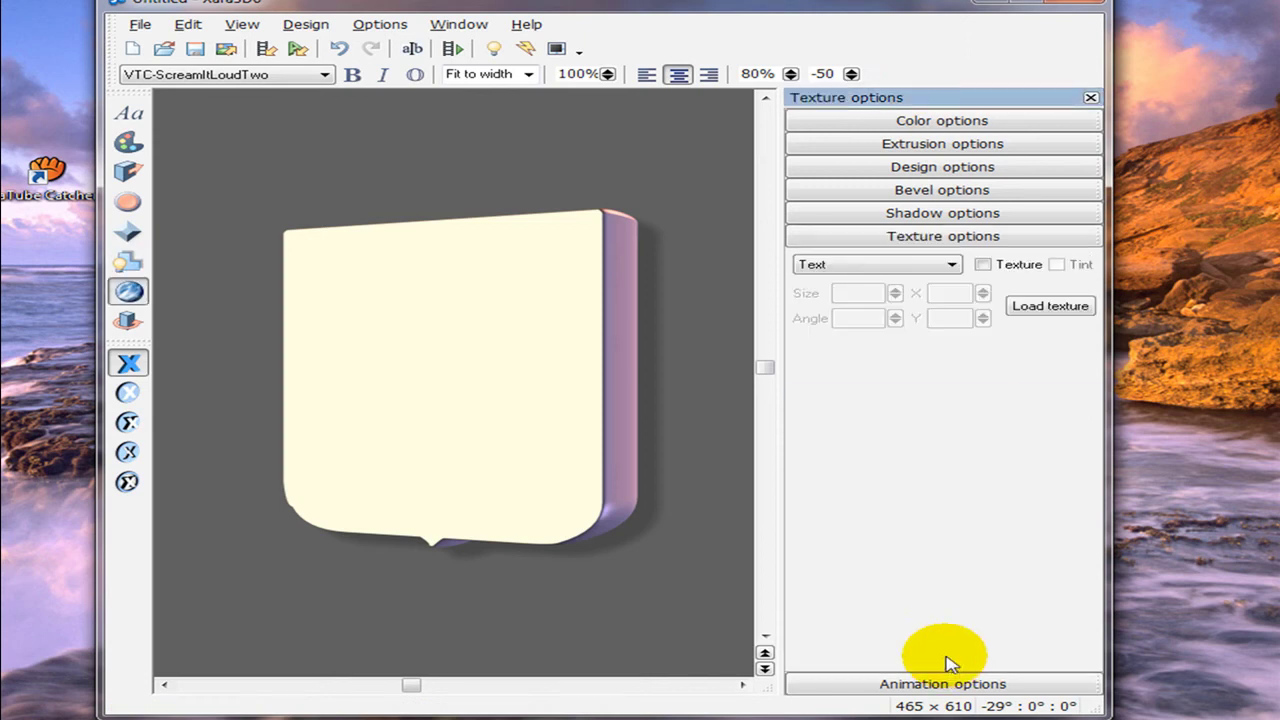
left_click(983, 265)
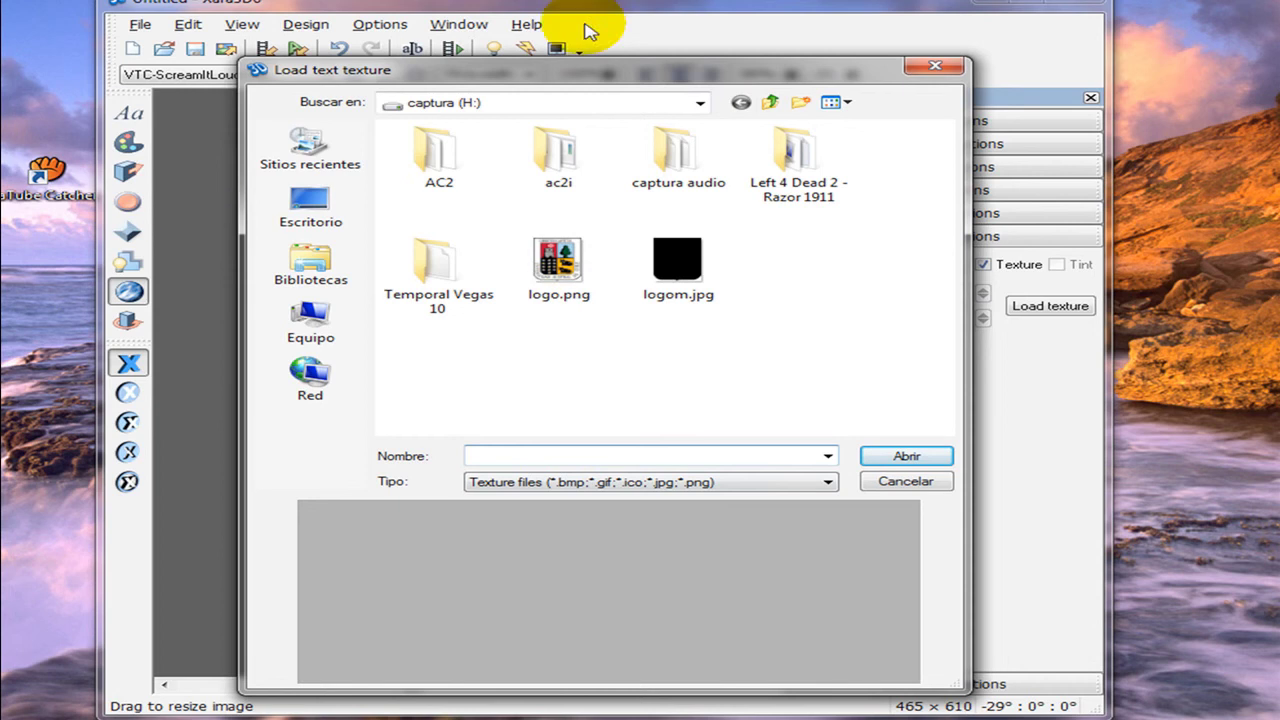
left_click_drag(604, 62, 648, 198)
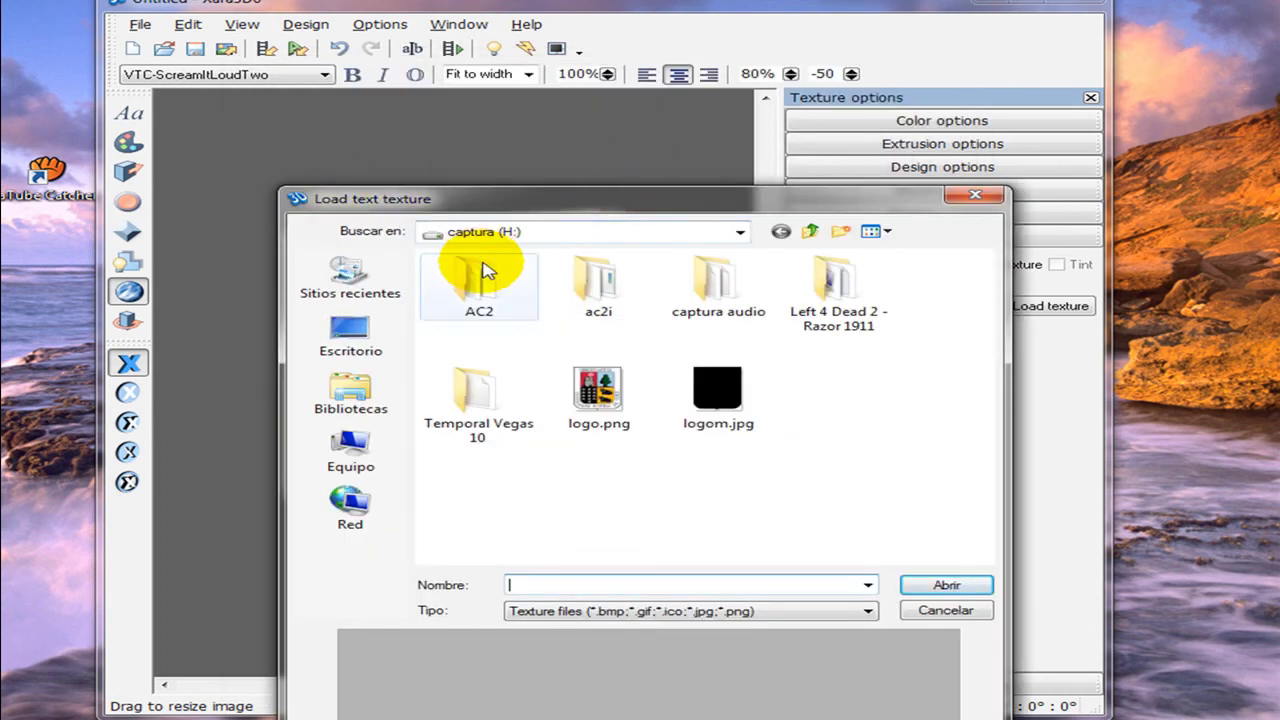
left_click_drag(648, 199, 700, 138)
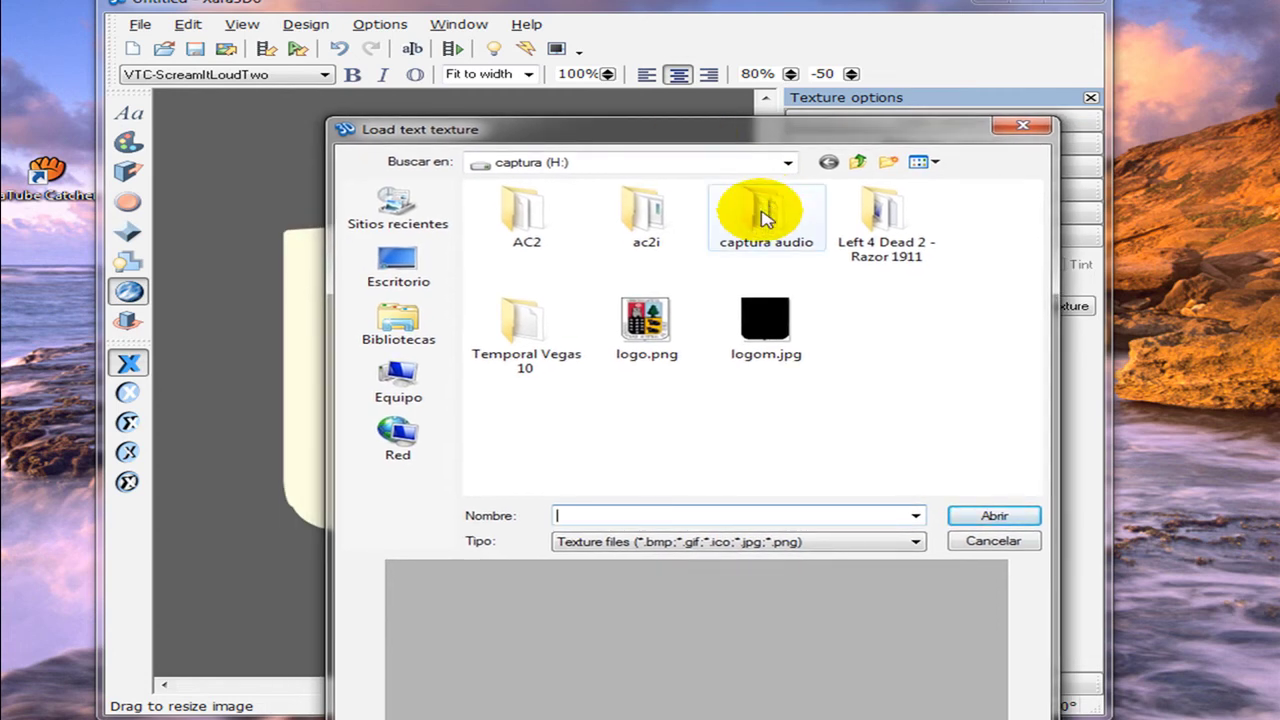
left_click(643, 333)
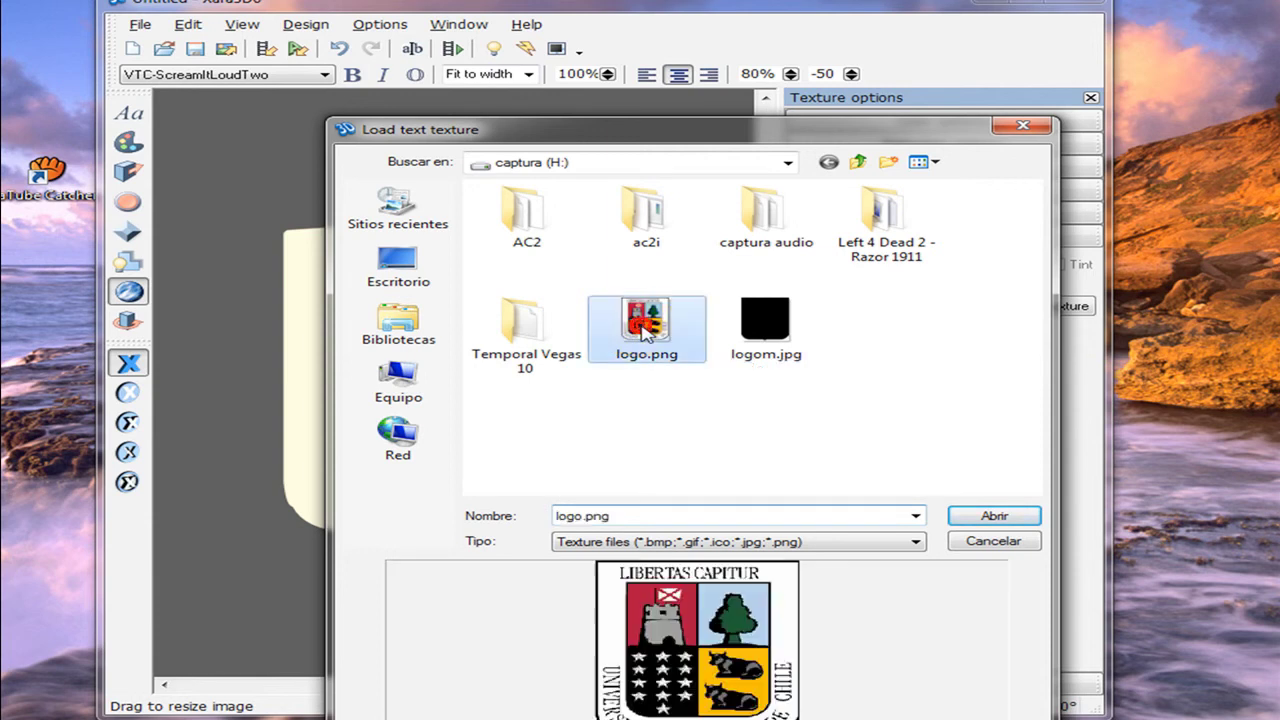
left_click(987, 517)
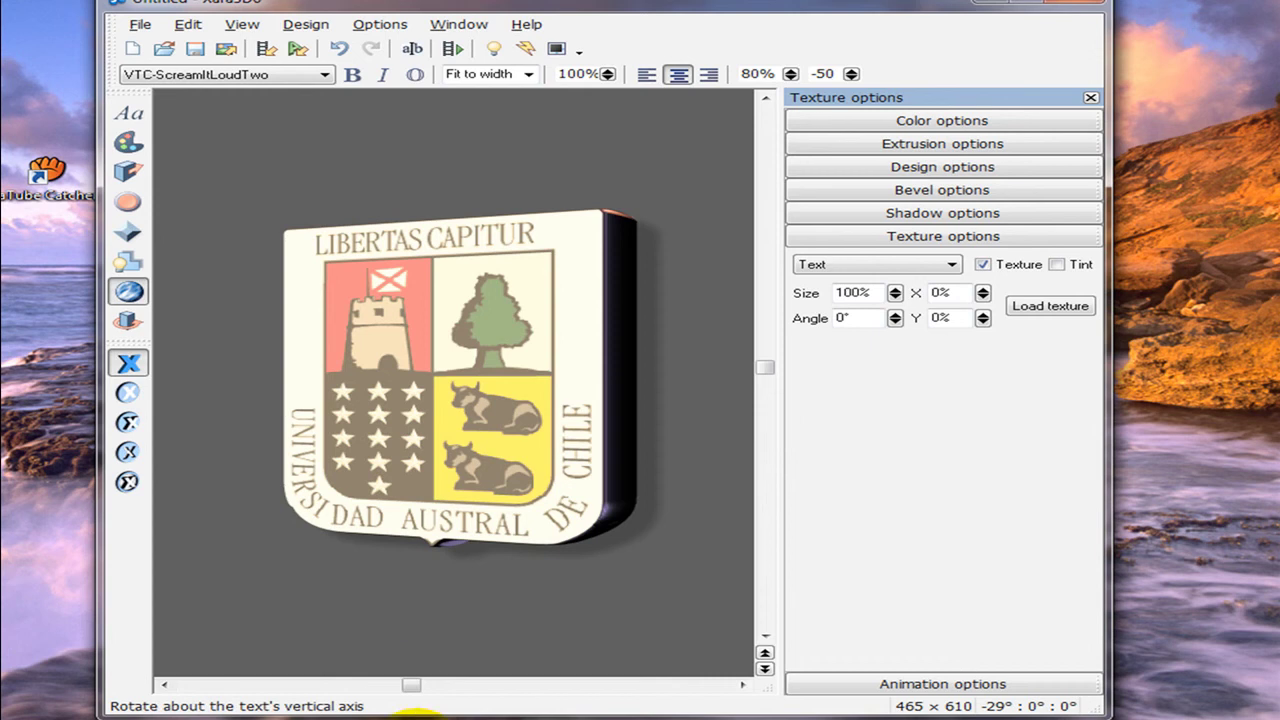
Turn the shield almost face-on to about -2° and redirect the white light from the side onto its front face.
mouse_move(409, 686)
left_mouse_down()
mouse_move(471, 686)
mouse_move(189, 685)
mouse_move(715, 686)
mouse_move(409, 686)
mouse_move(451, 692)
left_mouse_up()
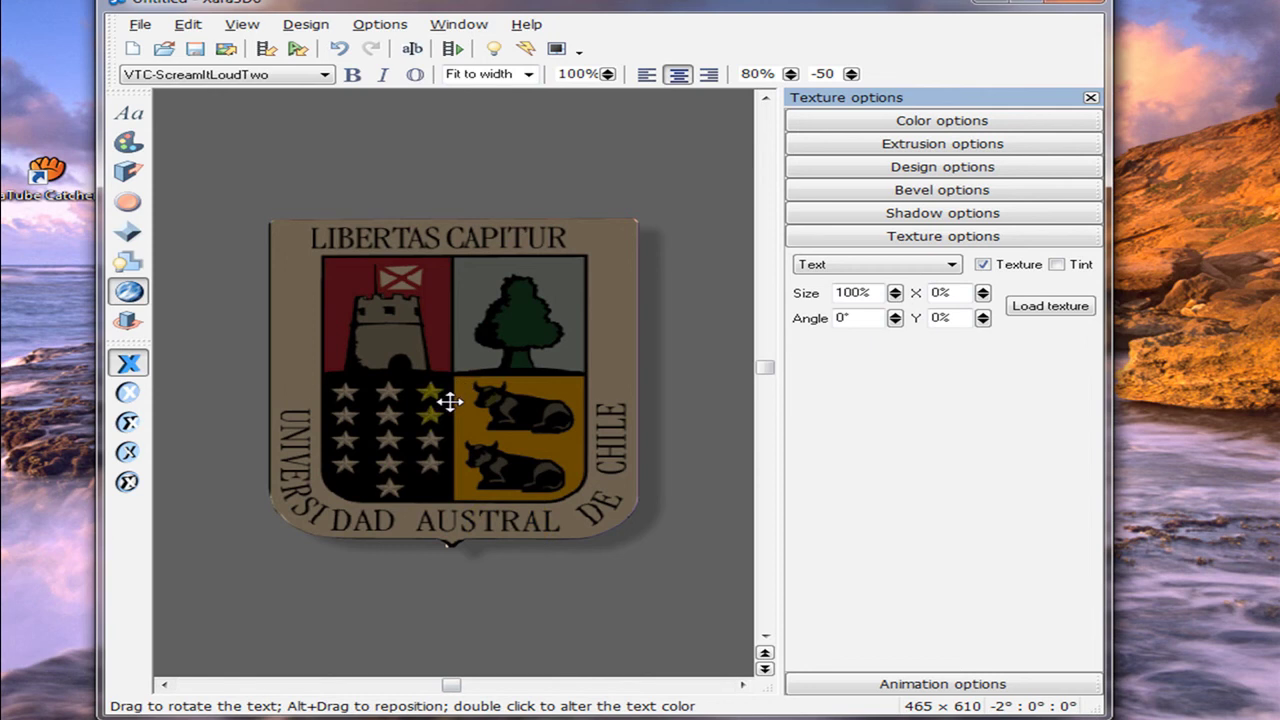
left_click(494, 52)
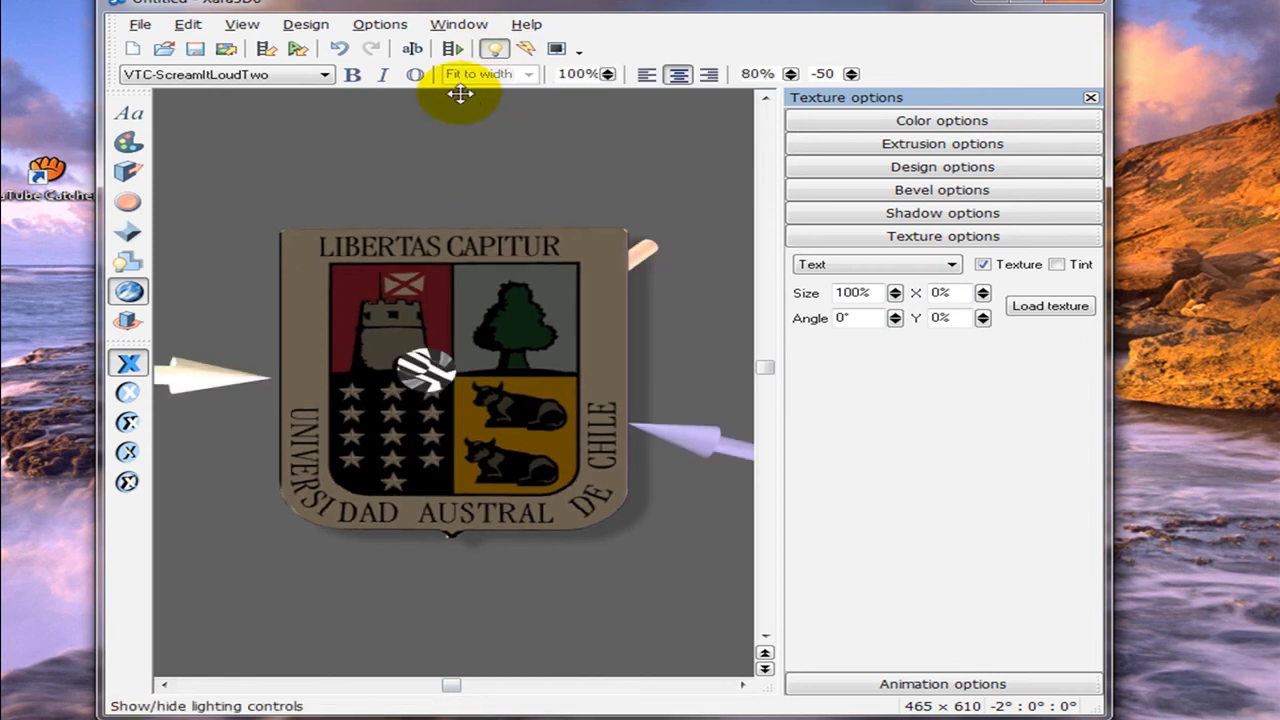
left_click_drag(187, 381, 340, 345)
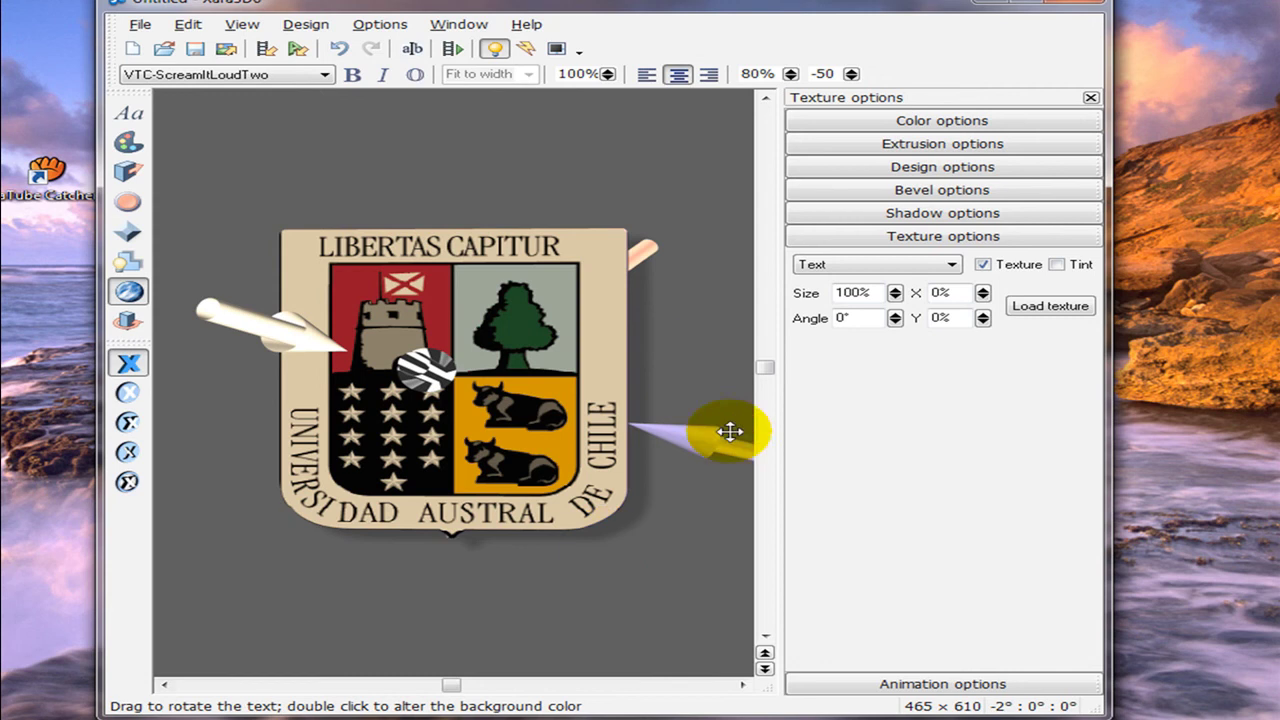
Rotate the shield to about -47° around its vertical axis and turn off its shadow.
left_click_drag(450, 687, 386, 686)
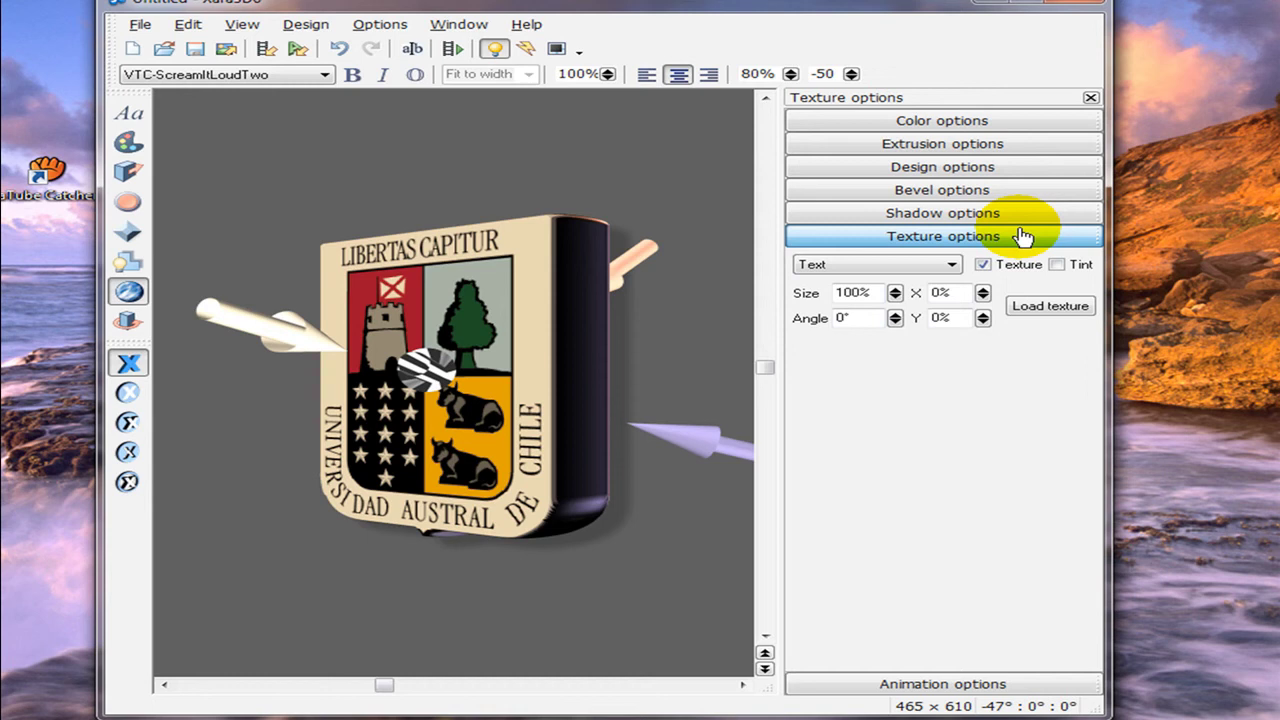
left_click(960, 214)
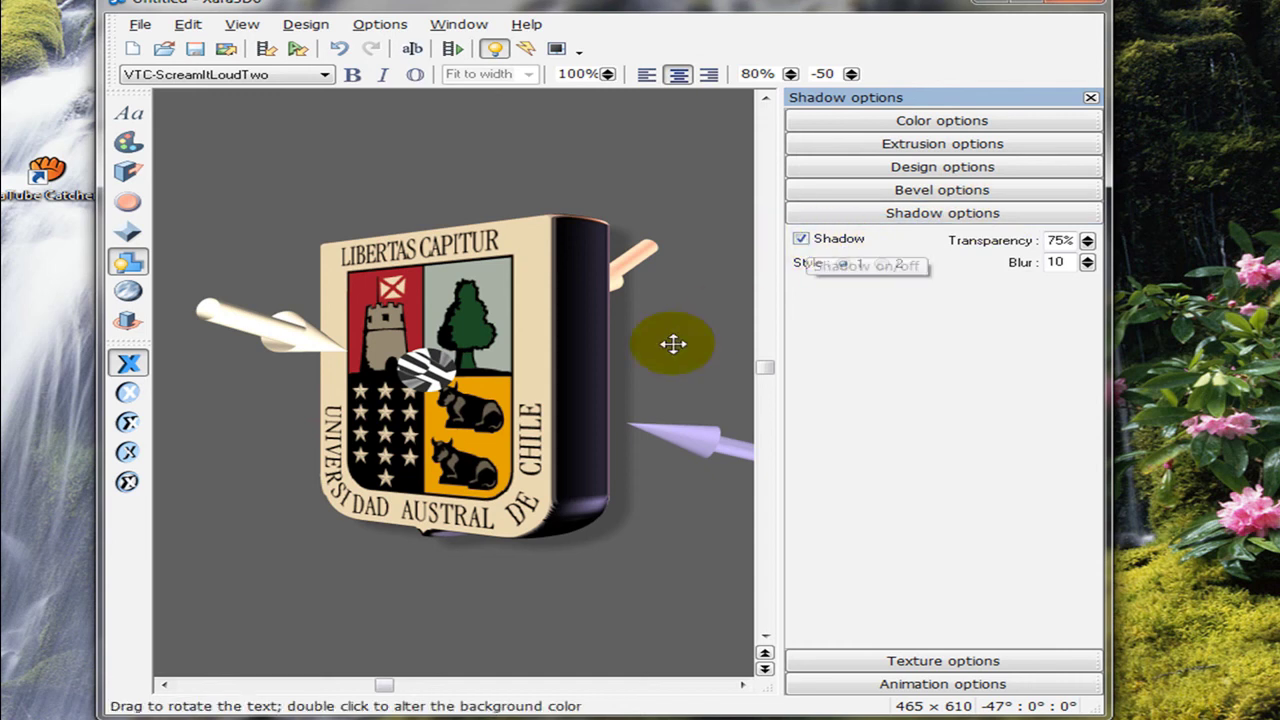
left_click(801, 240)
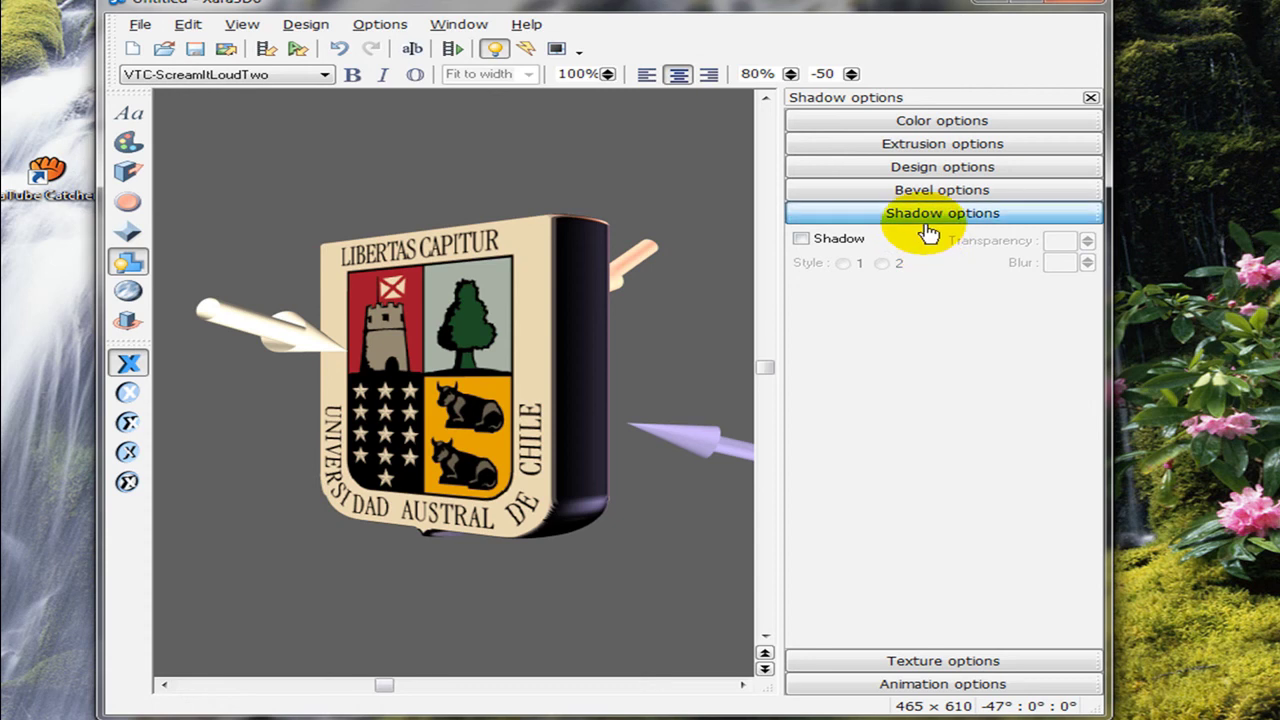
Try the Fancy incut 1, Round incut, Rounded, Fancy incut 2, None and 30° Bevel shapes on the shield.
left_click(956, 190)
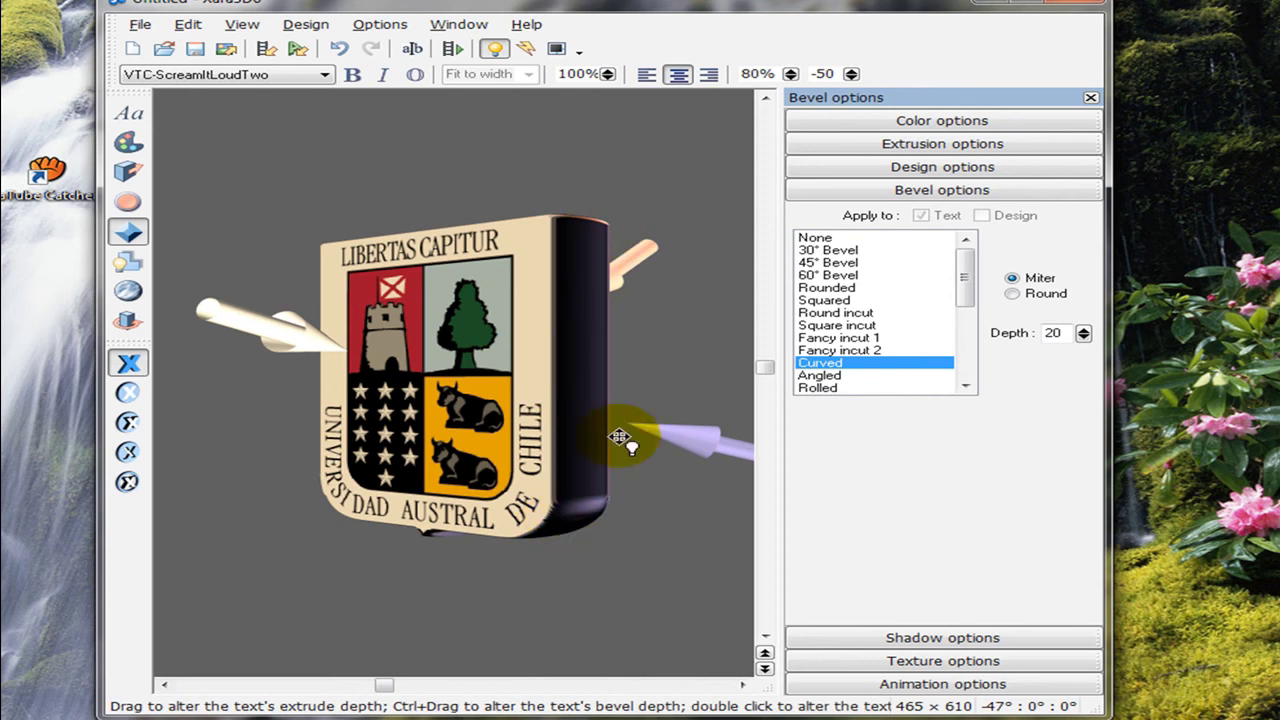
left_click(814, 338)
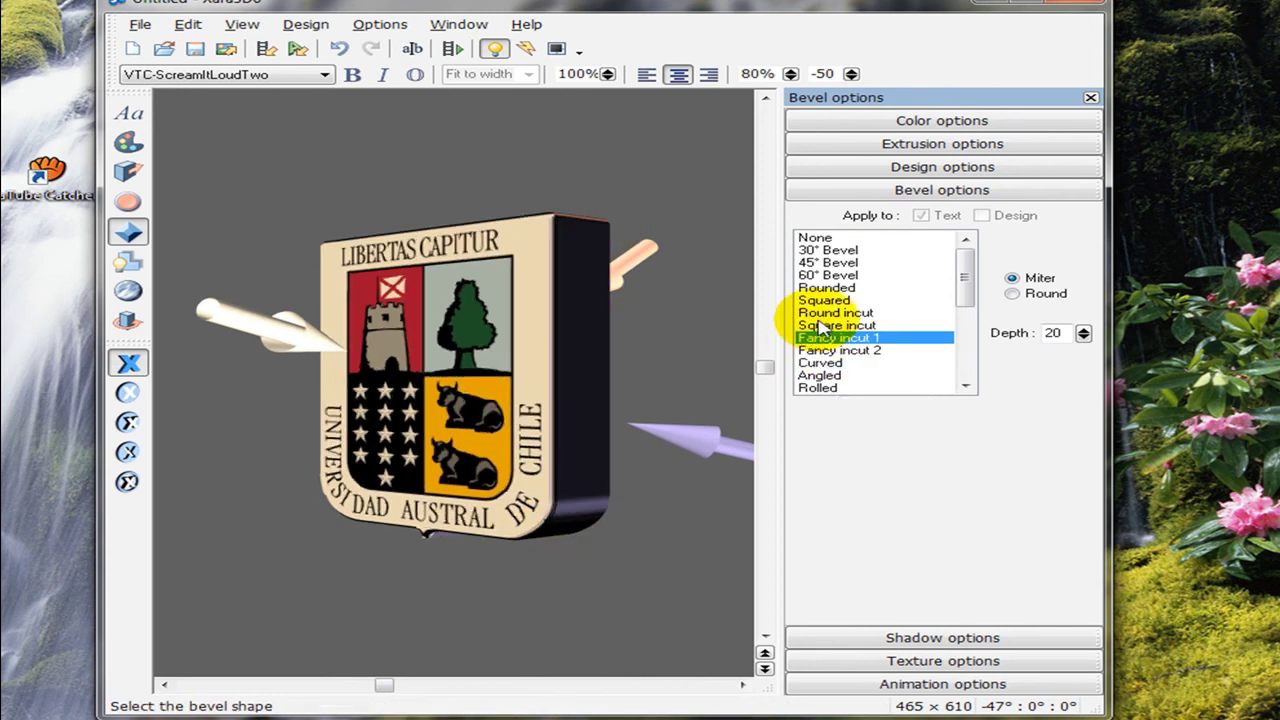
left_click(824, 313)
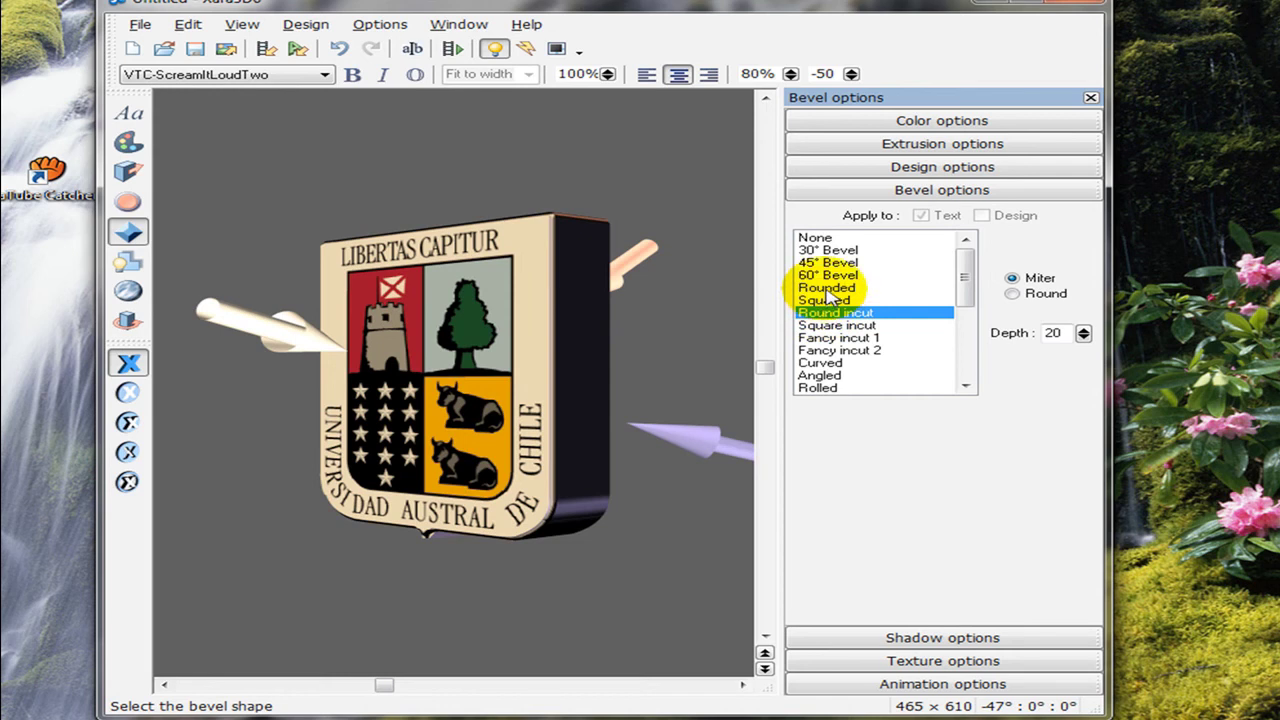
left_click(826, 288)
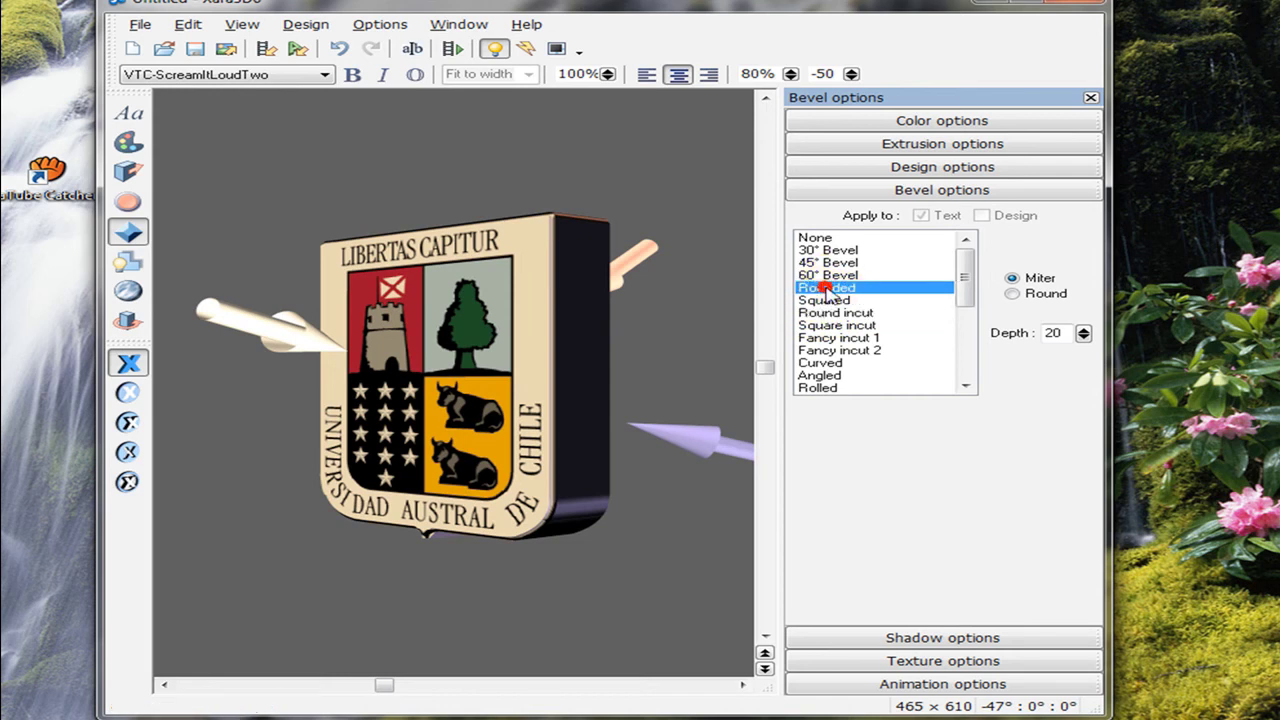
left_click(836, 351)
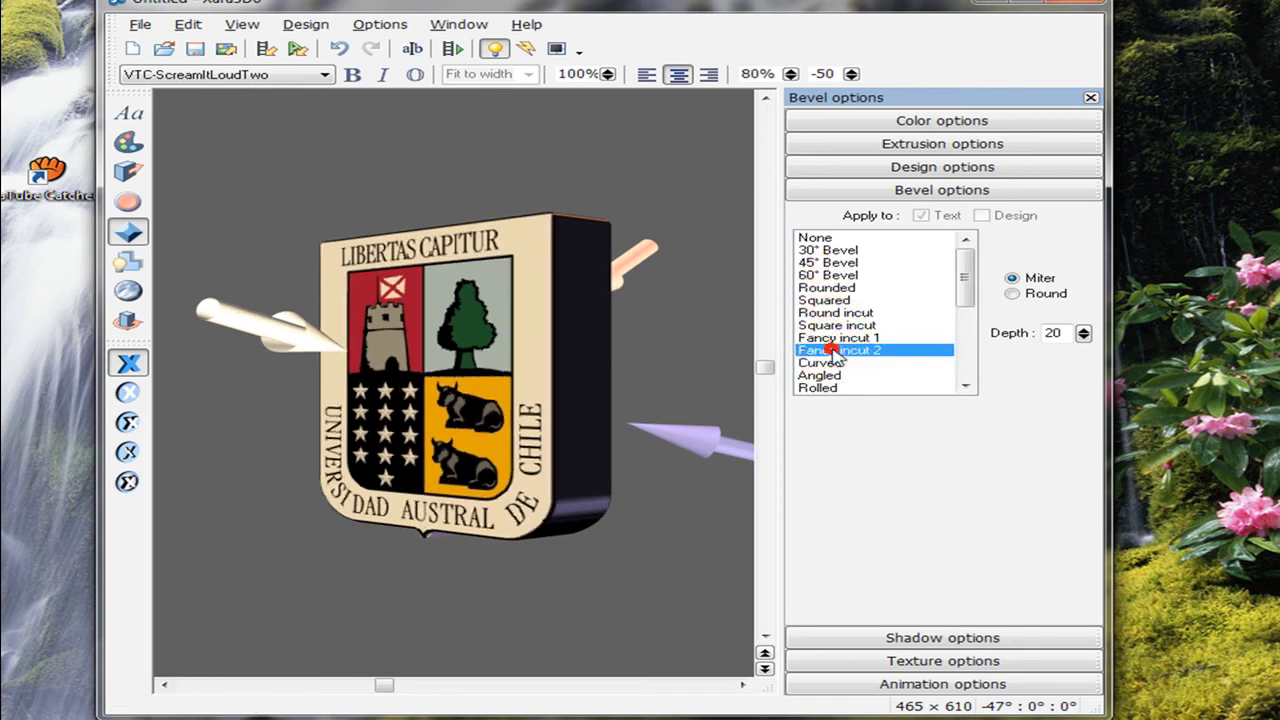
left_click(815, 240)
left_click(828, 251)
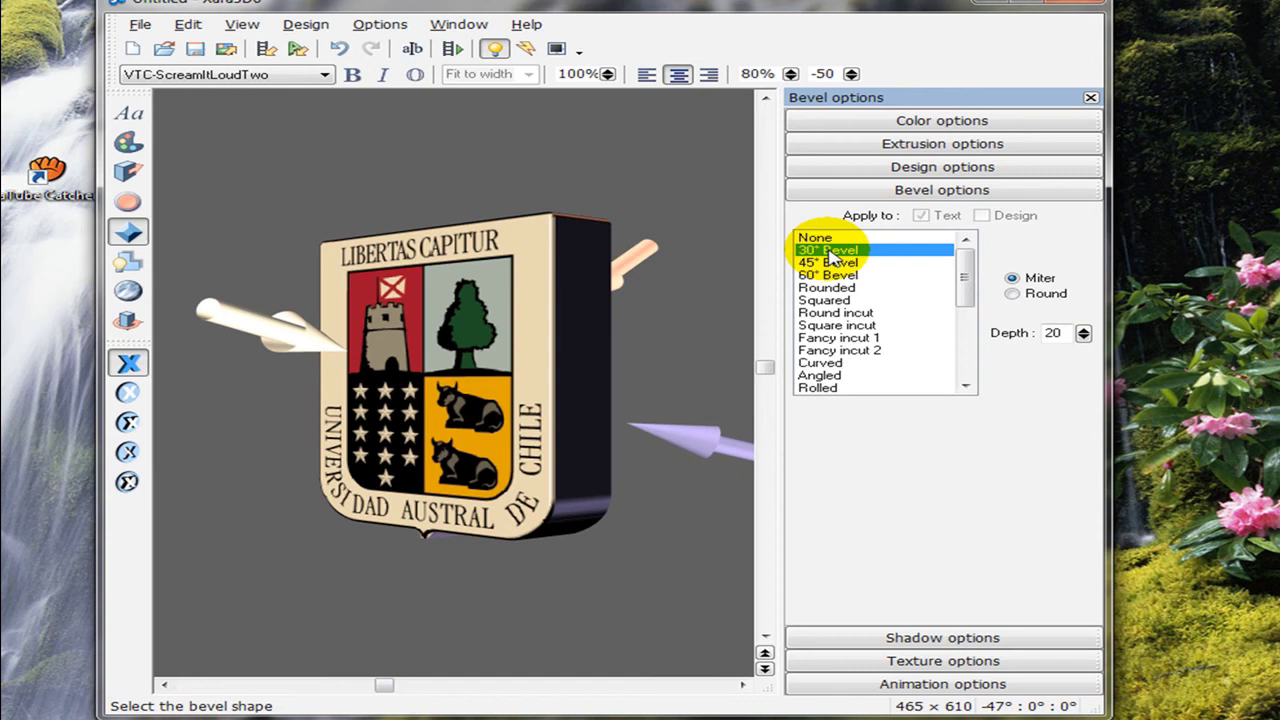
Apply the Round incut bevel to the shield with a depth of 200, and rotate it to about -24°.
left_click(840, 313)
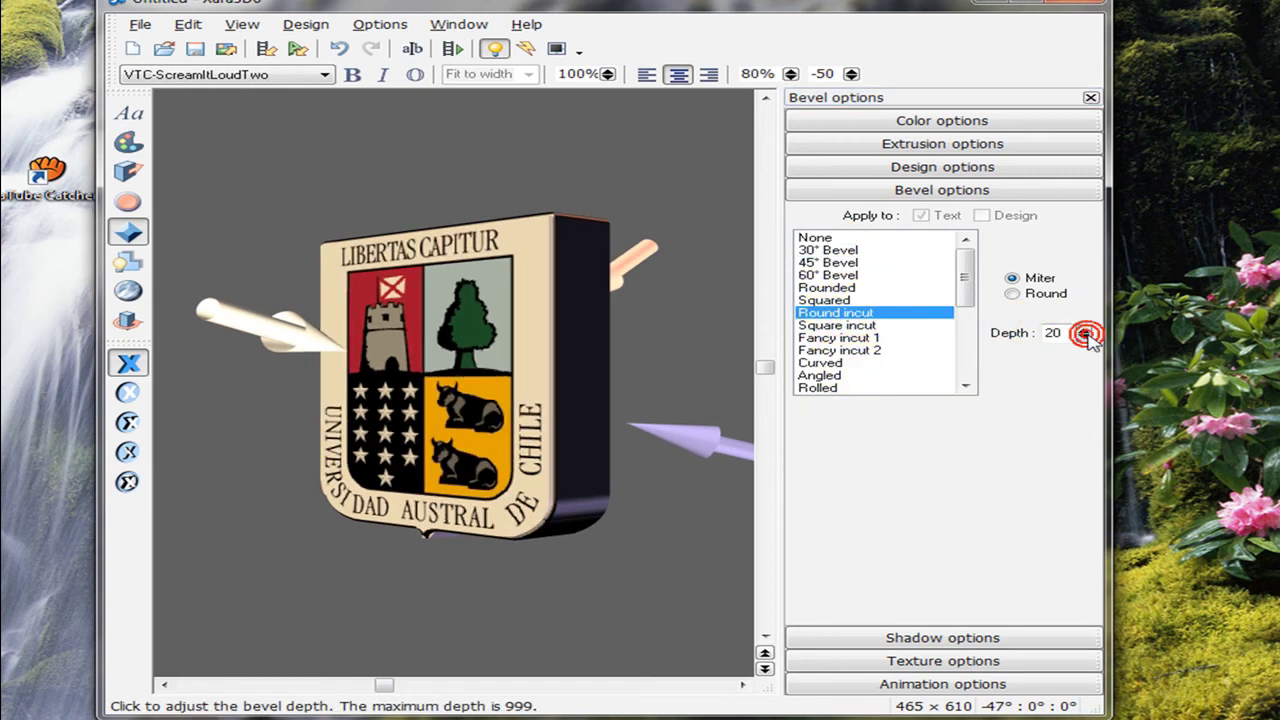
left_click_drag(1084, 333, 1085, 240)
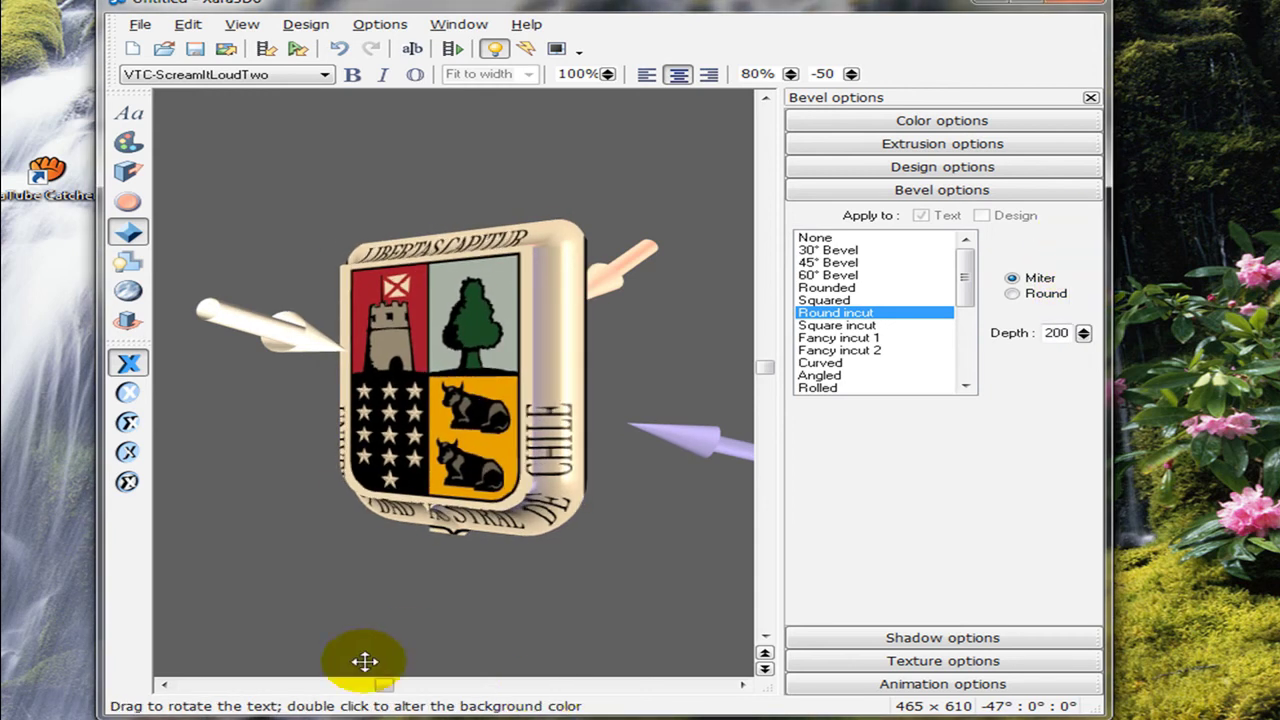
left_click_drag(376, 686, 420, 686)
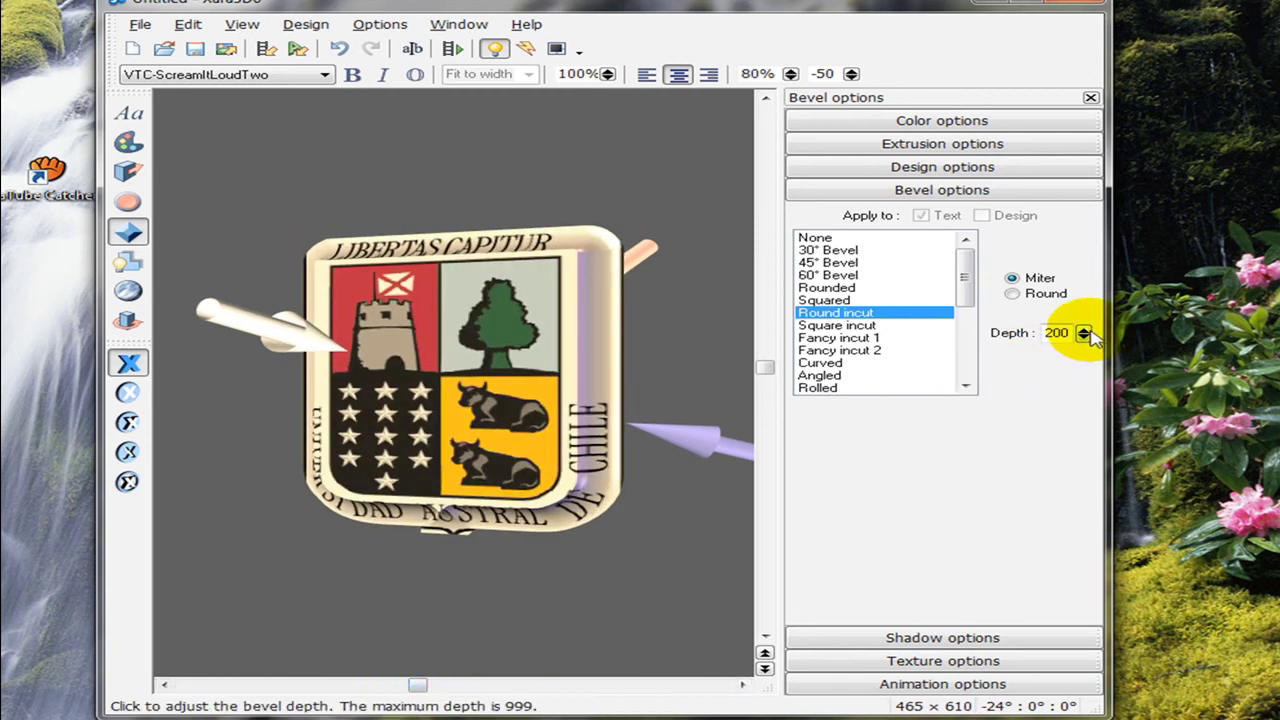
Reduce the shield's bevel depth to 1 and rotate it to about -57° around its vertical axis.
left_click_drag(1083, 332, 1088, 456)
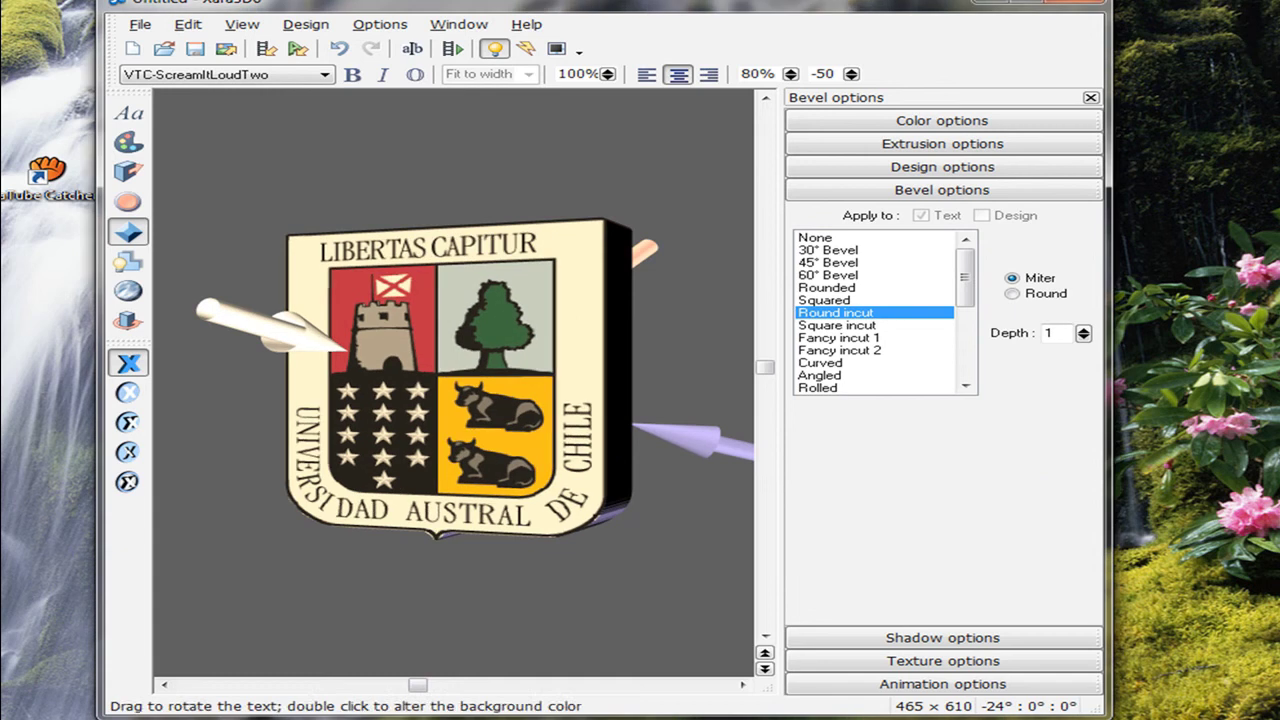
left_click_drag(418, 687, 369, 687)
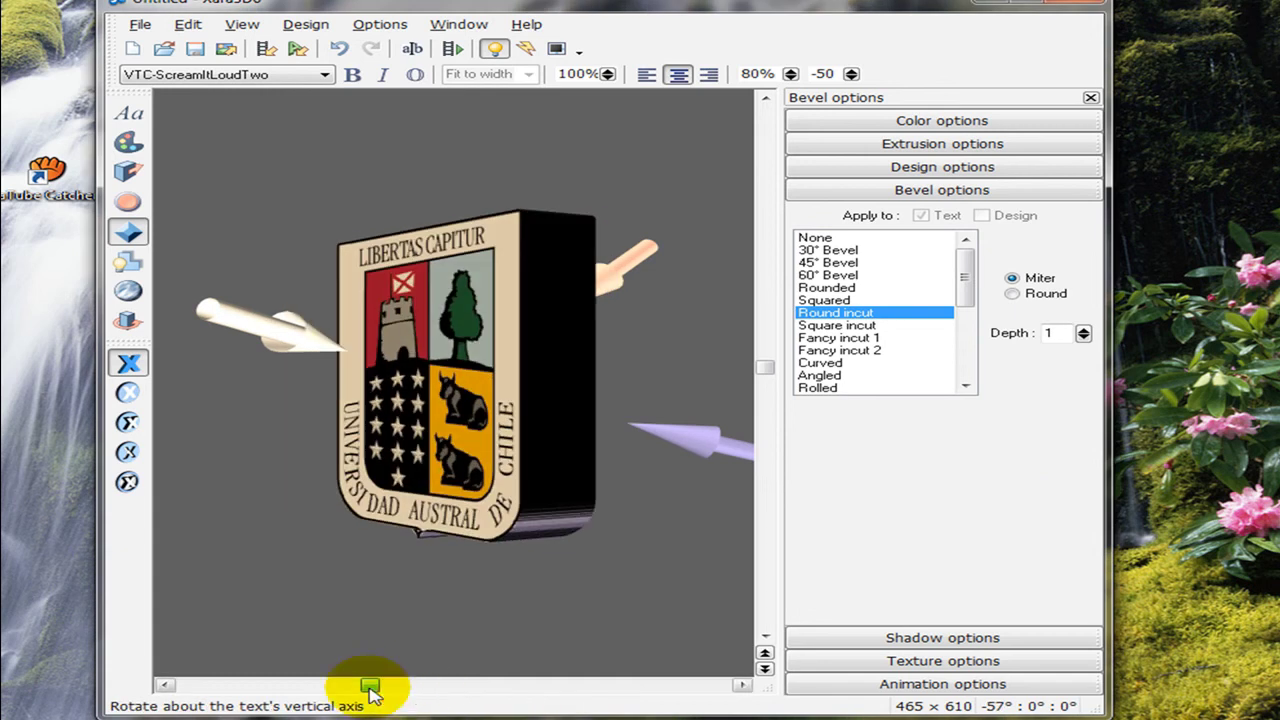
Apply the Fancy incut 1 bevel shape to the shield and adjust its depth.
left_click(838, 338)
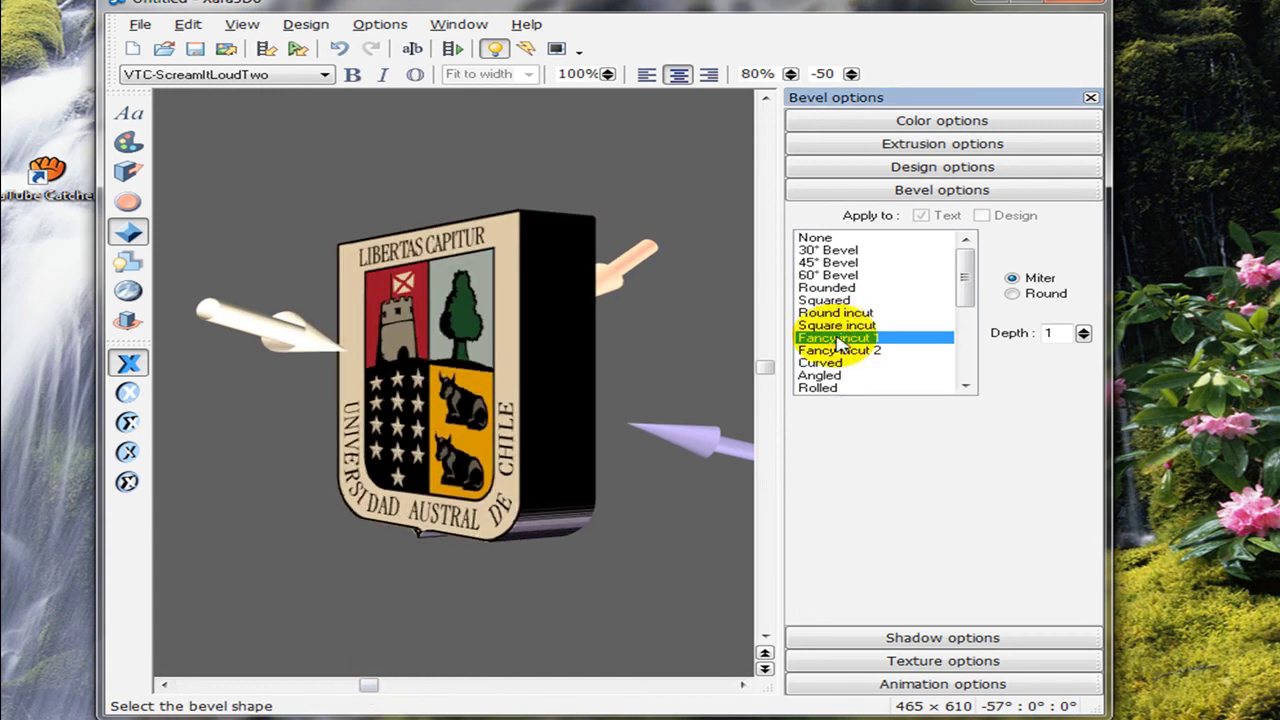
left_click(1083, 333)
left_click_drag(1083, 333, 1083, 303)
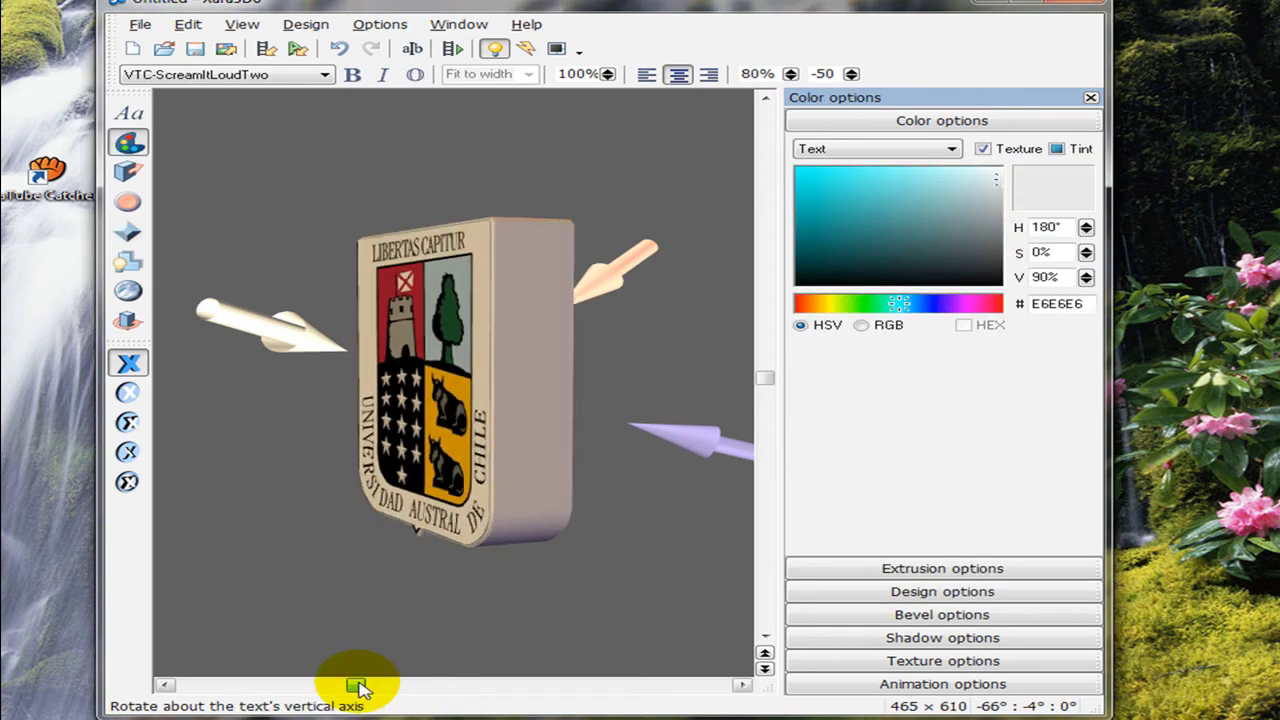
Rotate the shield to about -56° around its vertical axis and recolour its text sides to the pale tint E6F5F5.
left_click_drag(358, 686, 372, 686)
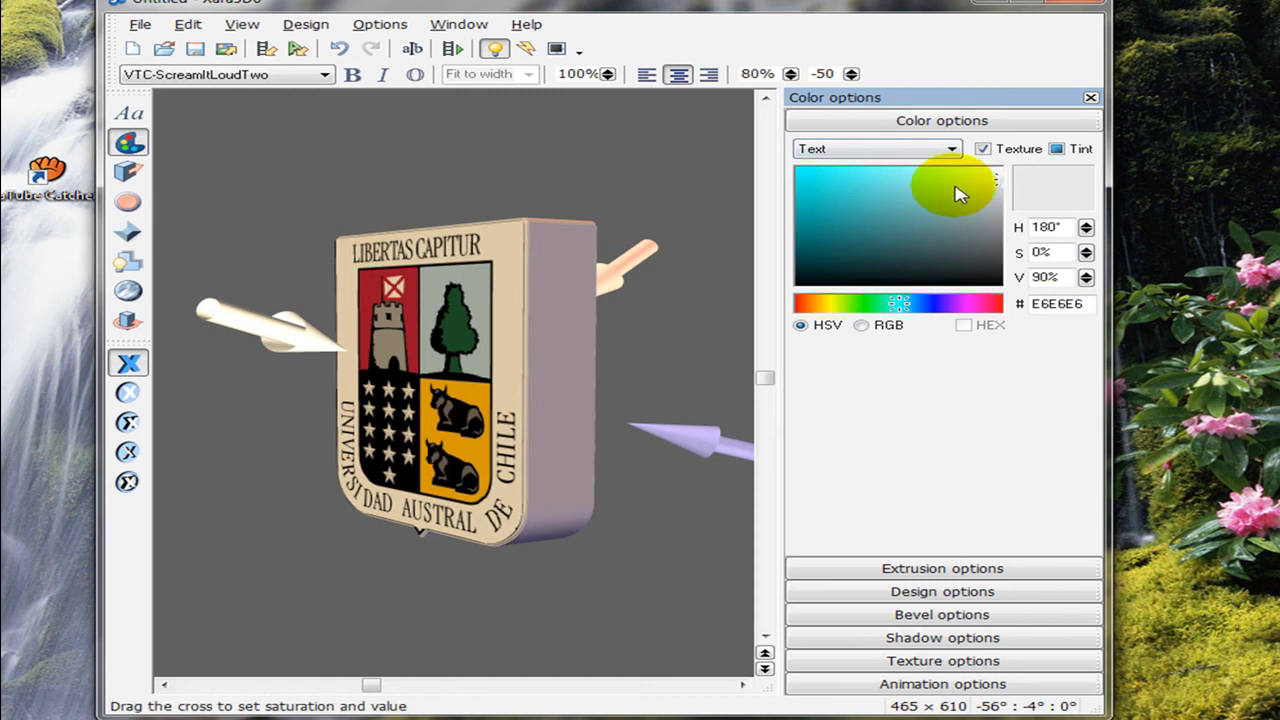
left_click(953, 149)
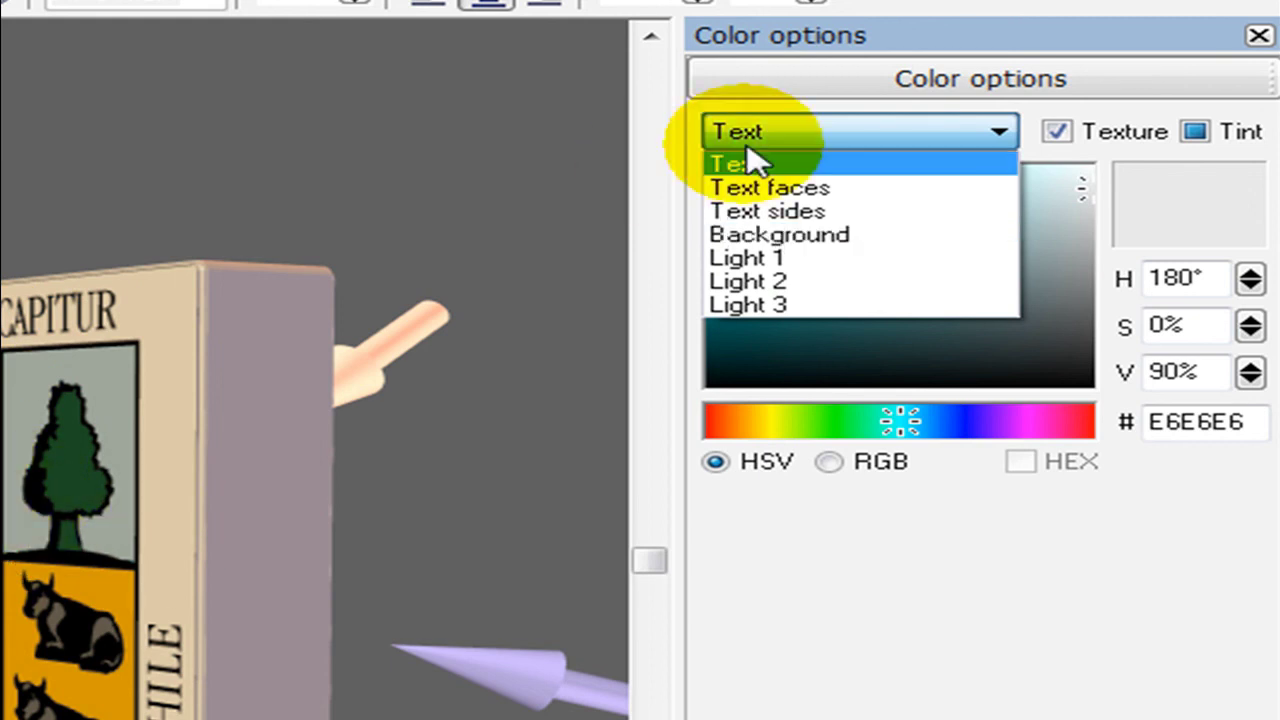
left_click(785, 213)
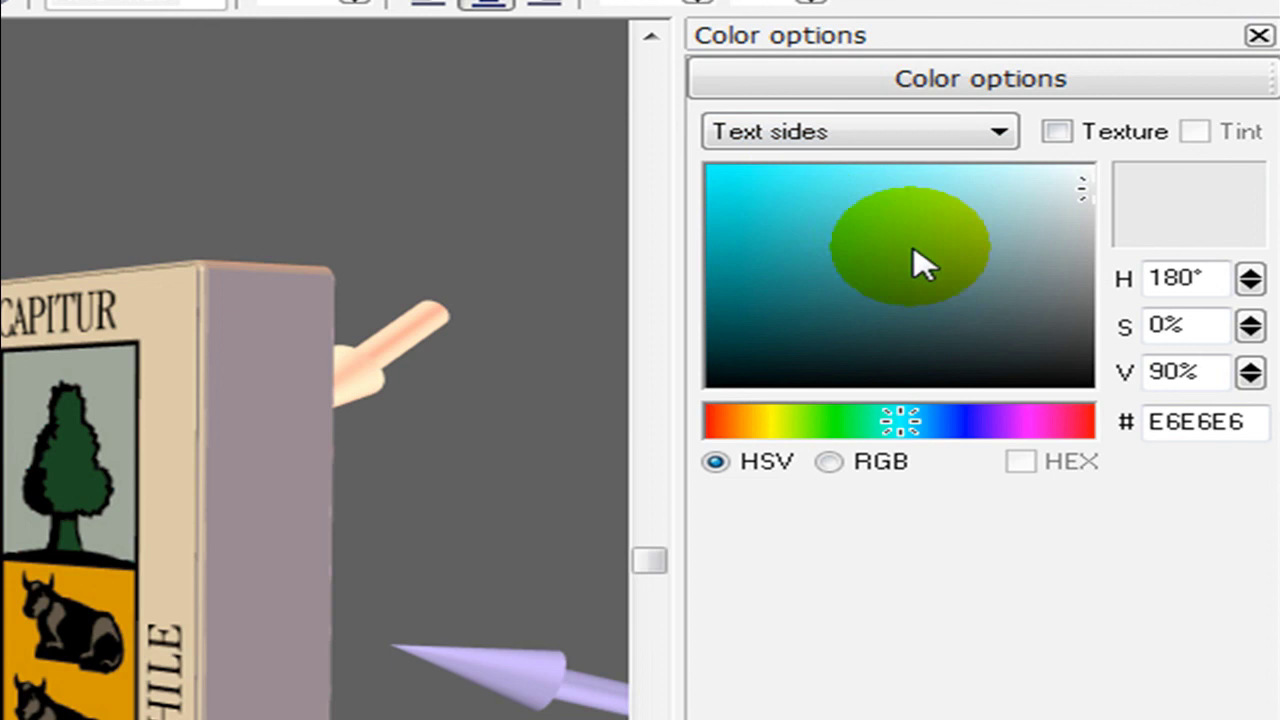
mouse_move(1072, 207)
left_mouse_down()
mouse_move(1086, 194)
mouse_move(780, 251)
mouse_move(762, 200)
mouse_move(845, 328)
mouse_move(930, 243)
left_mouse_up()
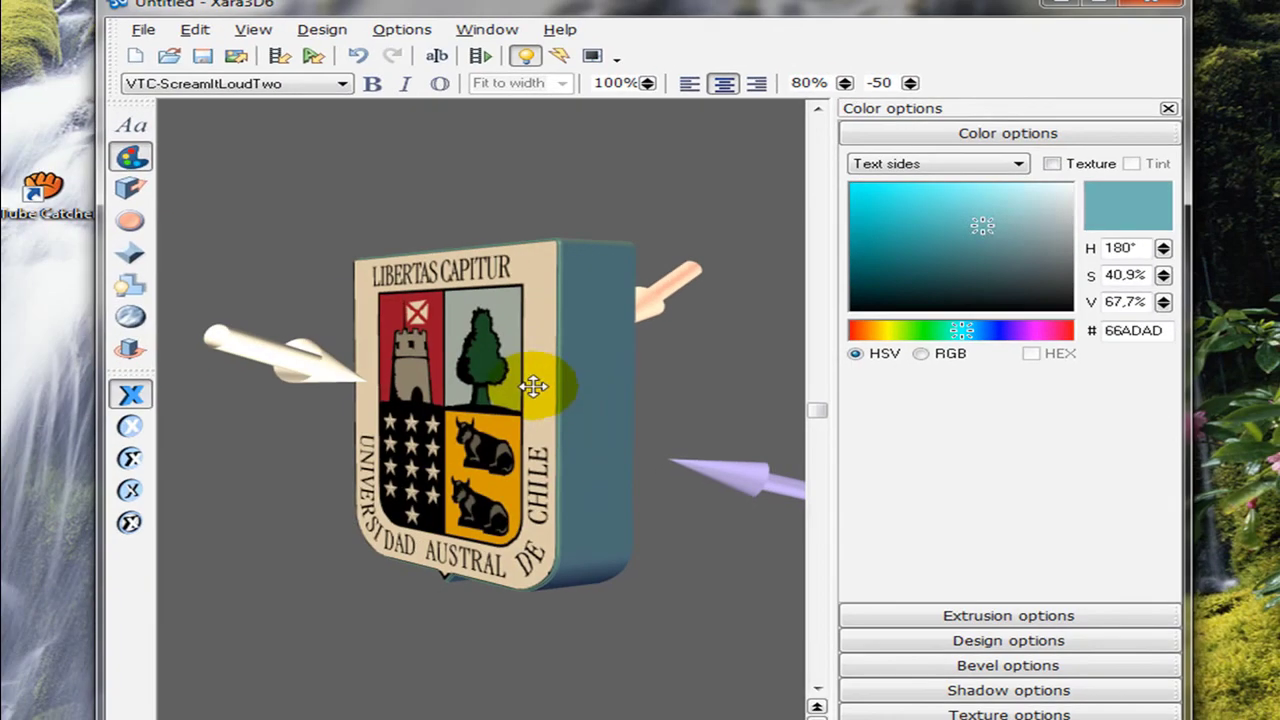
left_click_drag(980, 229, 1060, 199)
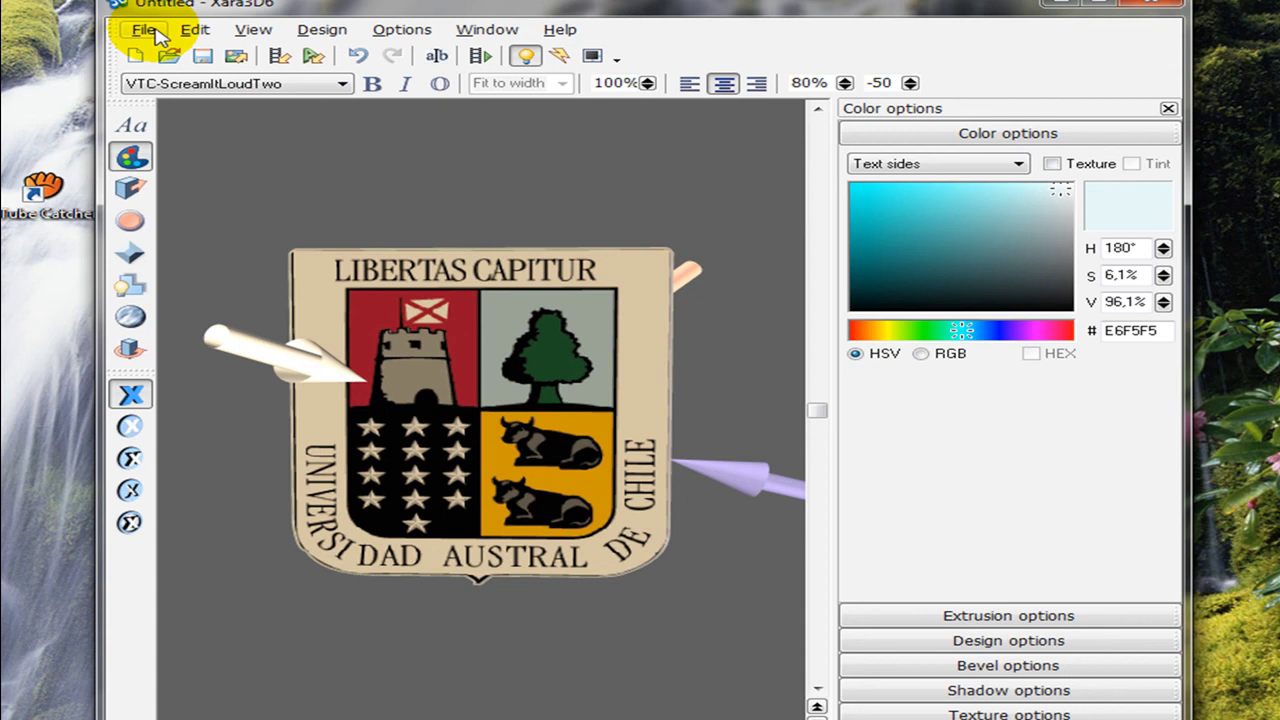
Preview the shield's rotation animation and stop it.
left_click(480, 58)
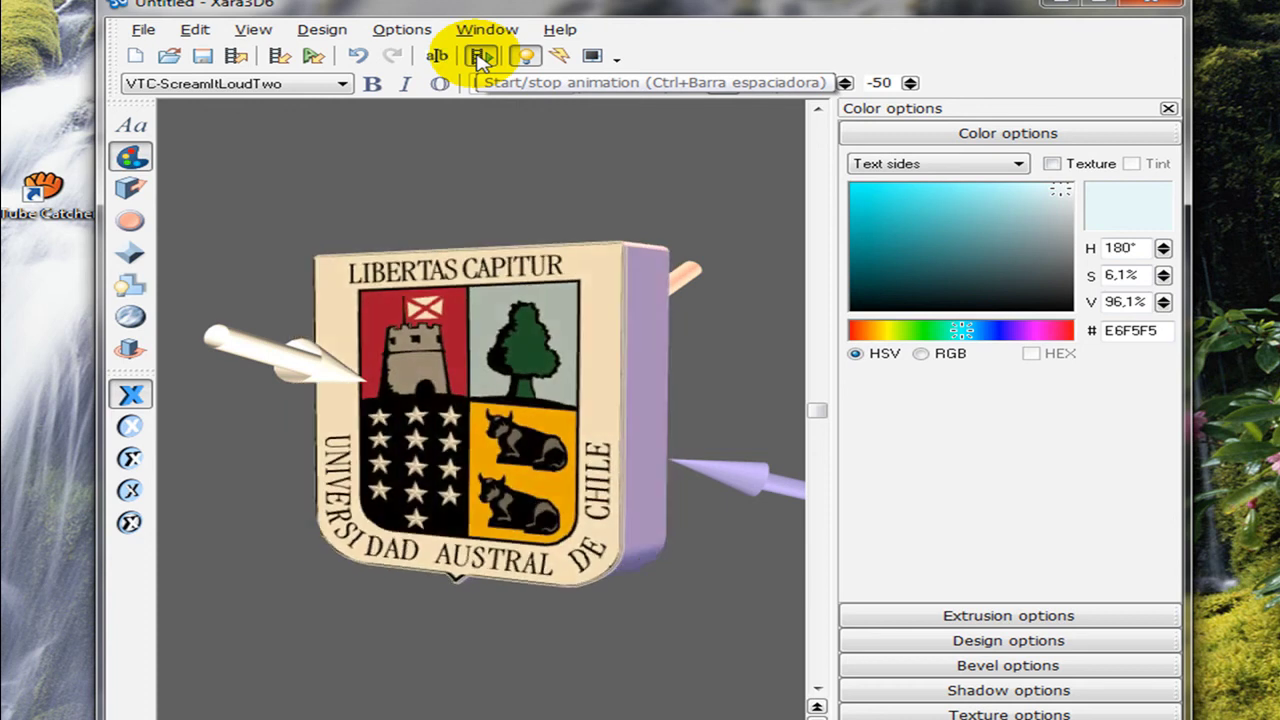
left_click(480, 58)
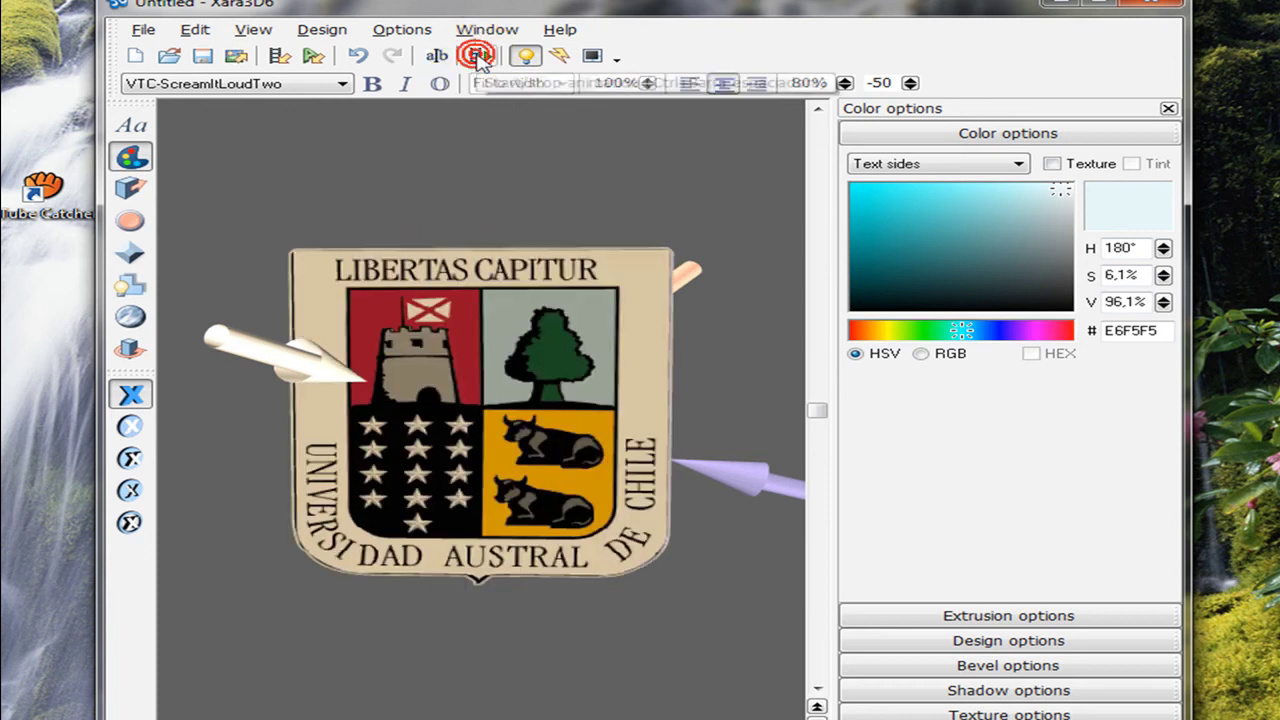
Export the shield animation as a GIF named "logo muestra" in Mis imágenes with a 256-color depth.
left_click(146, 30)
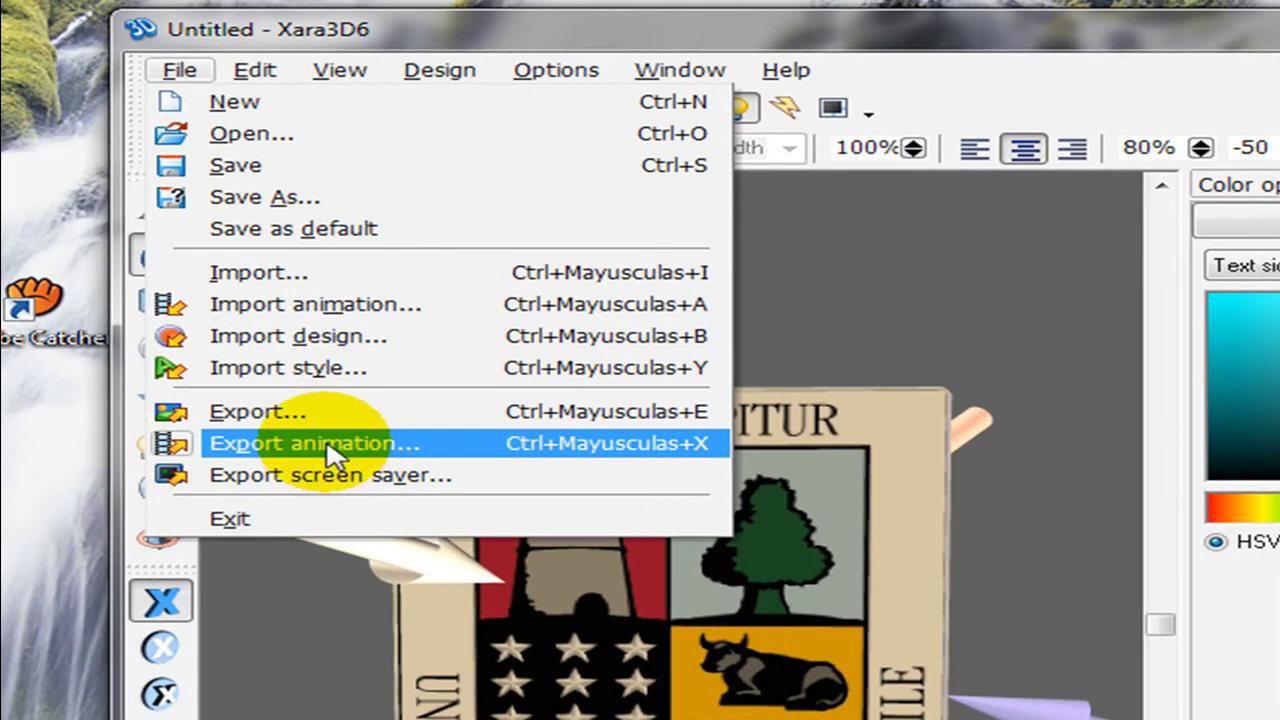
left_click(330, 450)
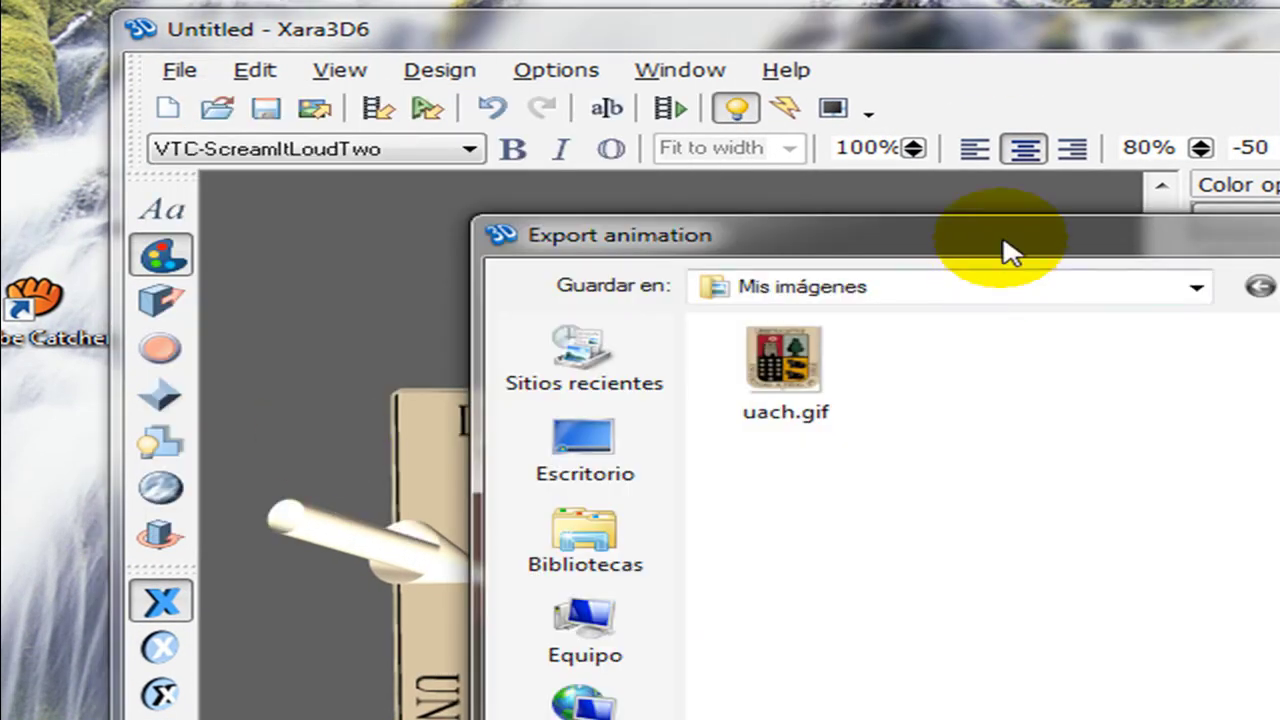
left_click_drag(998, 242, 808, 14)
left_click(485, 667)
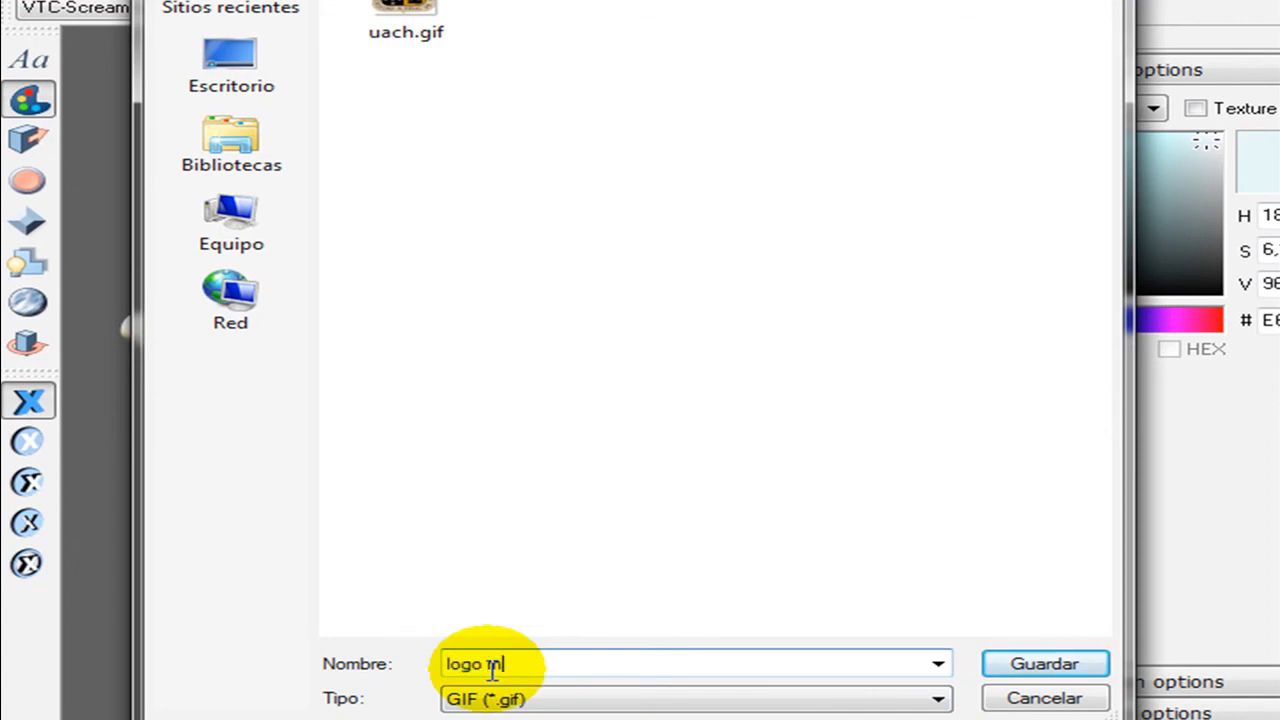
type("logo muestra")
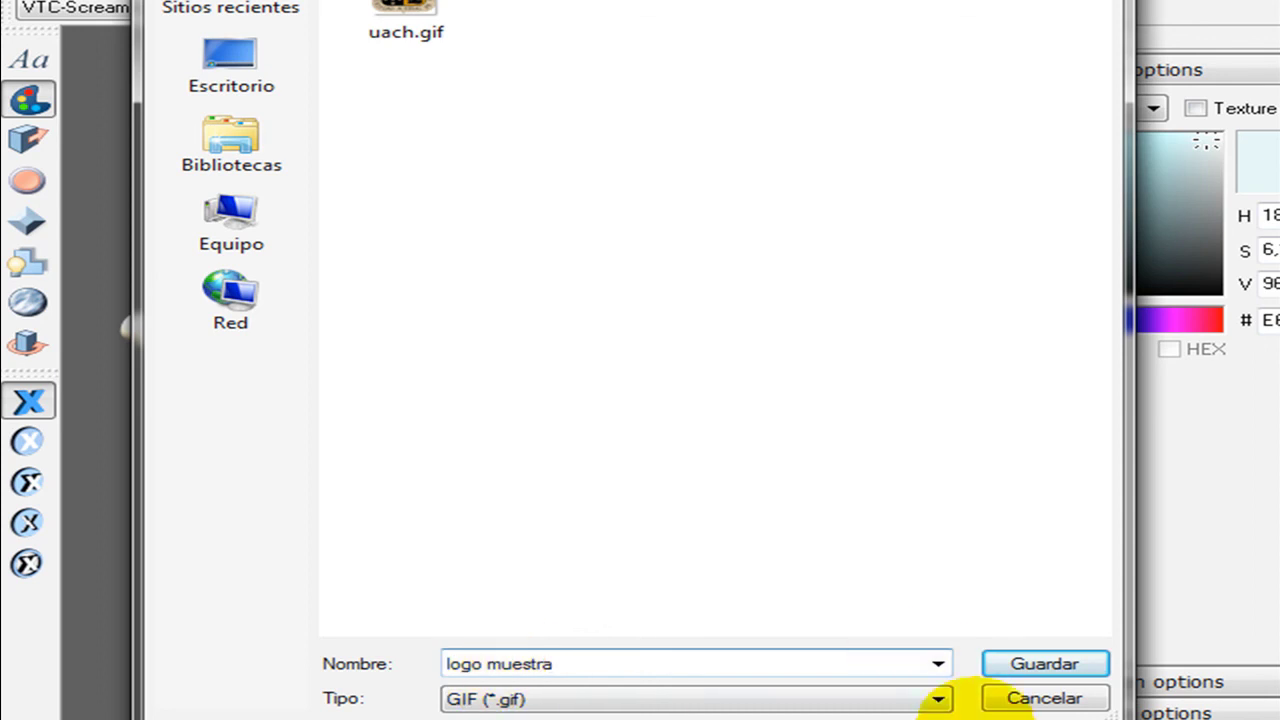
left_click(941, 699)
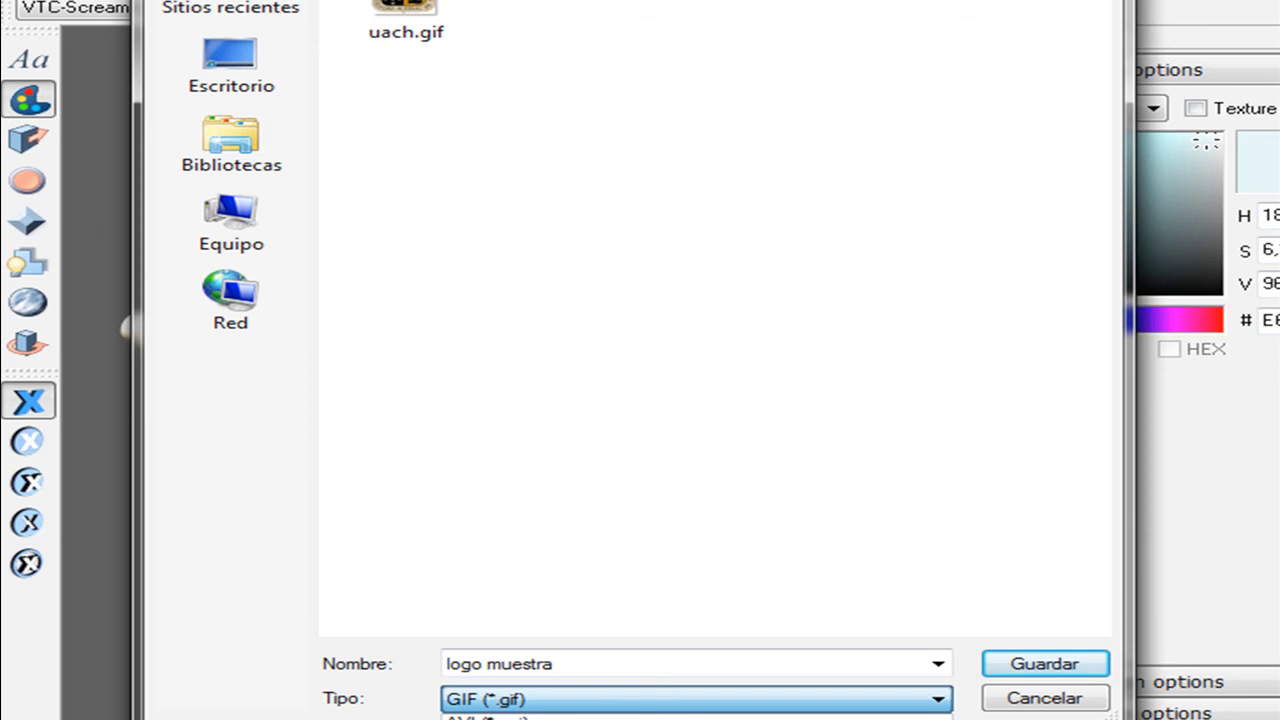
key("Return")
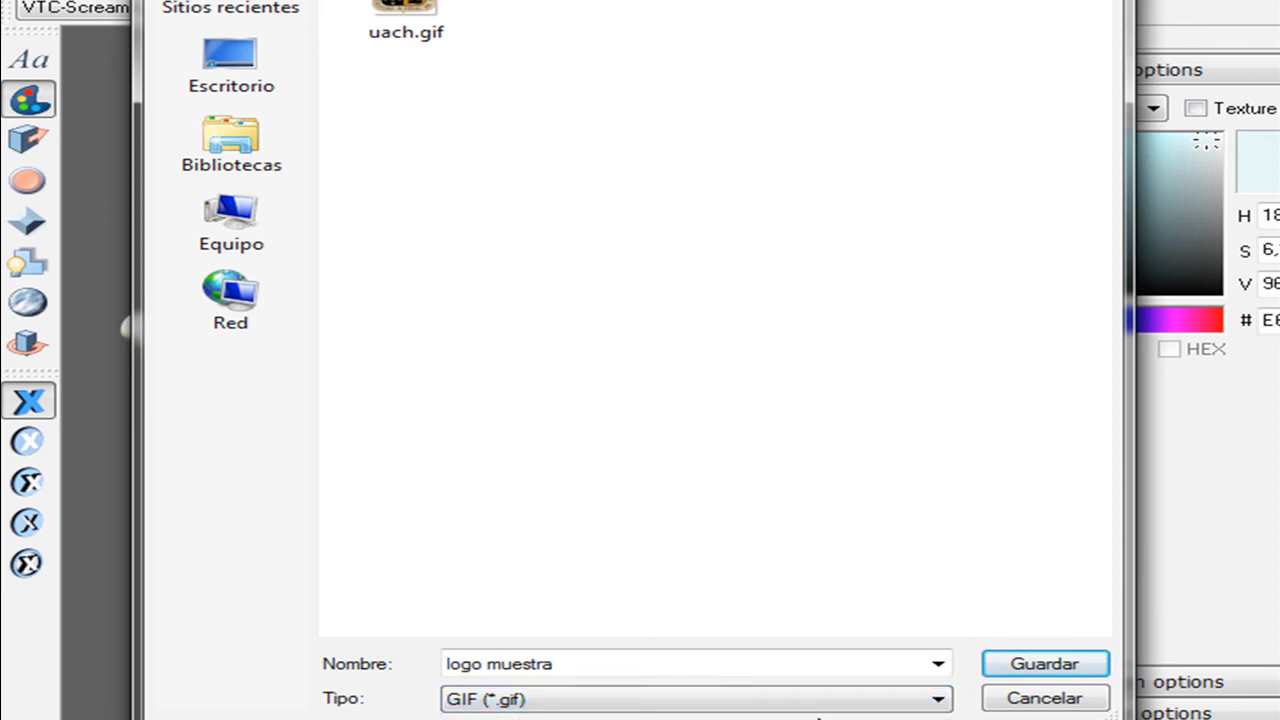
left_click(1045, 665)
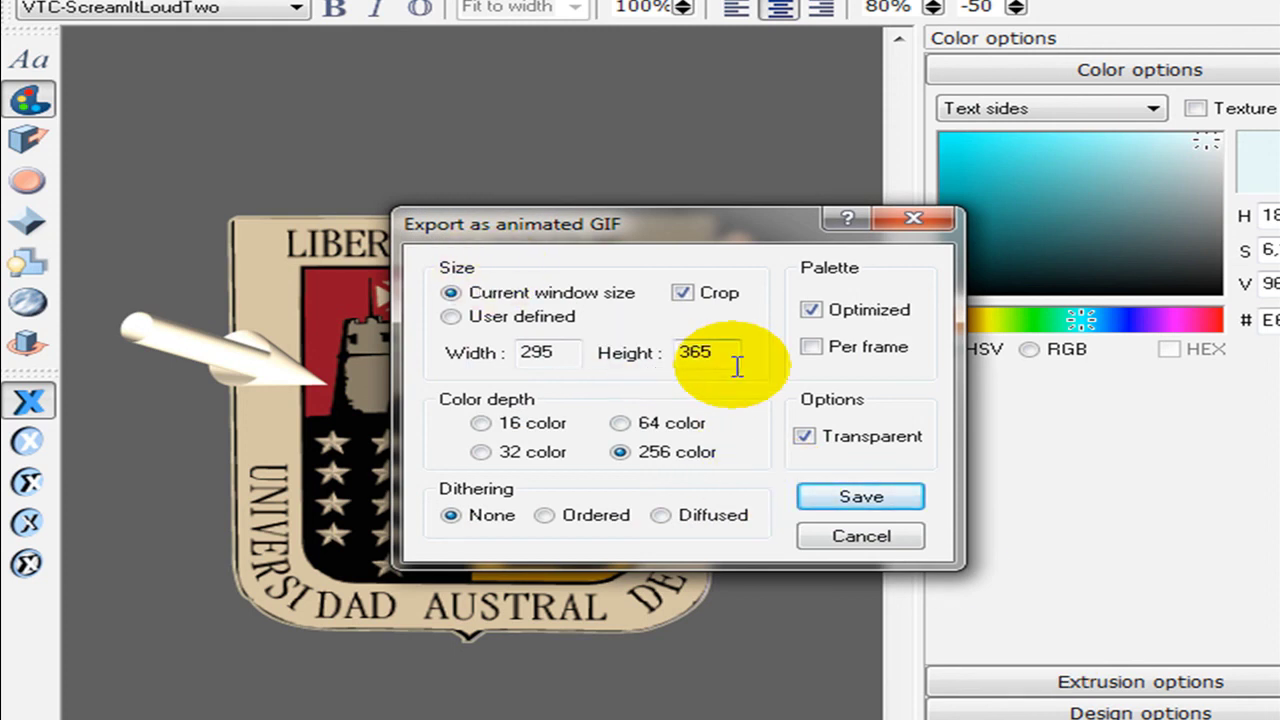
left_click(482, 424)
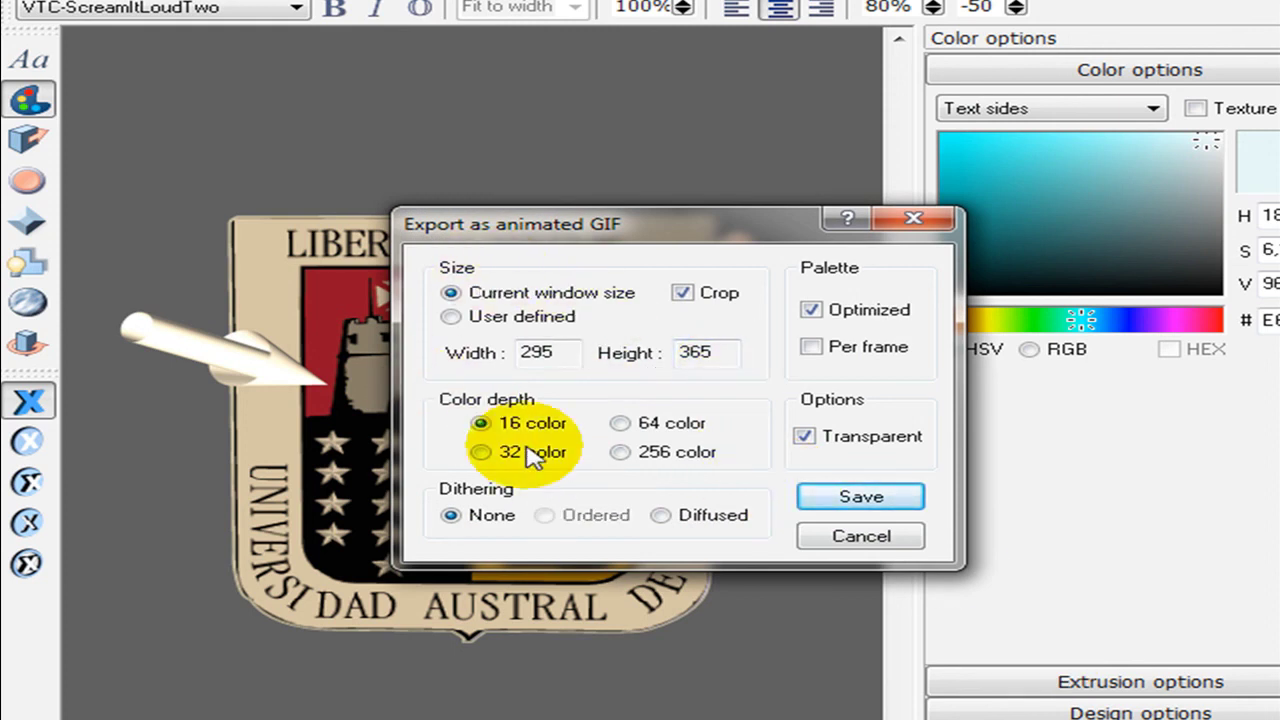
left_click(620, 453)
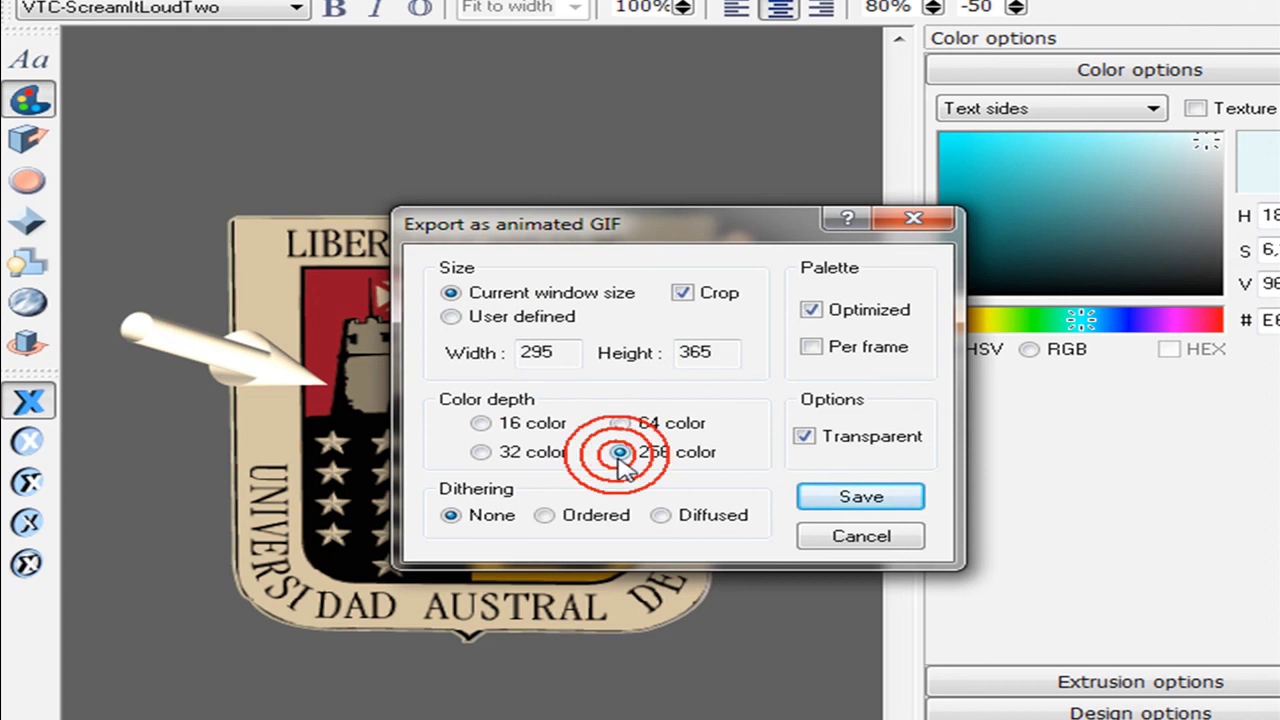